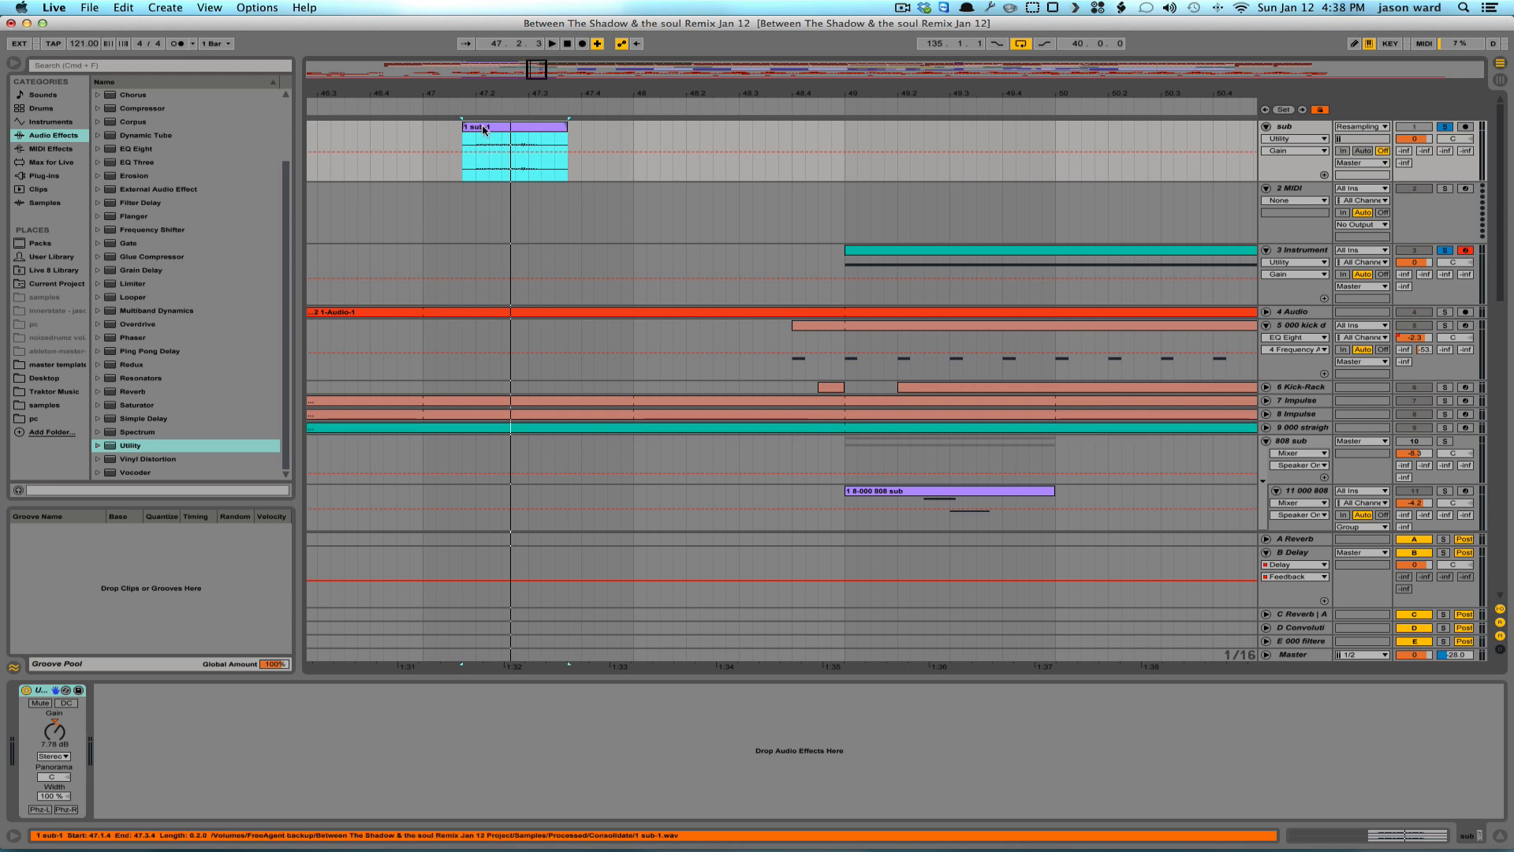
Audition the sub-1 clip and examine the device chains of the sub track and the 3 Instrument track
click(1325, 126)
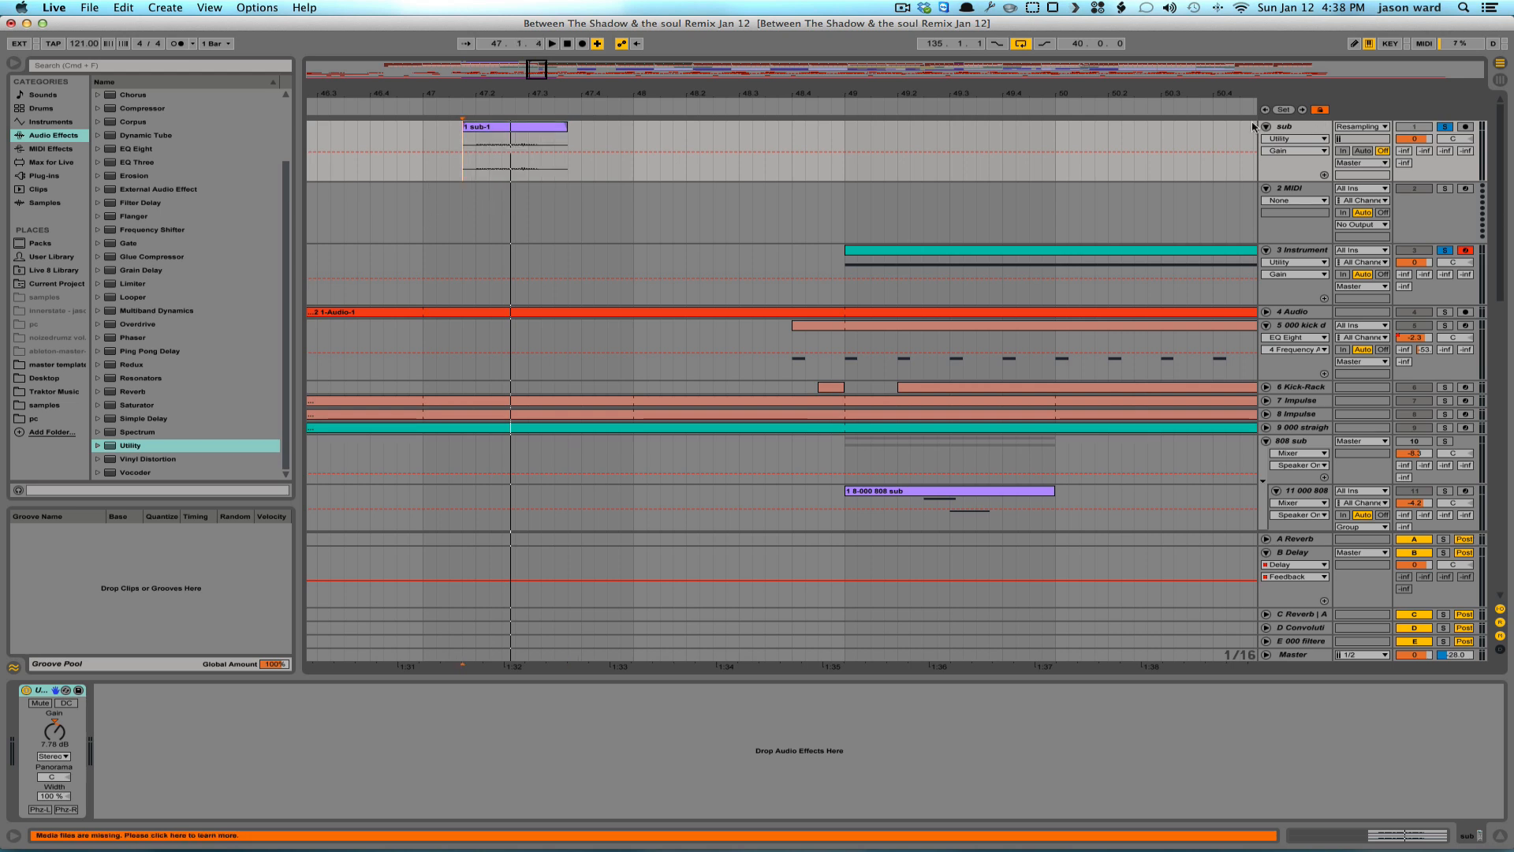
click(554, 134)
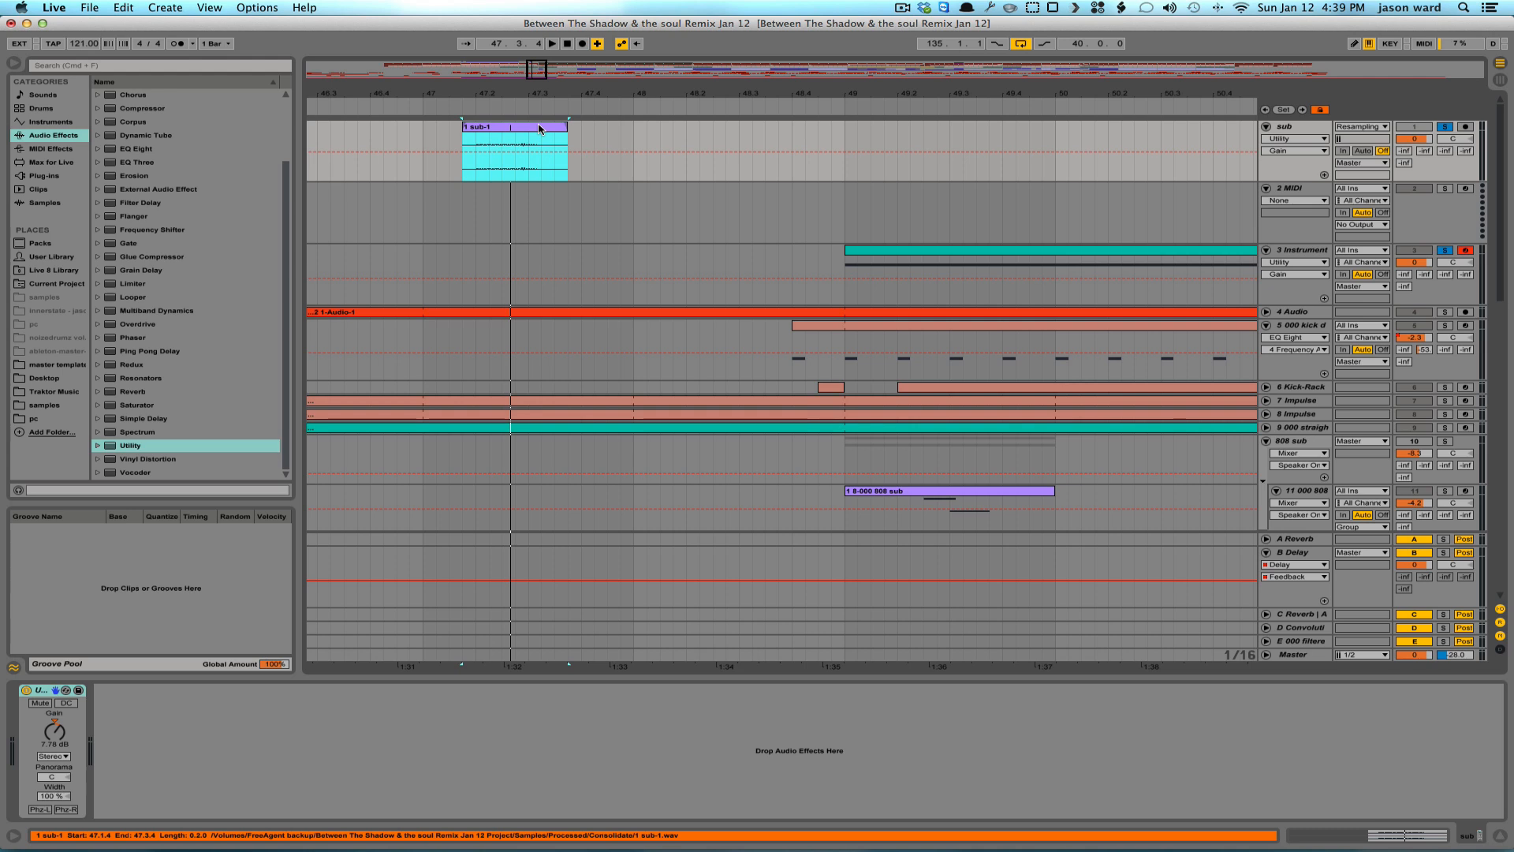
key(space)
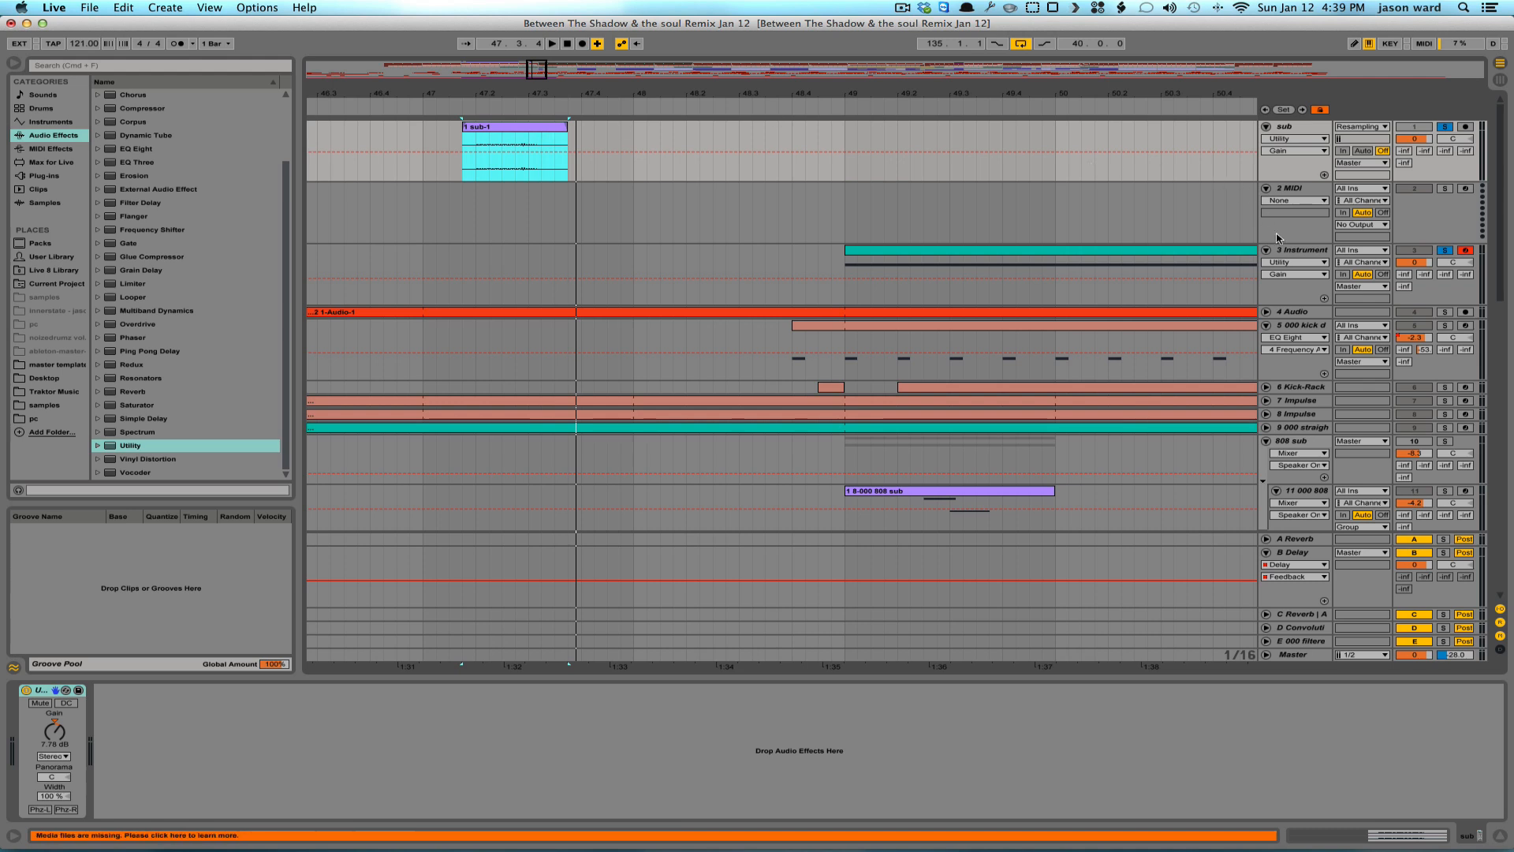
click(1302, 251)
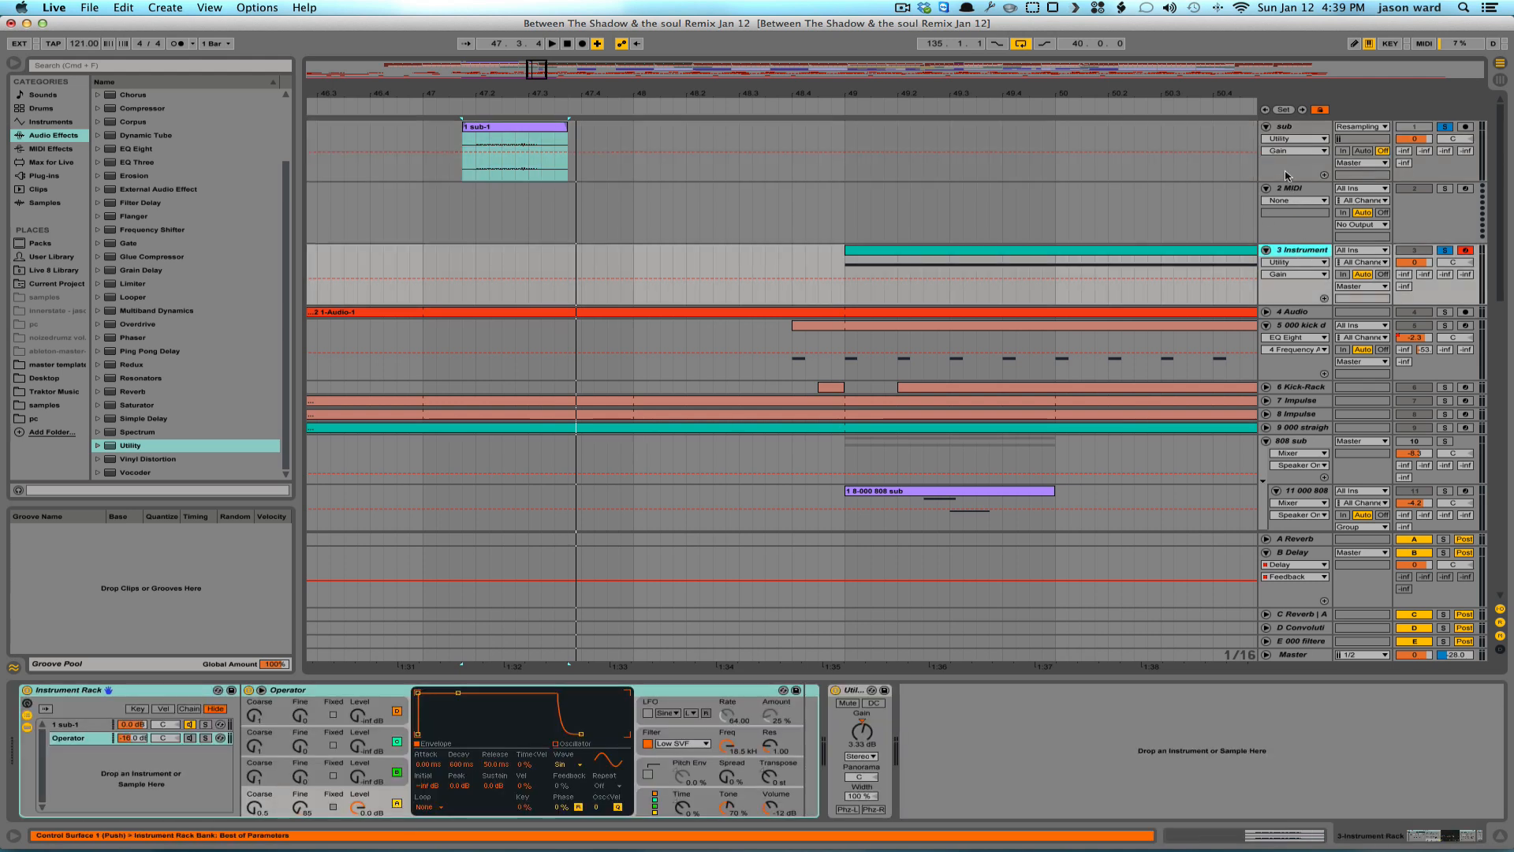
click(1313, 126)
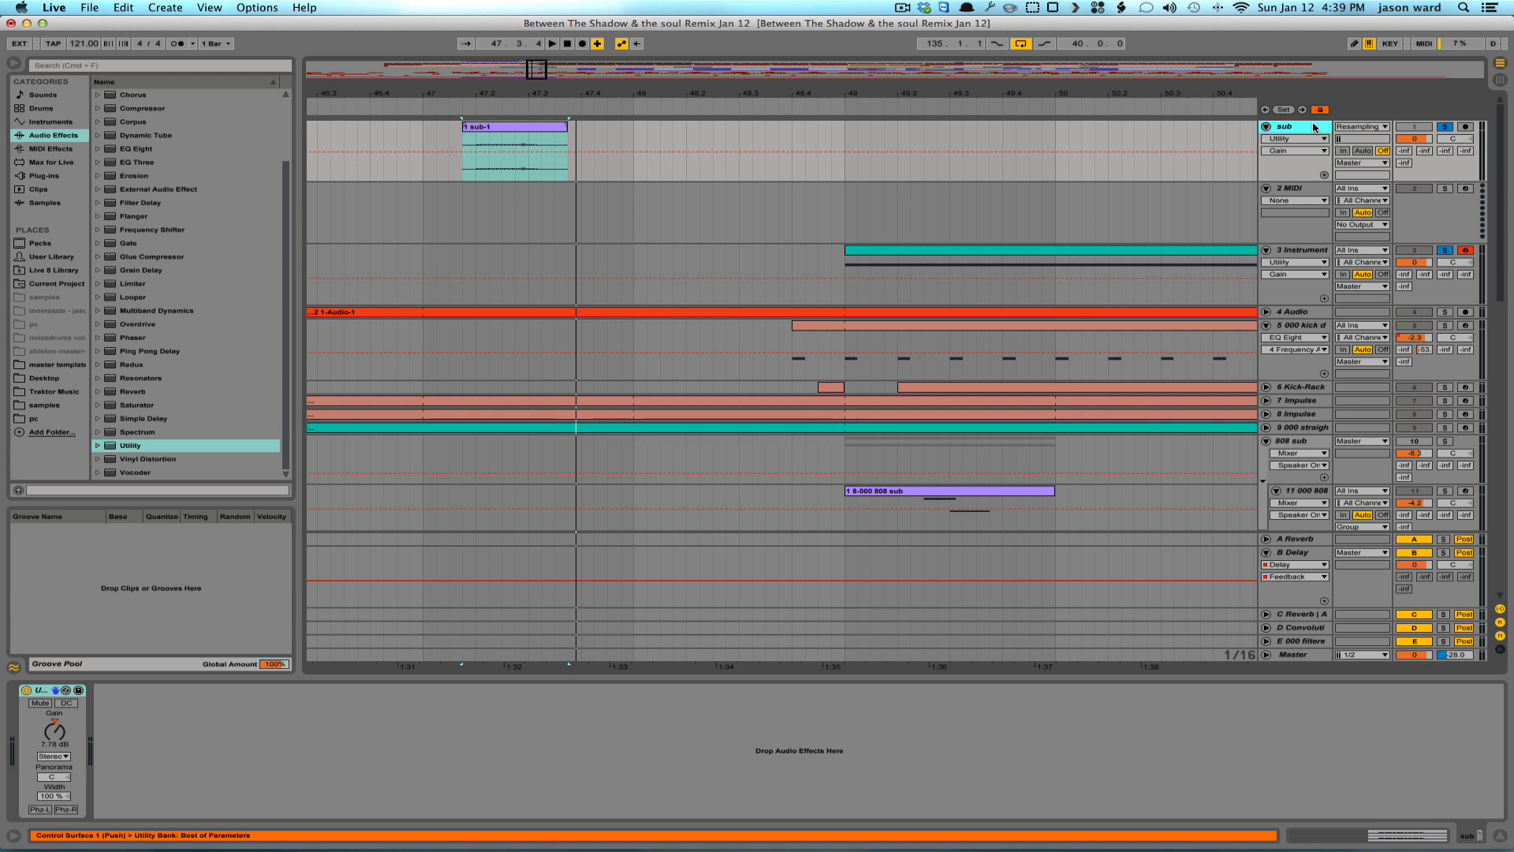
click(1305, 252)
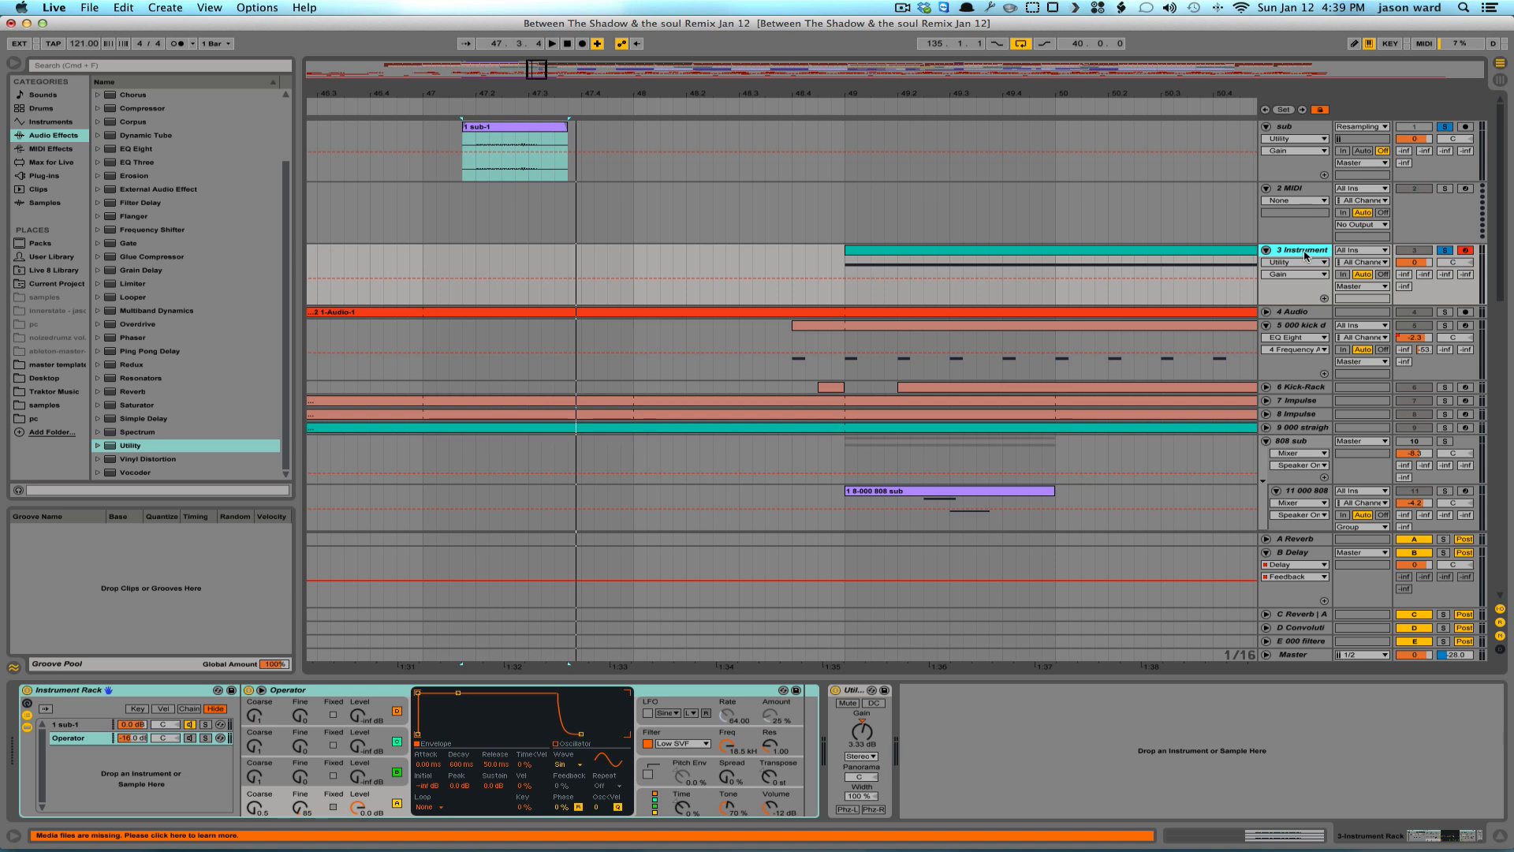
Load the sub-1 clip into a Simpler on the 2 MIDI track and trim its start and end to the audible sub note
click(505, 136)
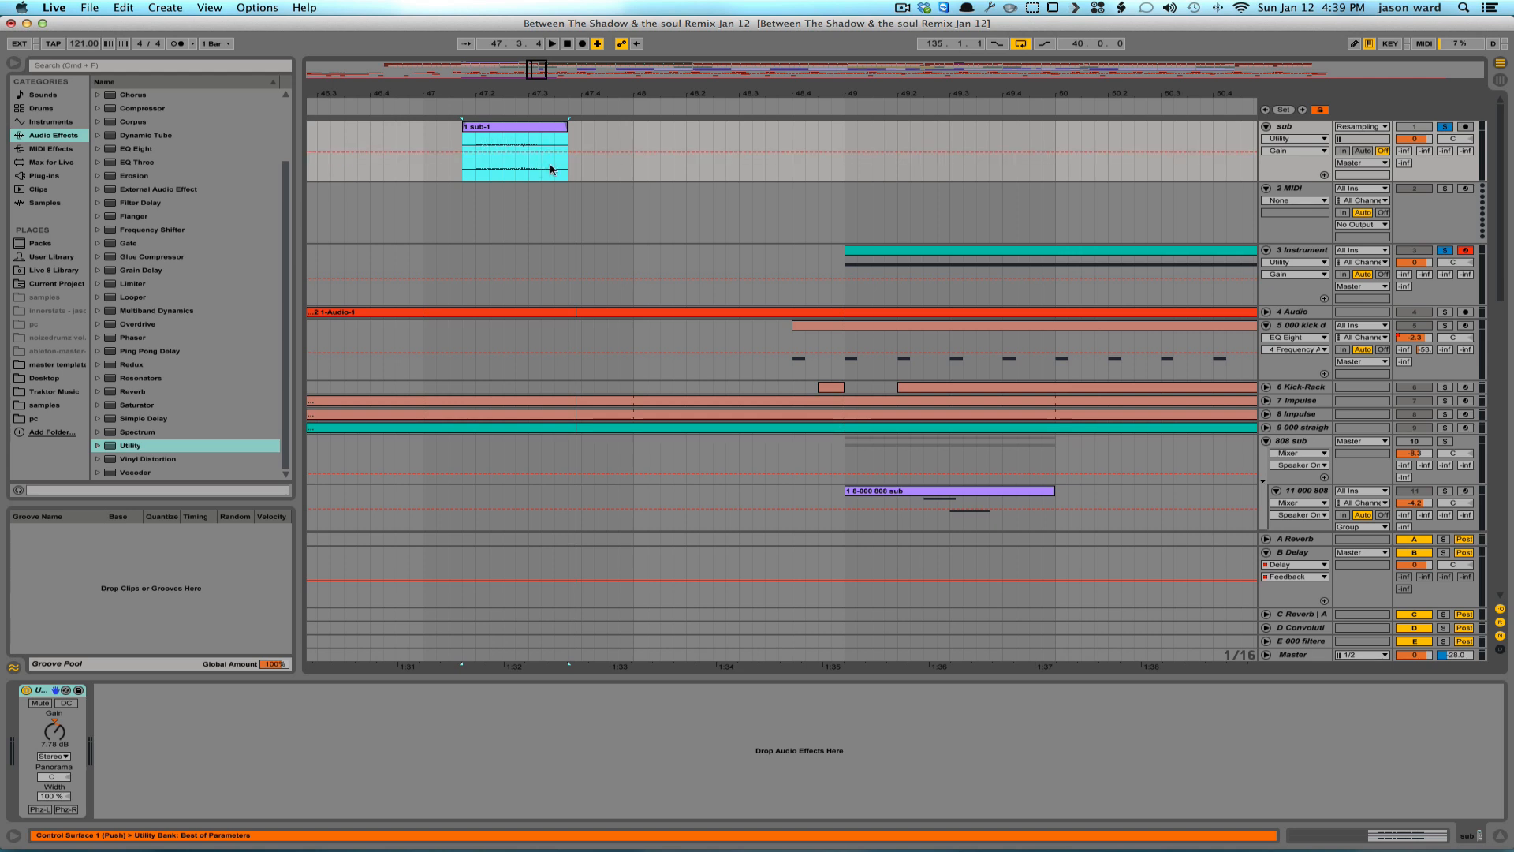
click(1291, 189)
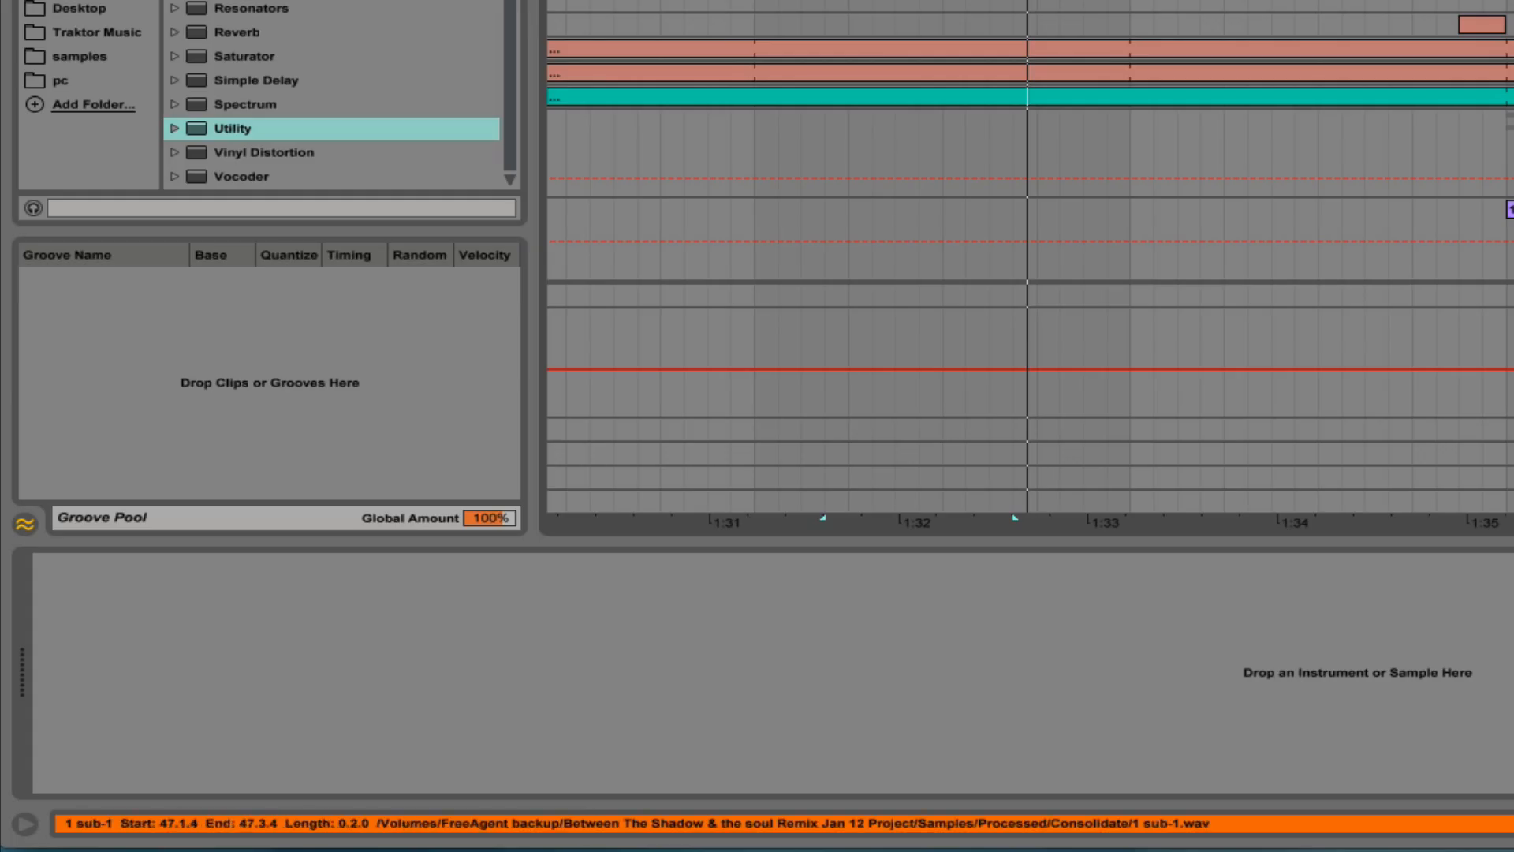
drag(922, 2, 751, 669)
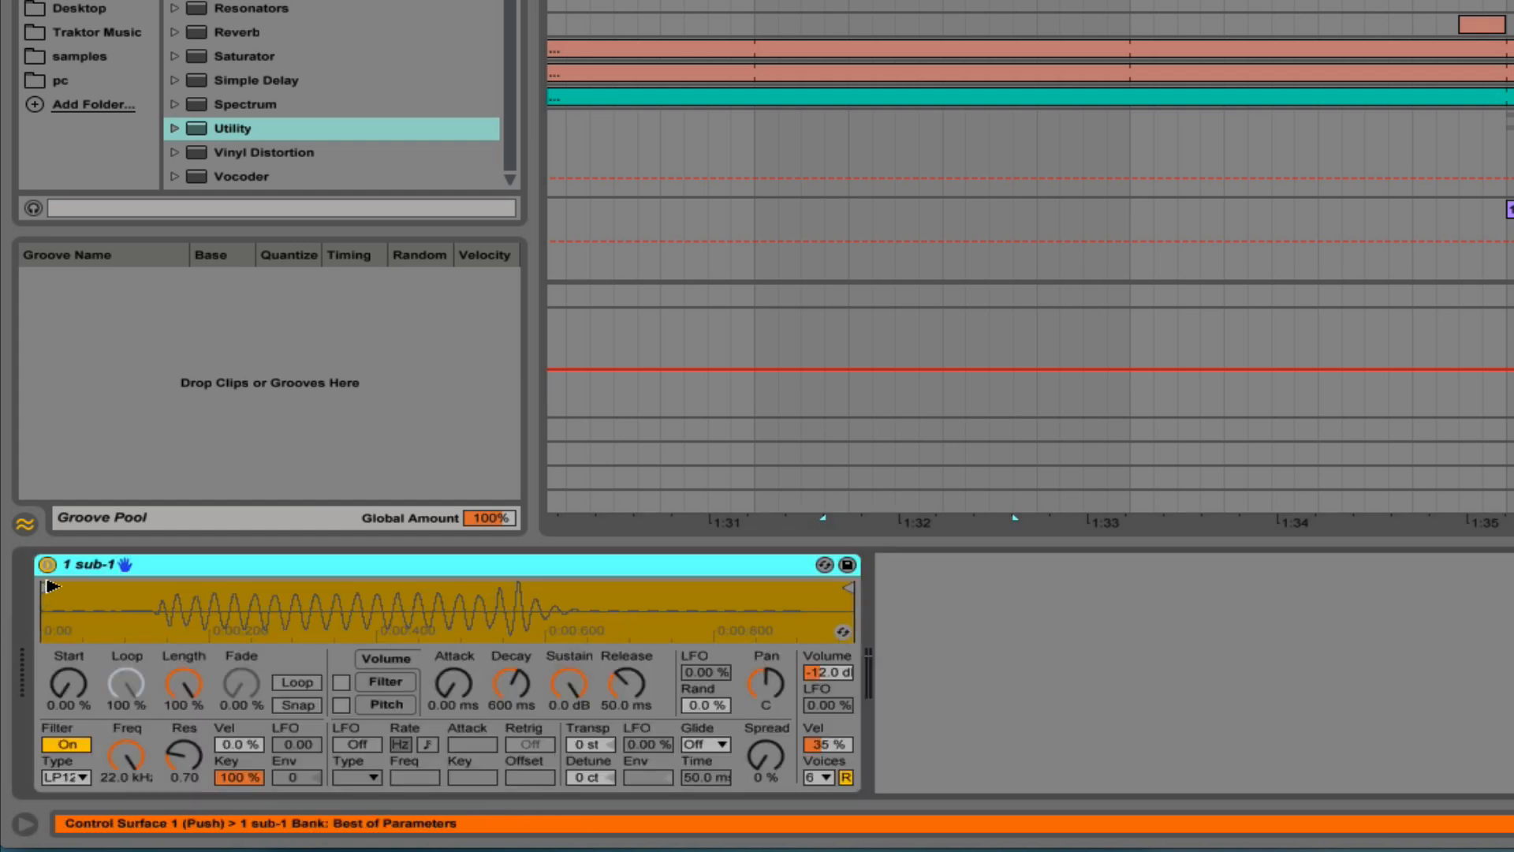
drag(52, 585, 158, 581)
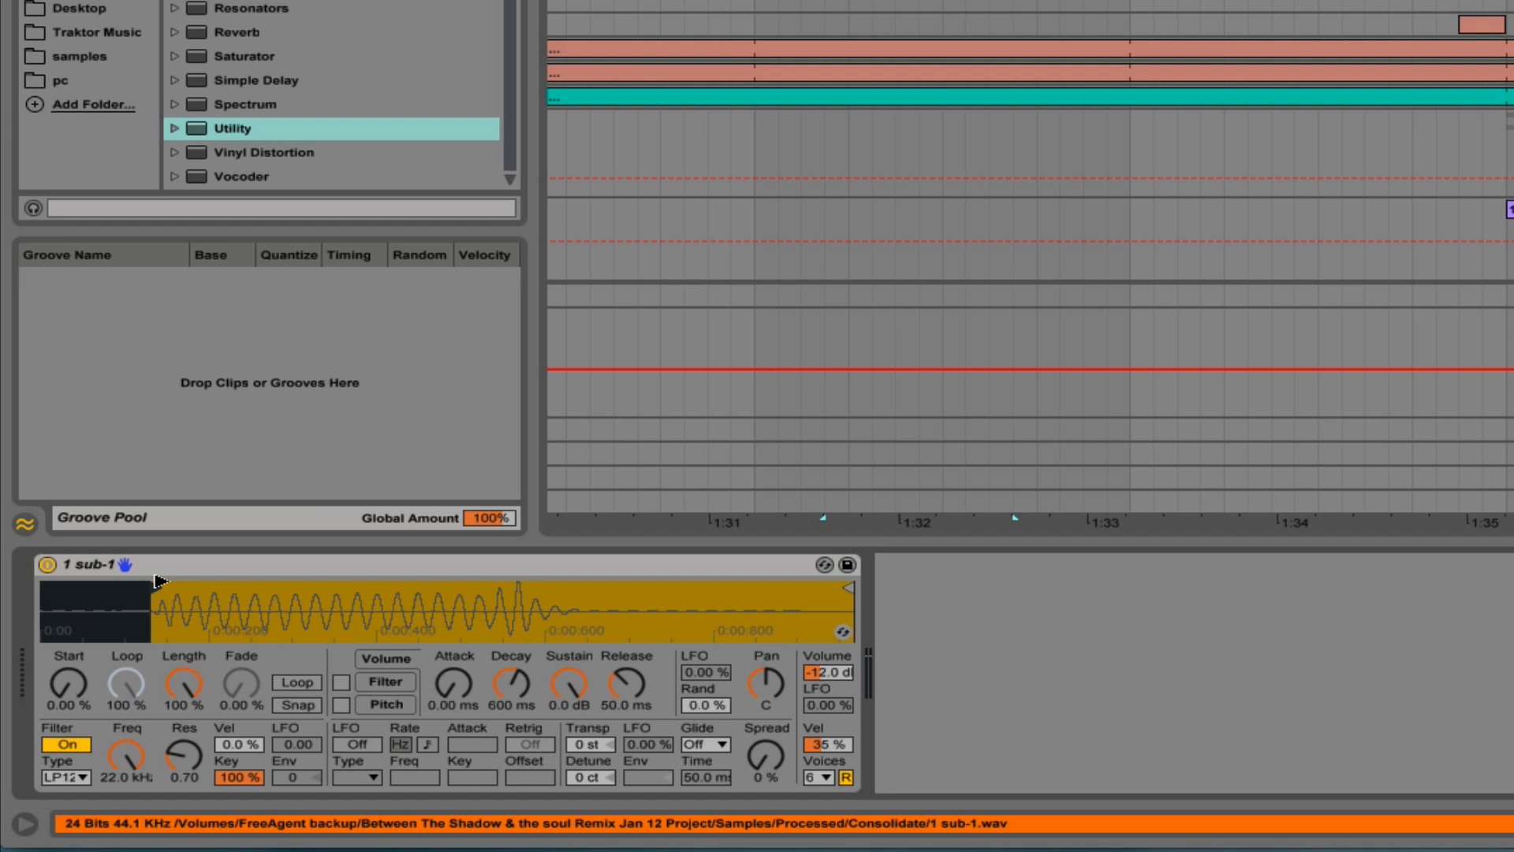
drag(847, 586, 588, 581)
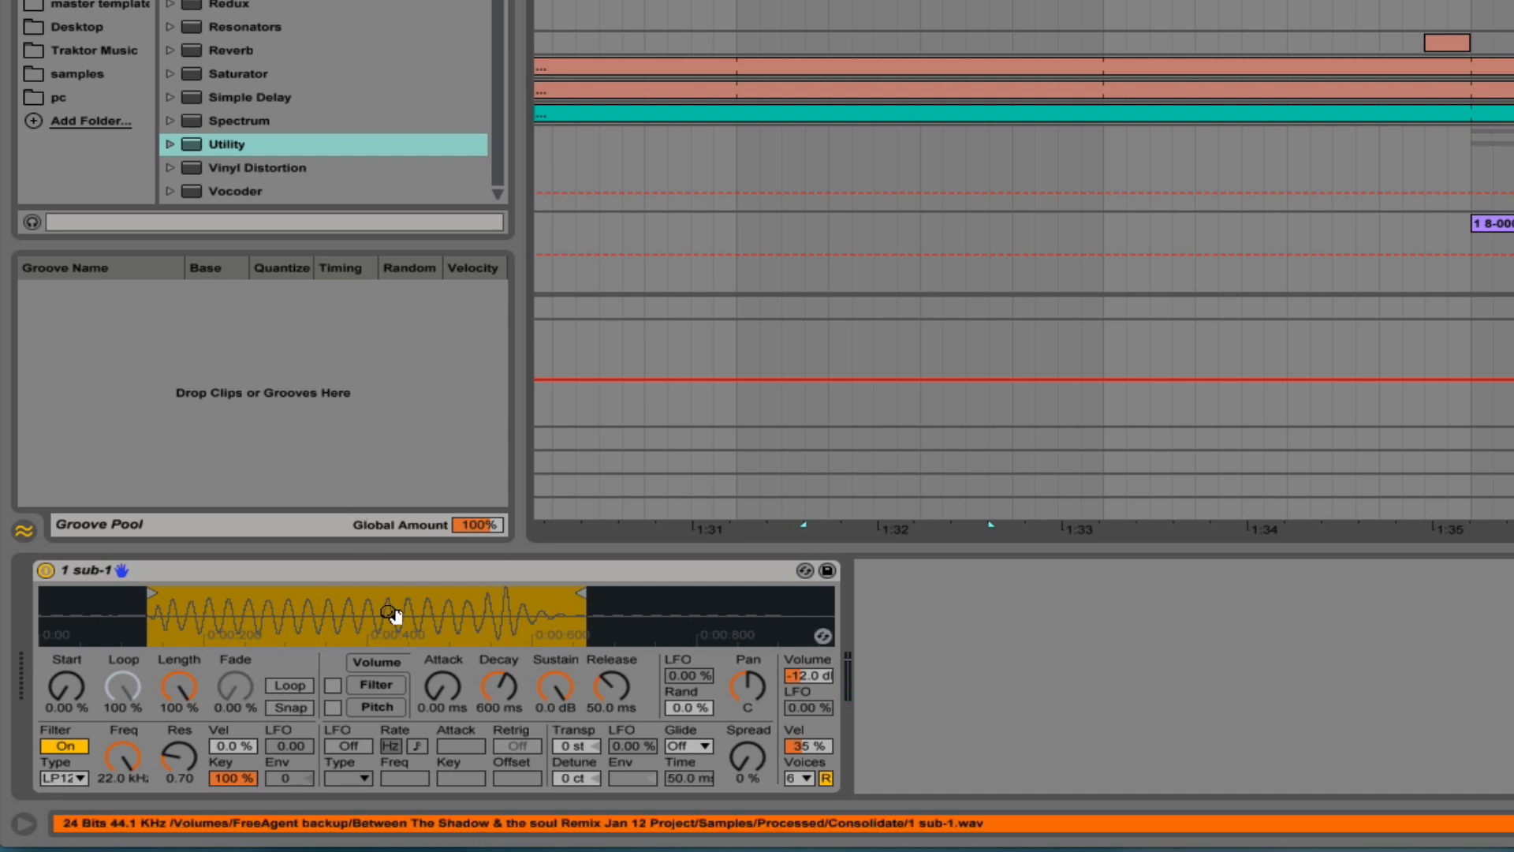
Convert the sub-1 Simpler into a Sampler
click(394, 579)
right_click(392, 575)
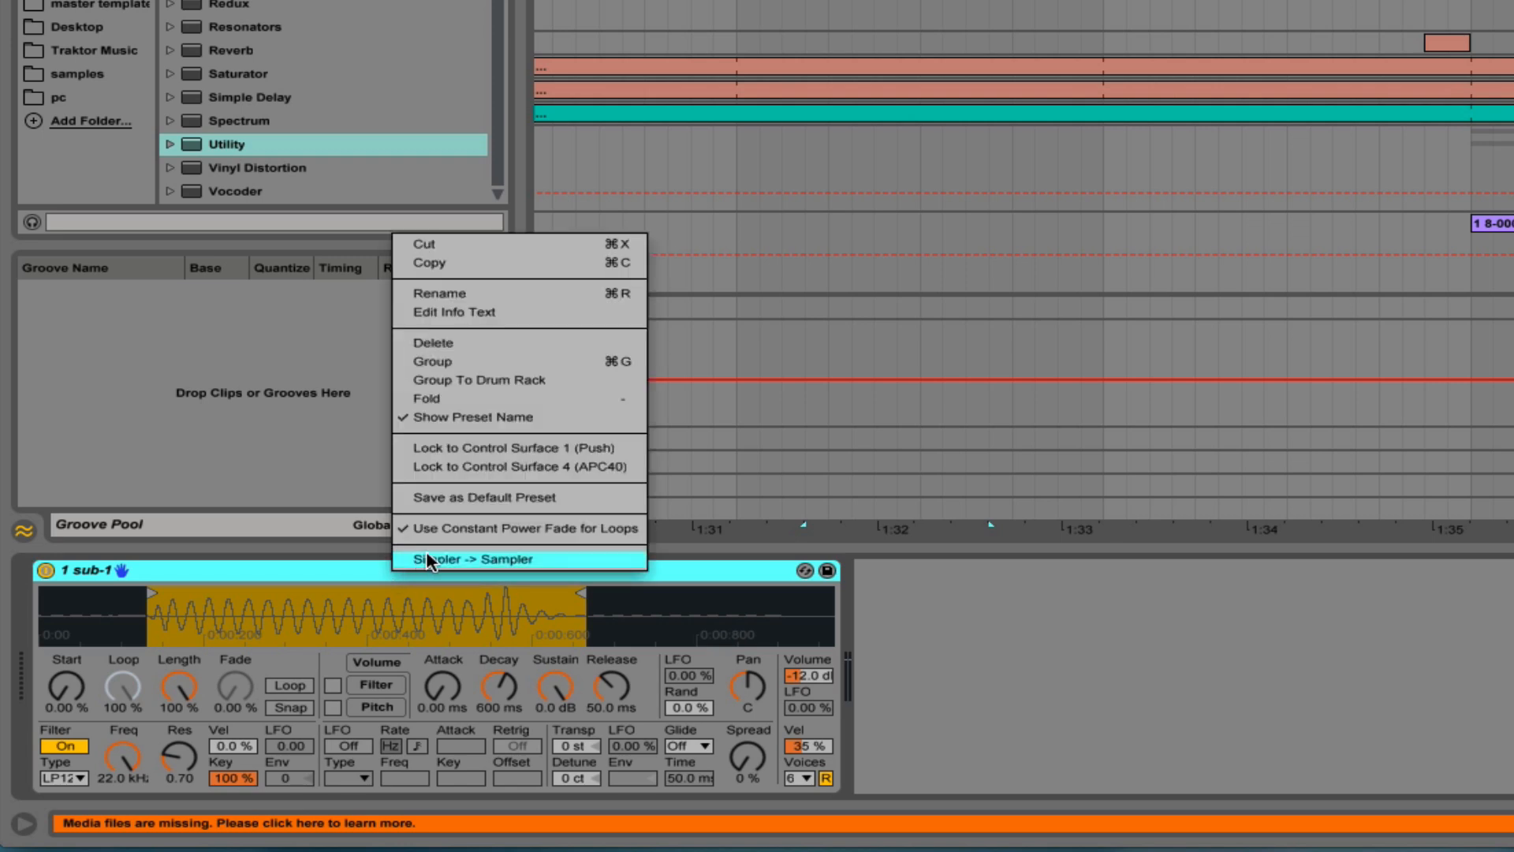
click(509, 559)
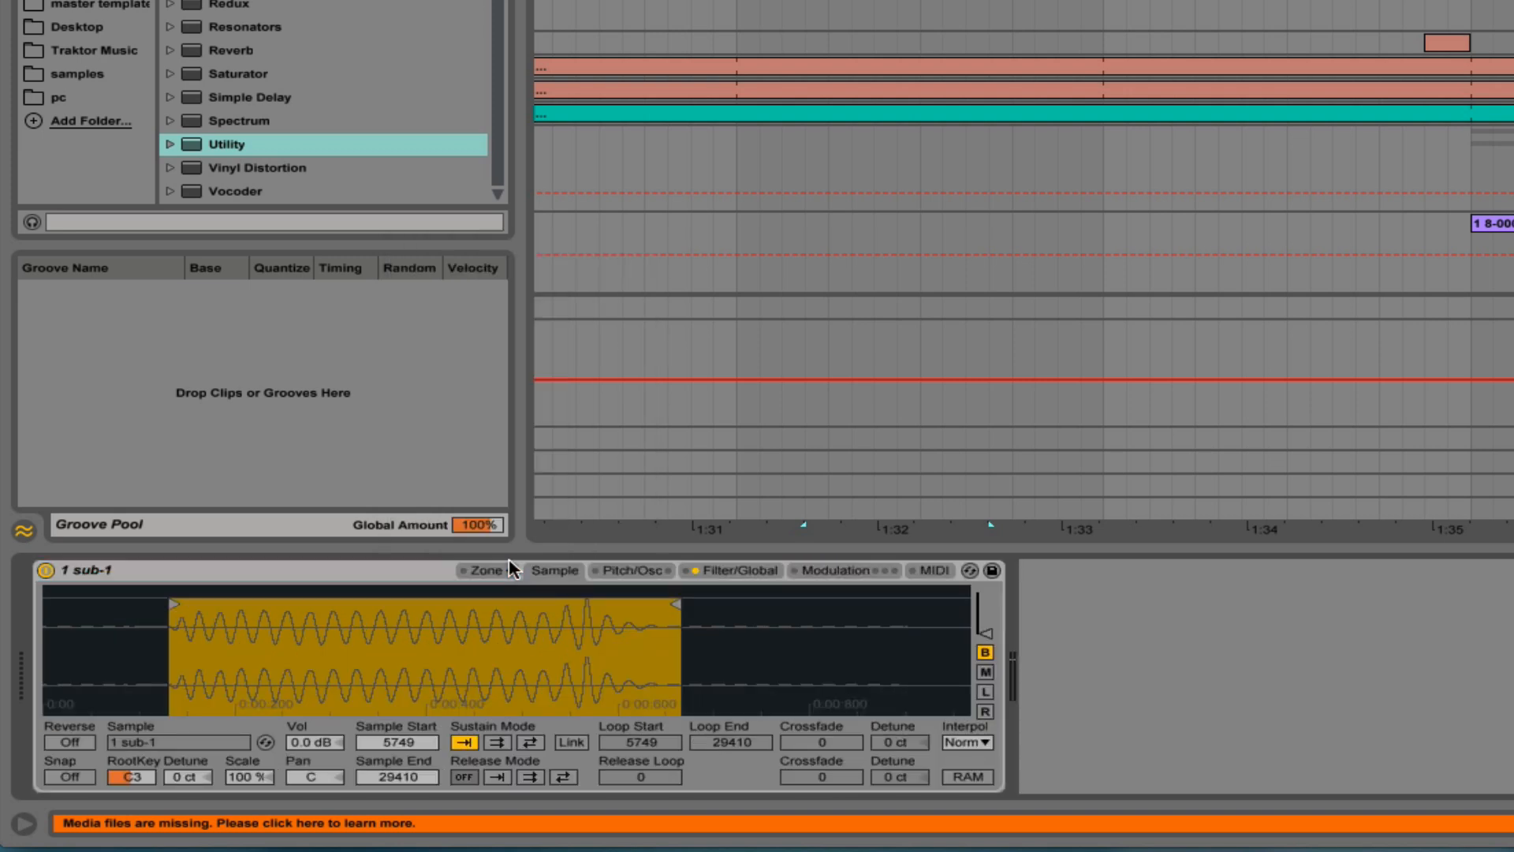
Enable Sampler's Aux modulation envelope and assign its destination A to Loop Start
click(825, 569)
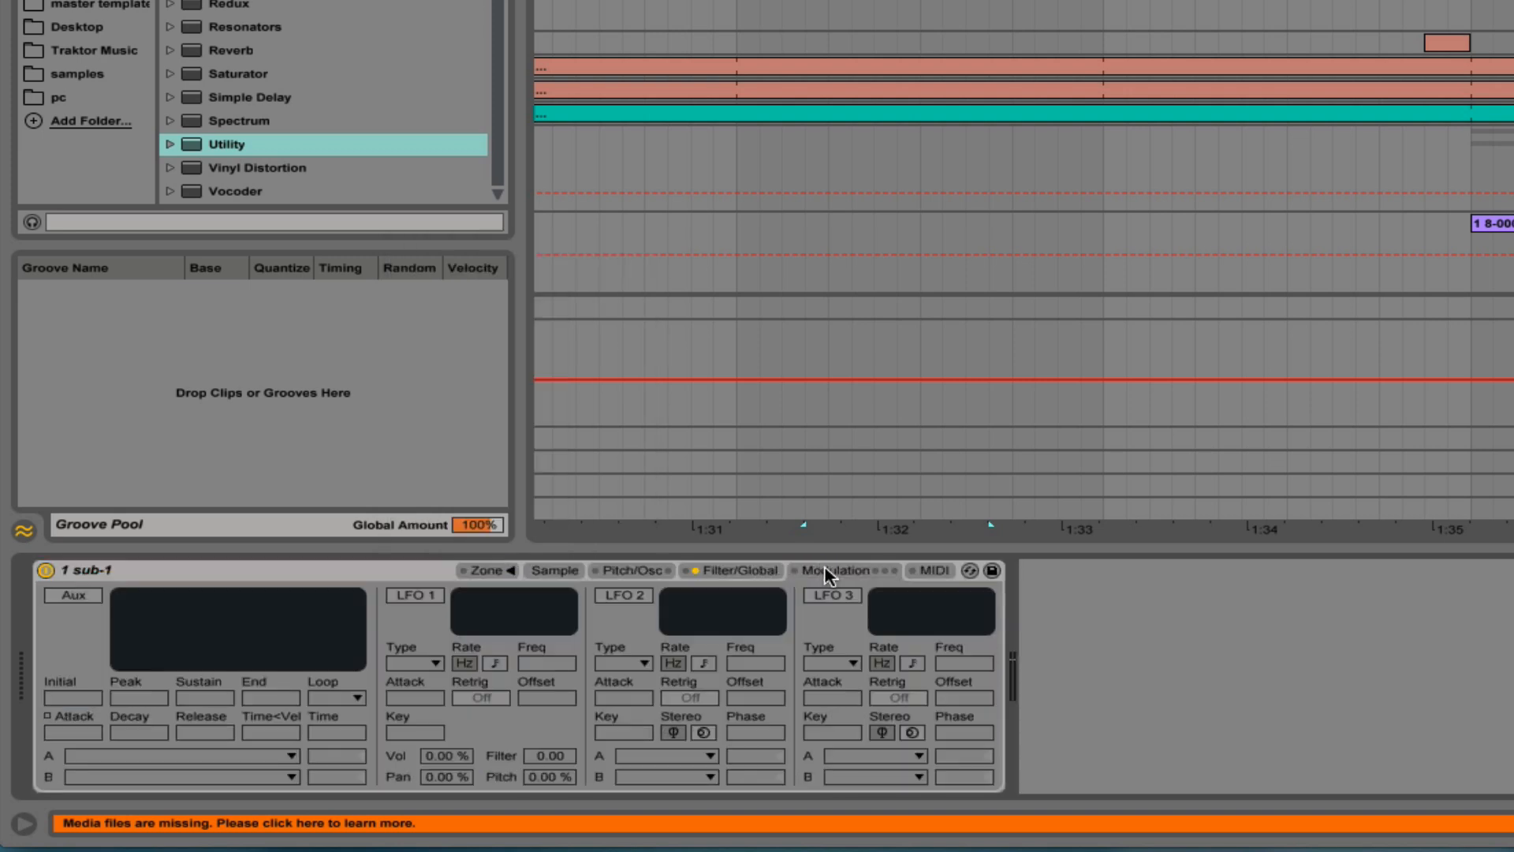
click(67, 595)
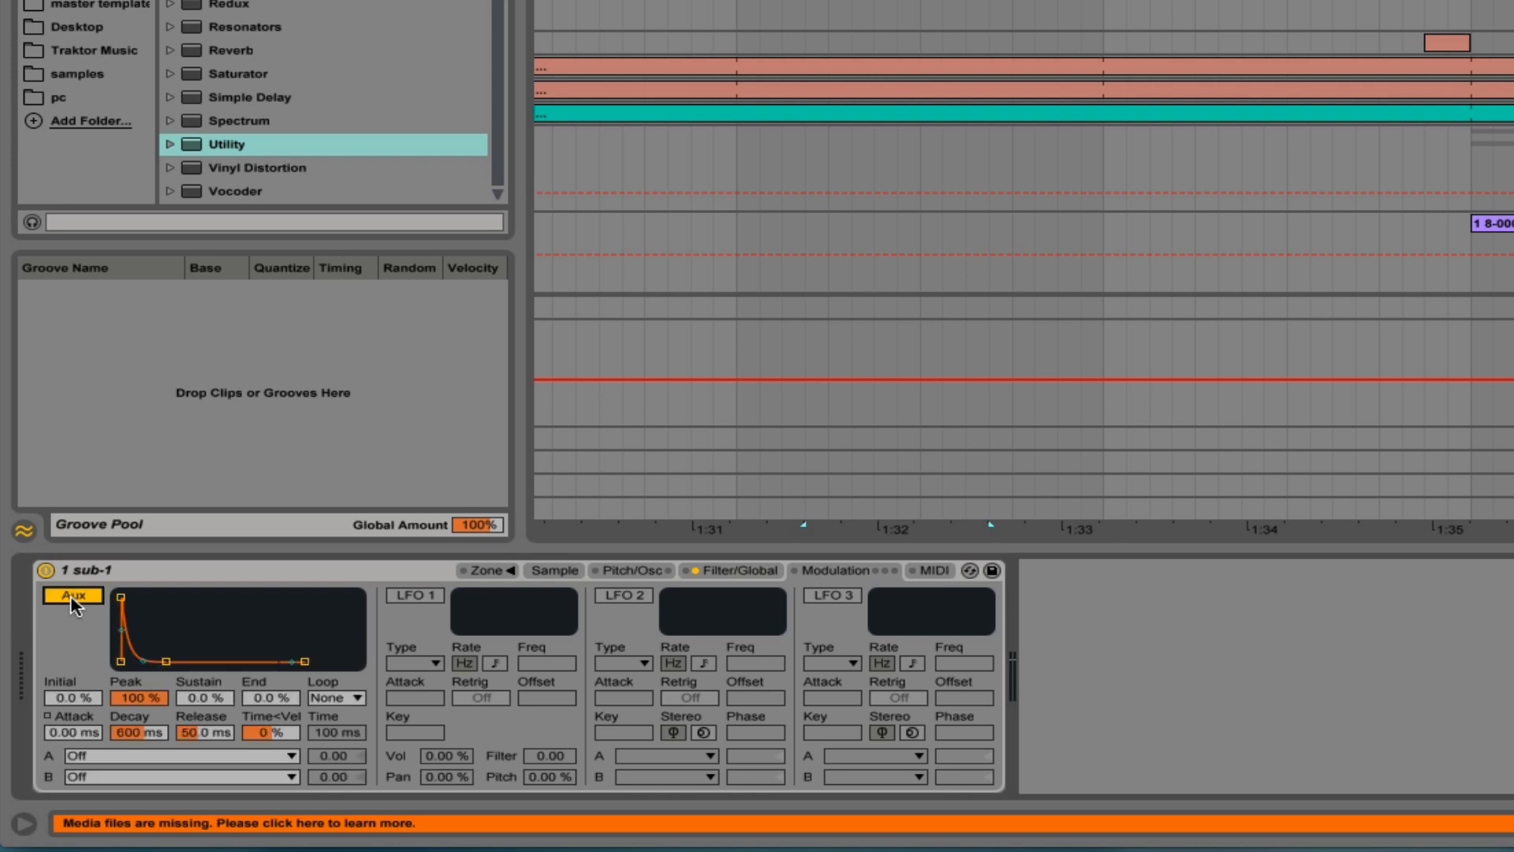
click(291, 756)
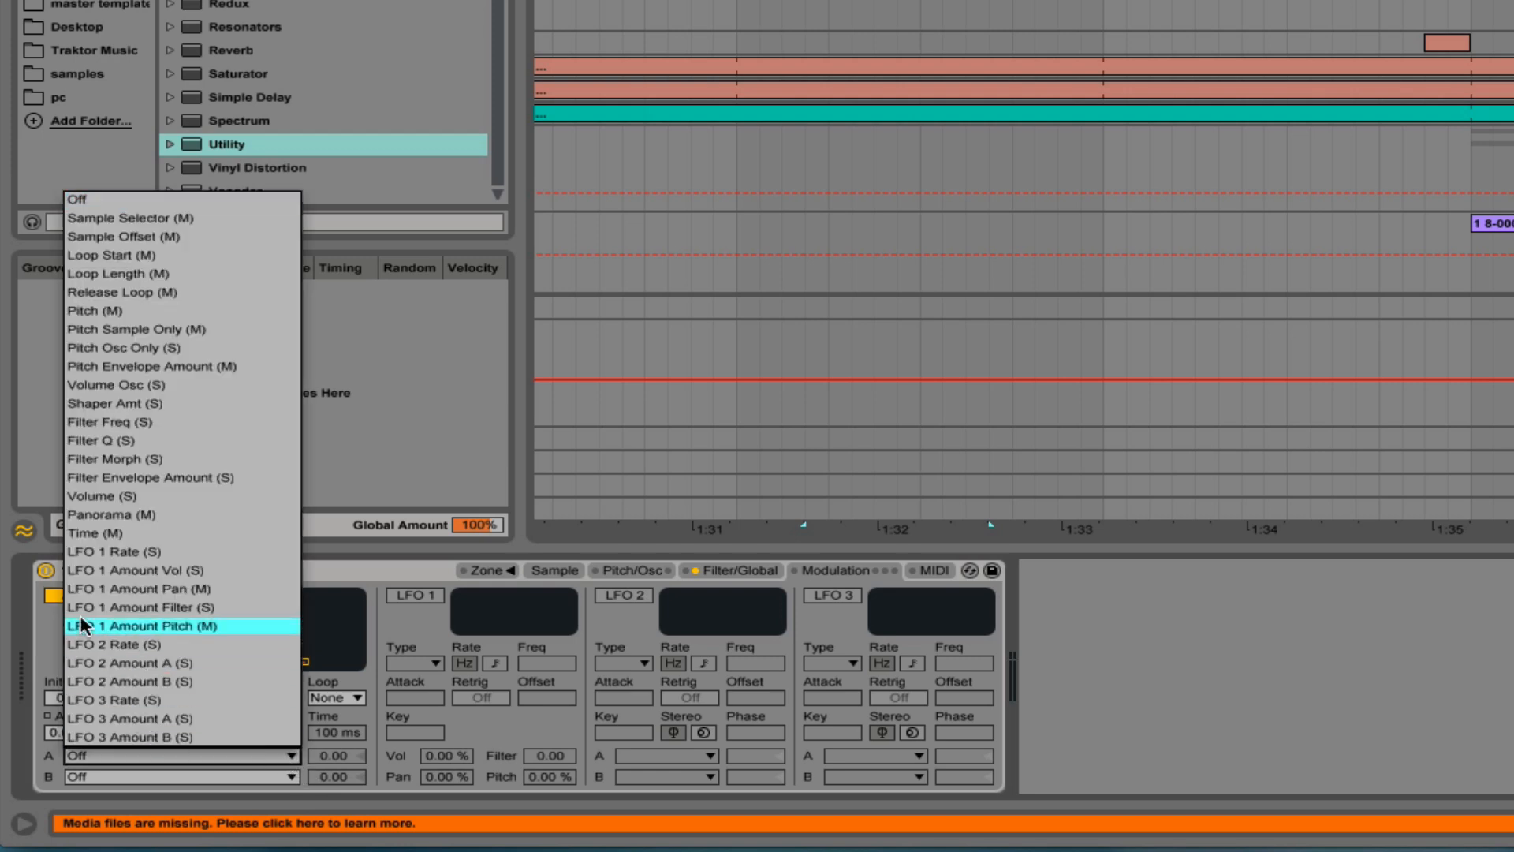
click(93, 254)
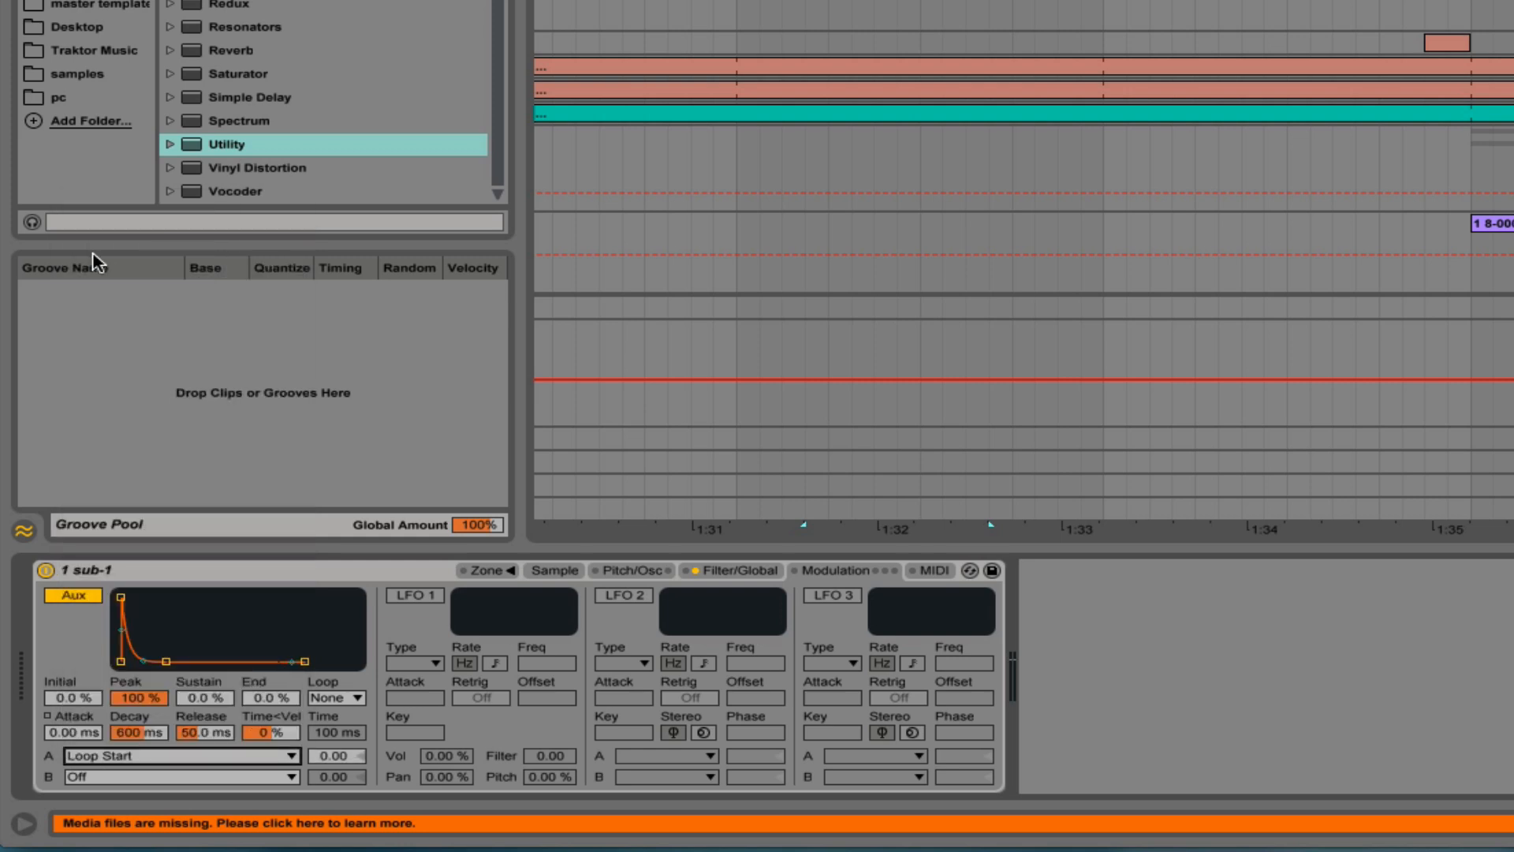
Set the Aux envelope's attack to 20 s and its Loop Start modulation amount to 100
click(63, 732)
drag(124, 604, 200, 597)
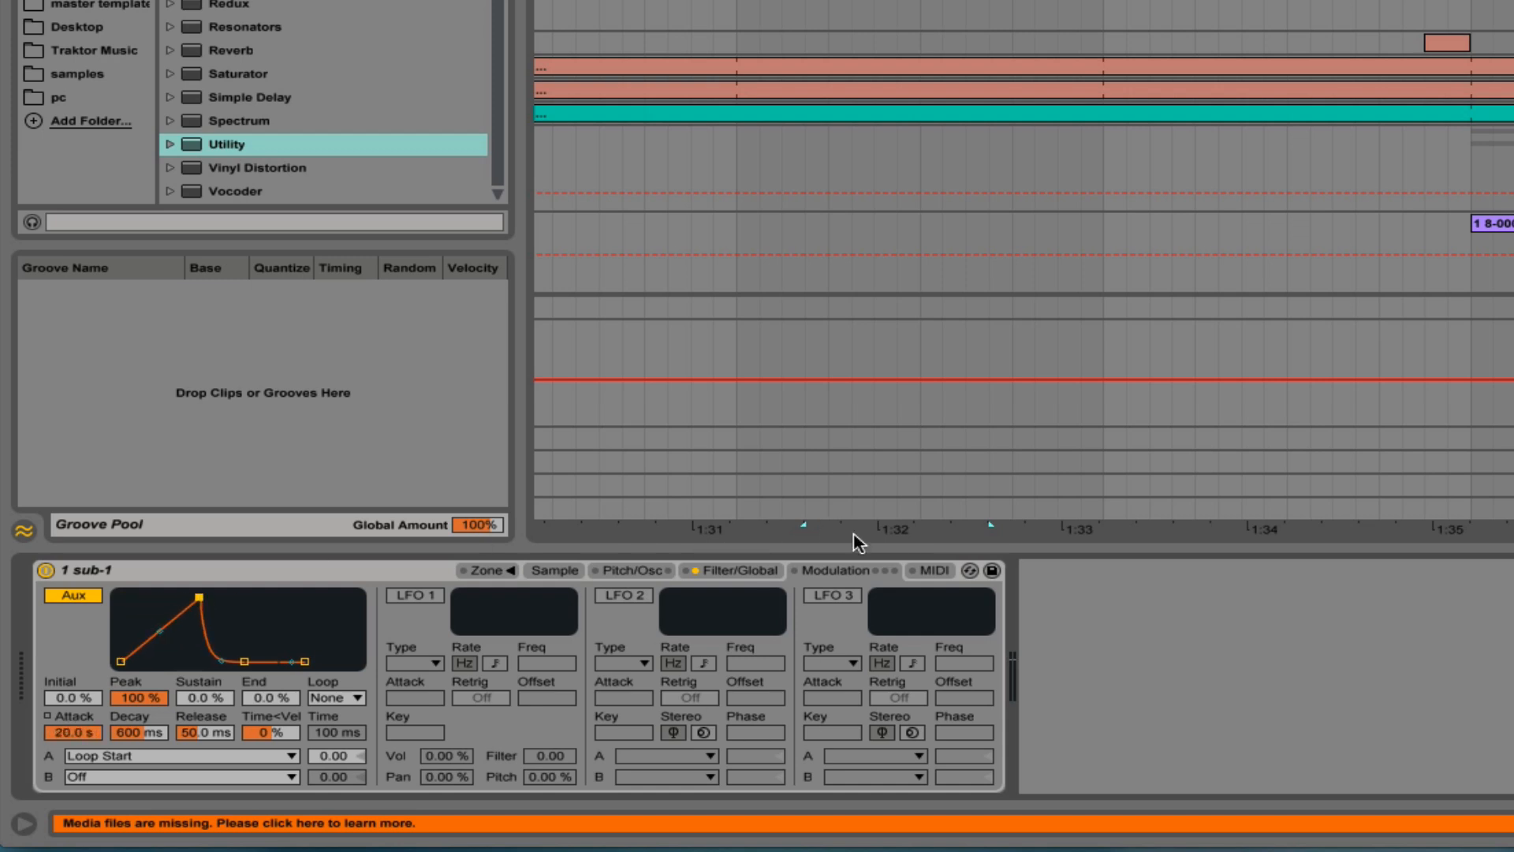
click(554, 573)
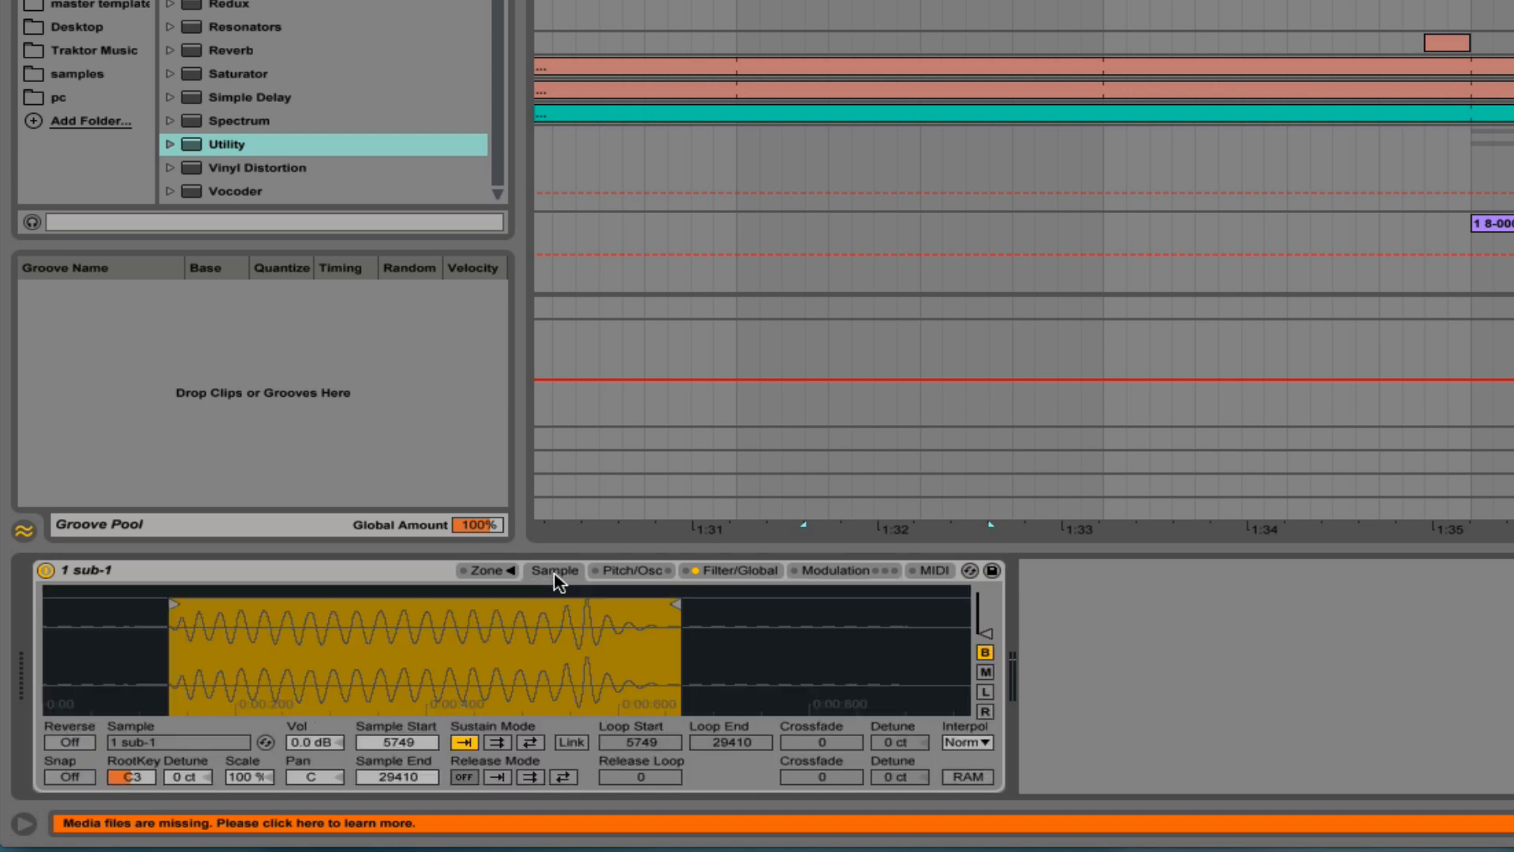
click(837, 572)
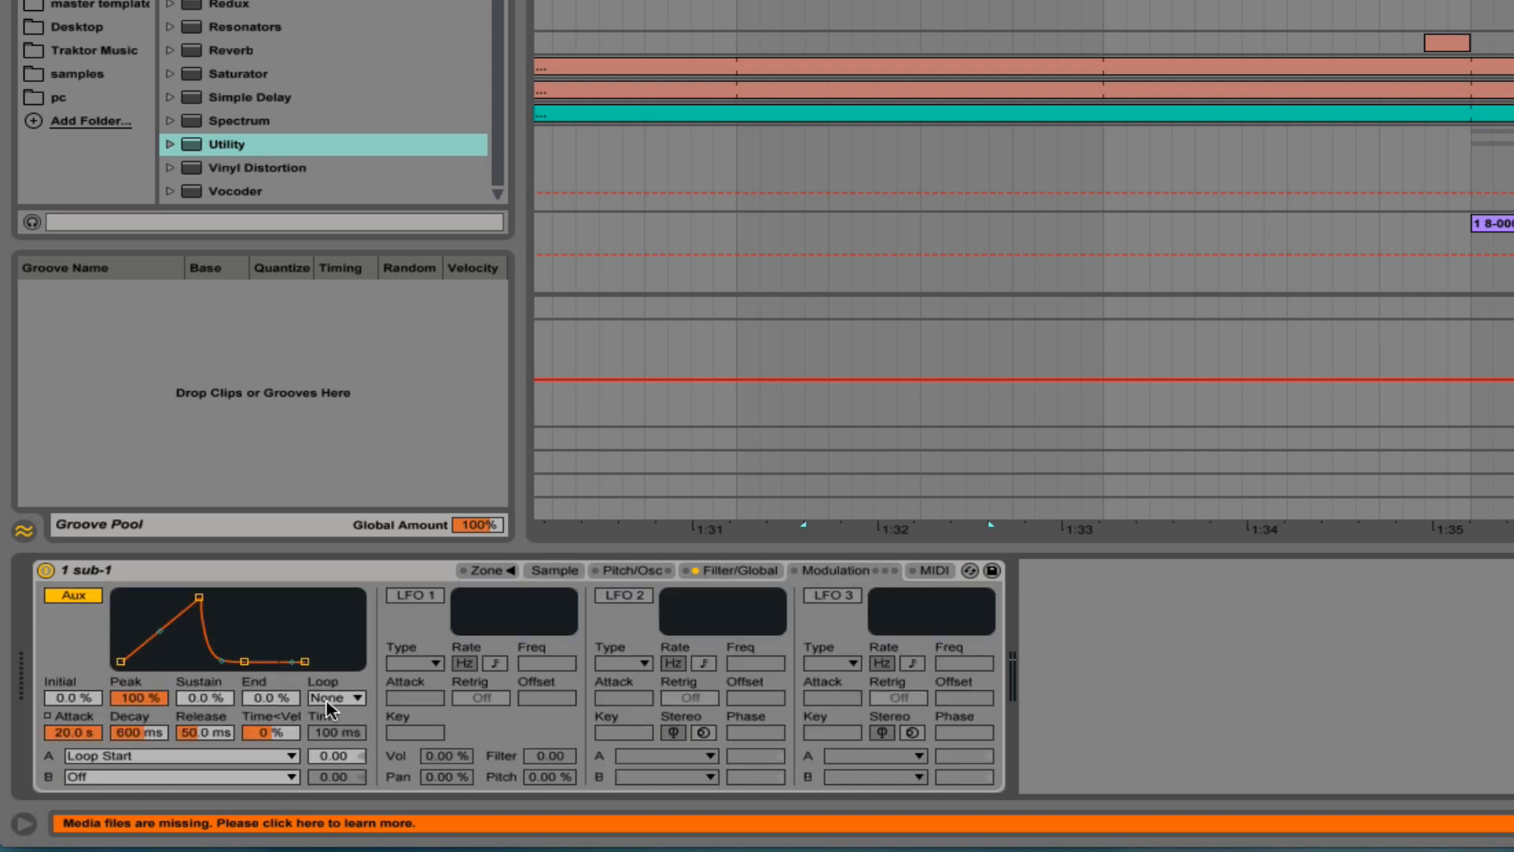
drag(334, 755, 334, 677)
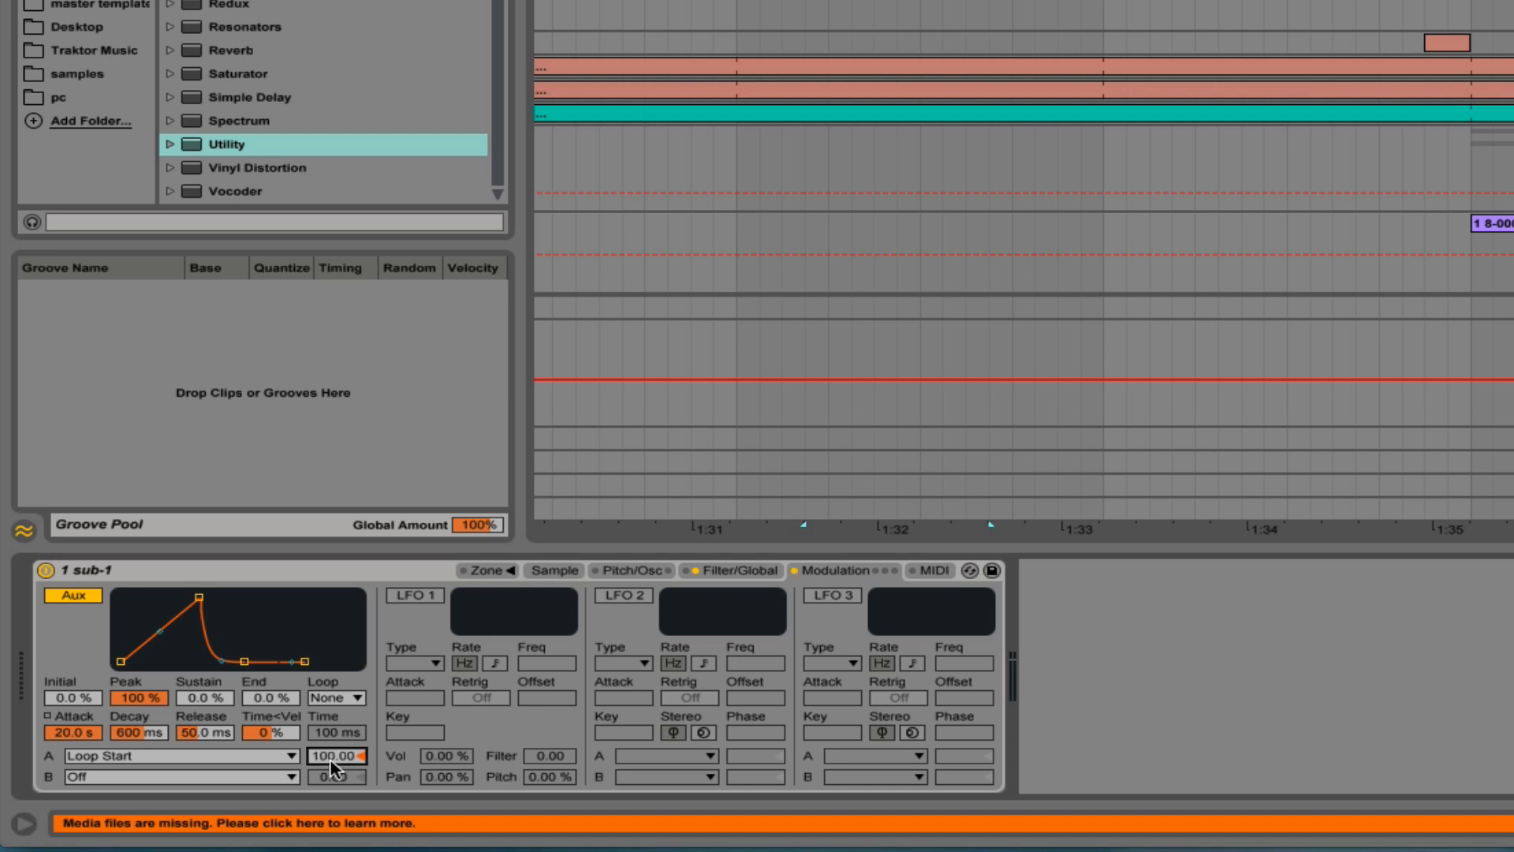
Turn on the forward sustain loop and shorten it to about 5686 to 8420 near the beginning of the sample
click(555, 573)
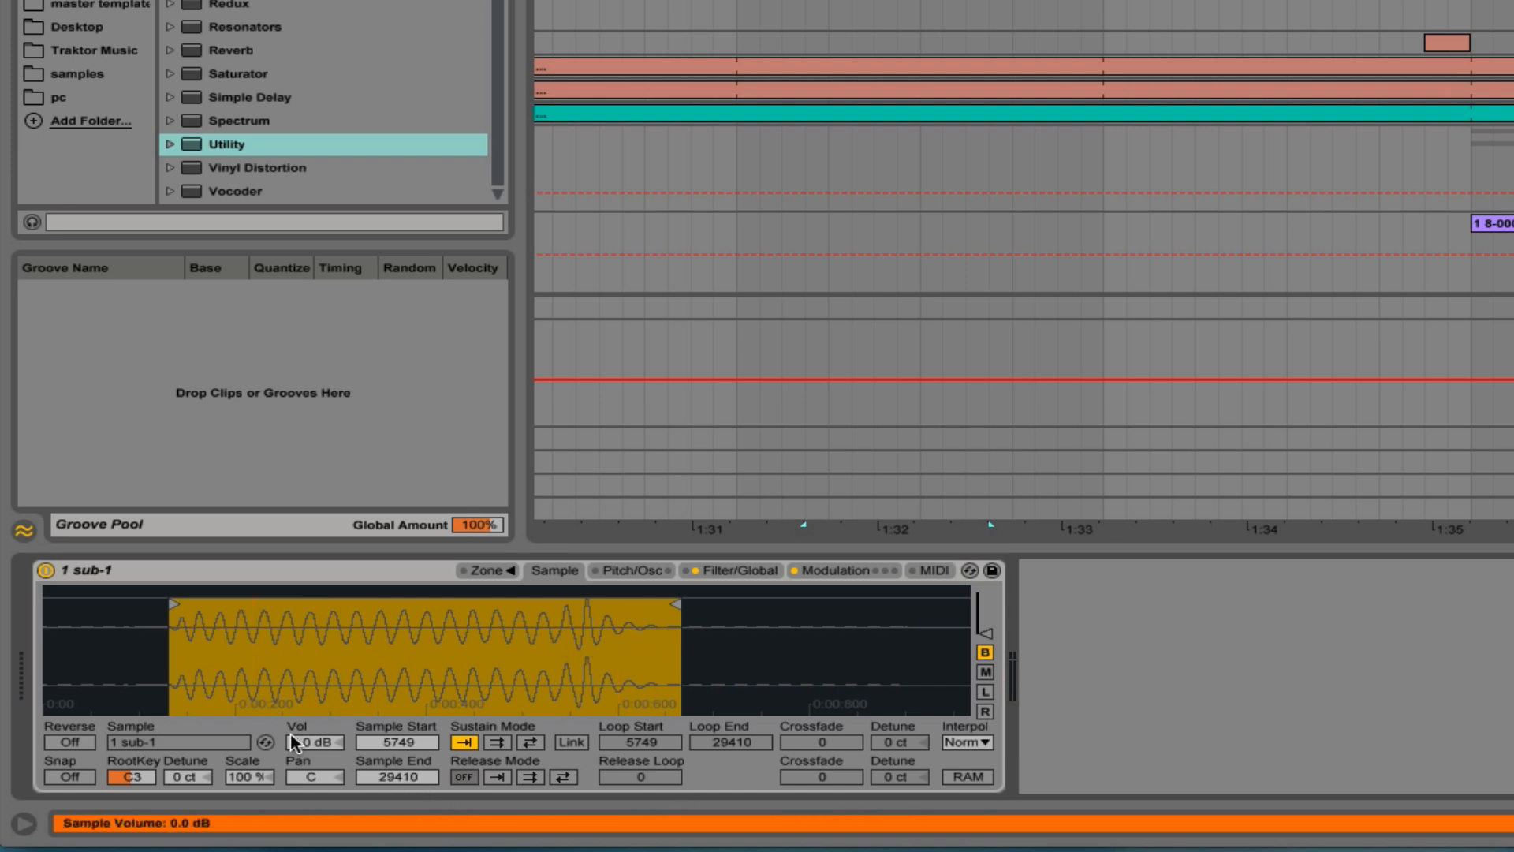
click(500, 745)
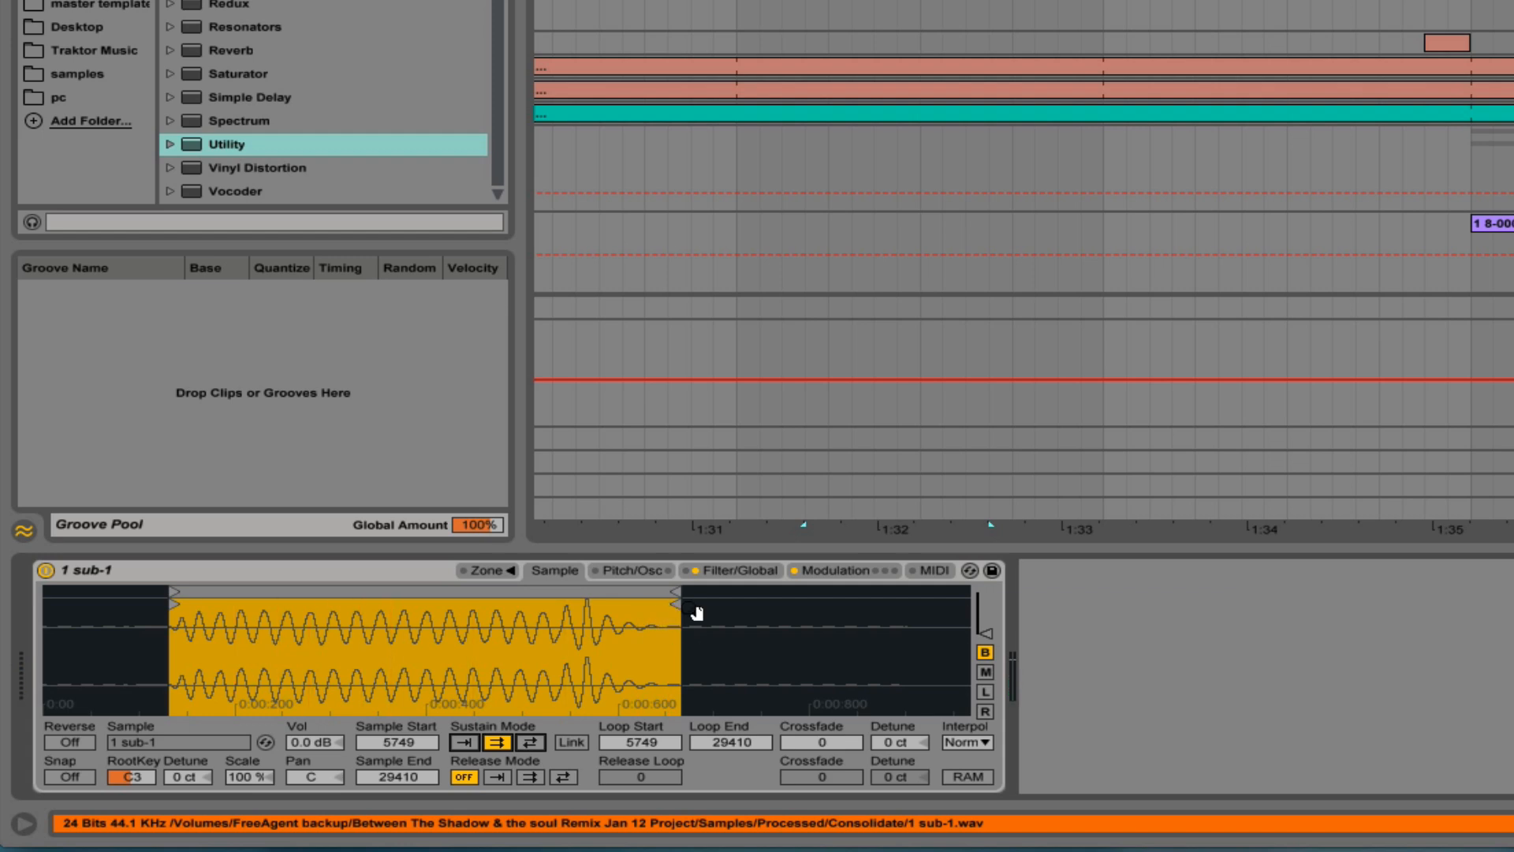
drag(675, 596, 265, 577)
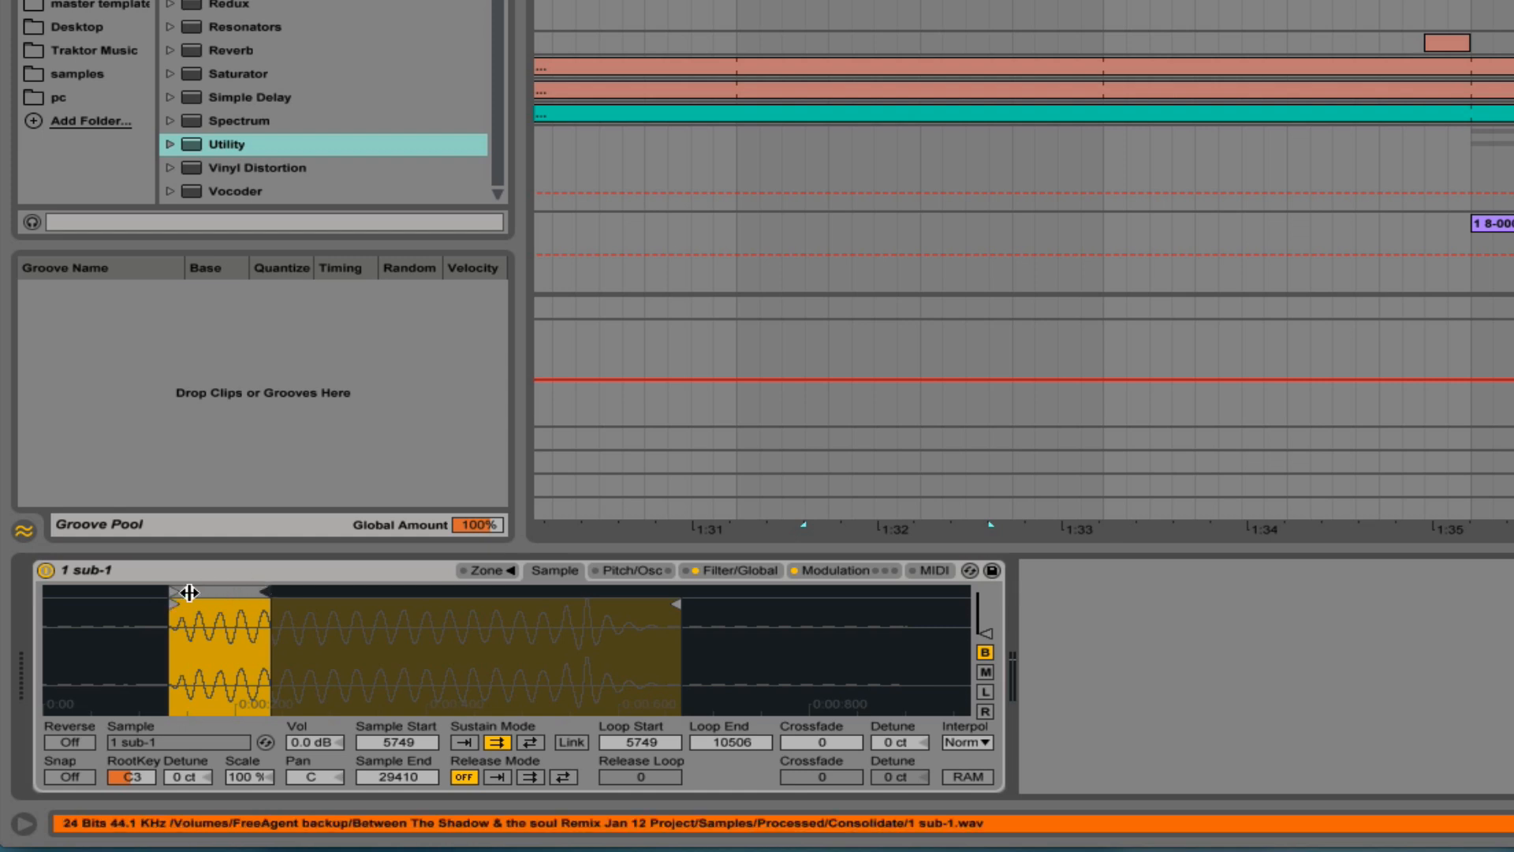
drag(178, 592, 197, 592)
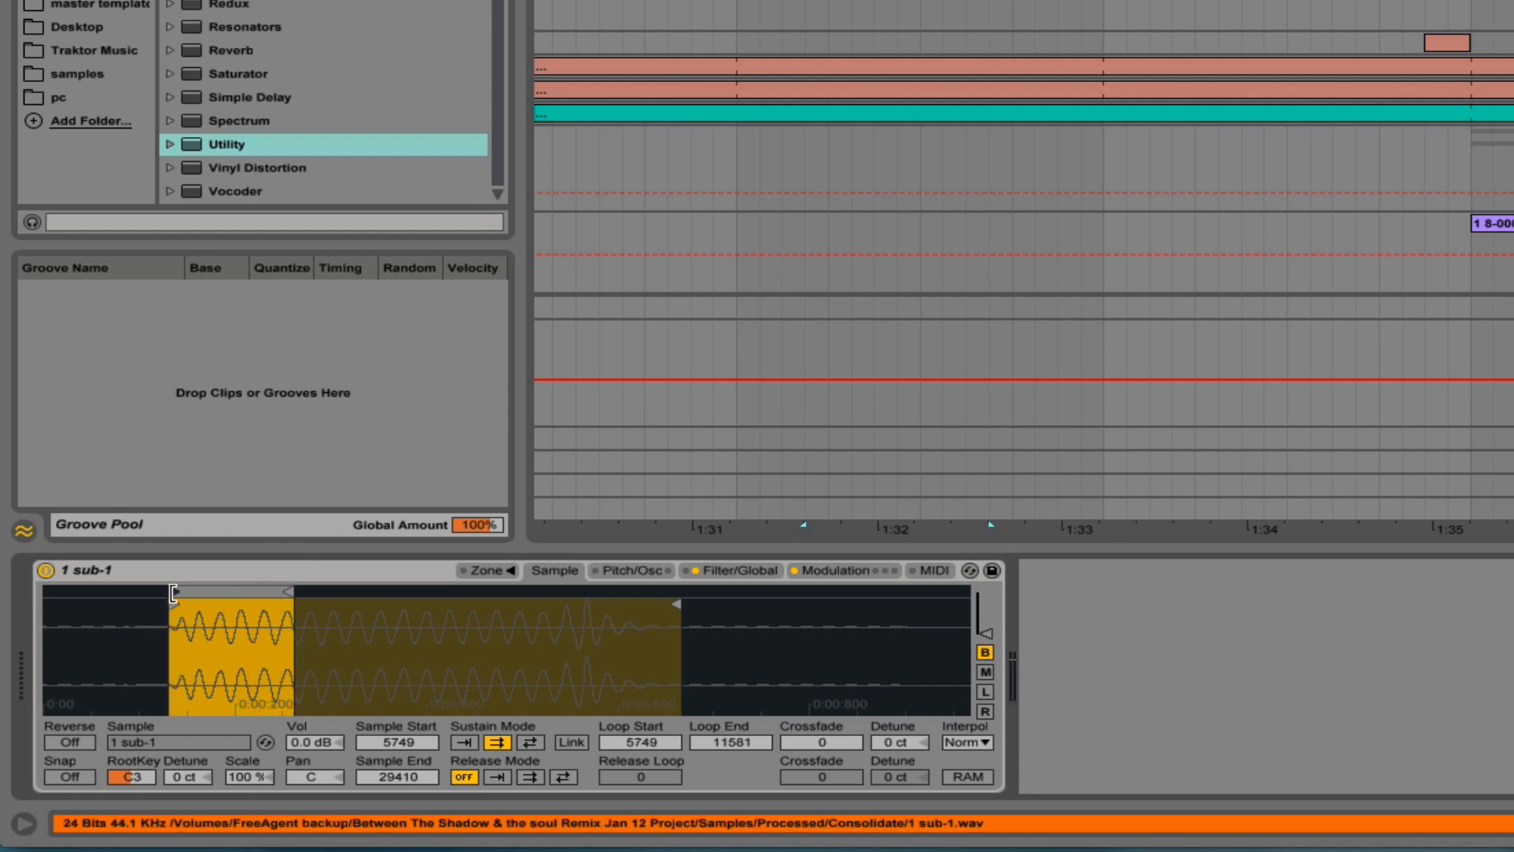
drag(174, 592, 172, 593)
drag(285, 597, 178, 597)
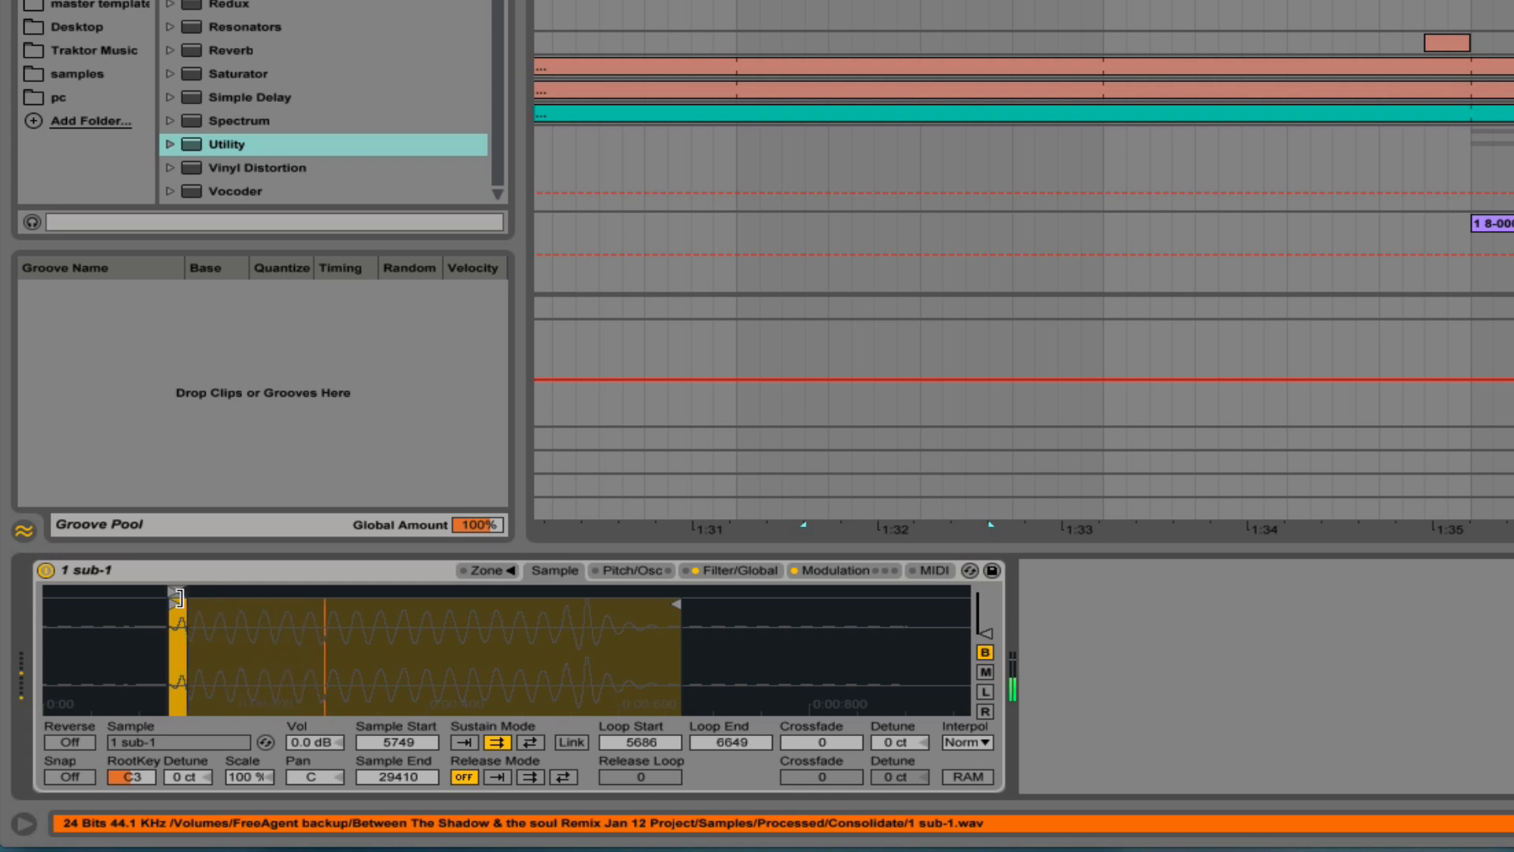
drag(179, 598, 224, 603)
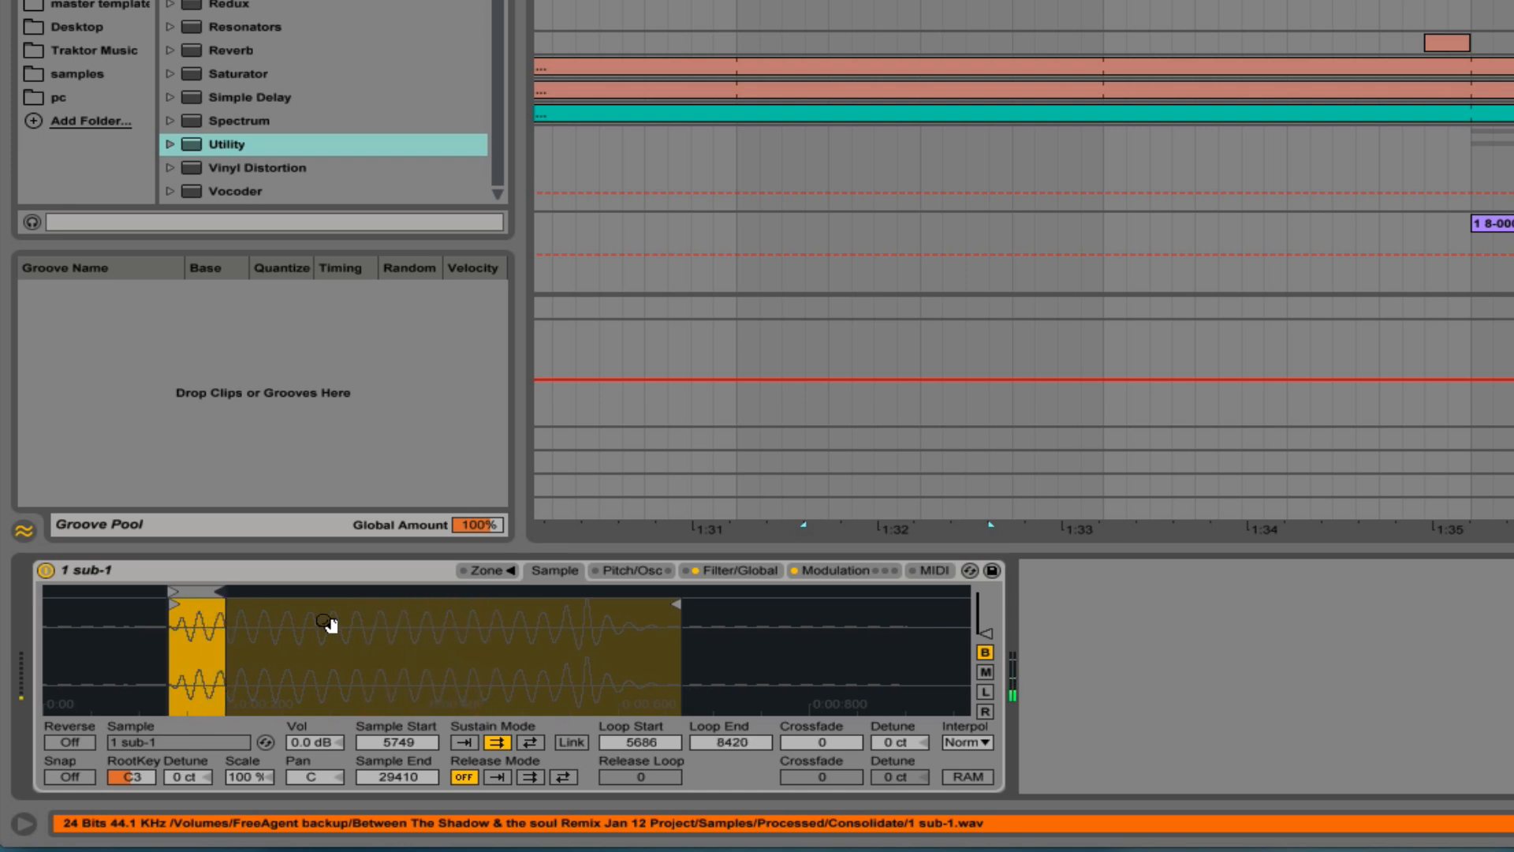
Set the sustain loop's crossfade to 1200 and adjust the loop region to about 7140 to 8799
drag(837, 749, 837, 710)
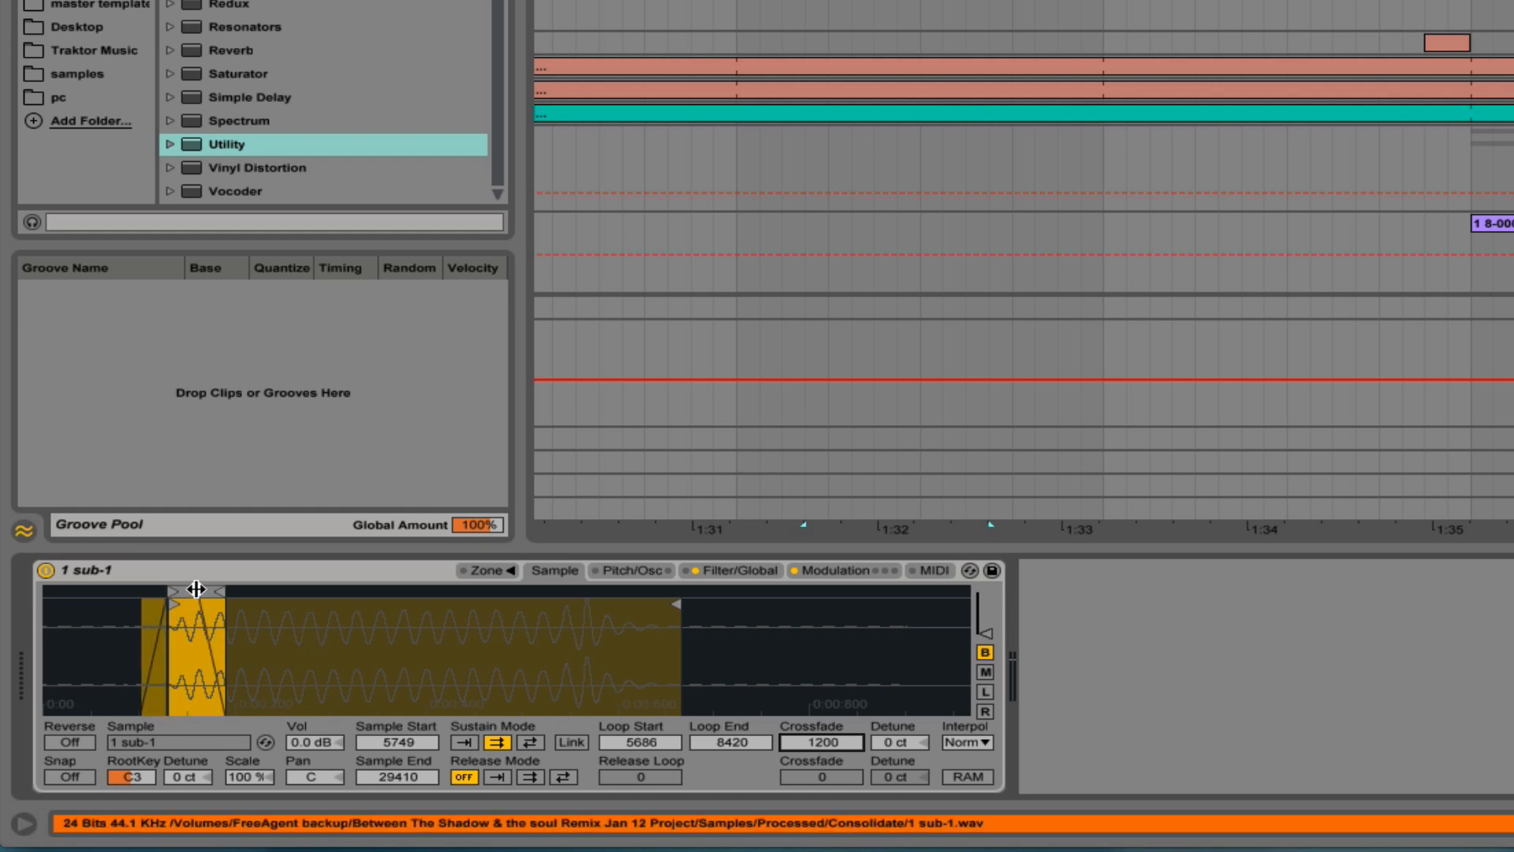
drag(196, 589, 229, 593)
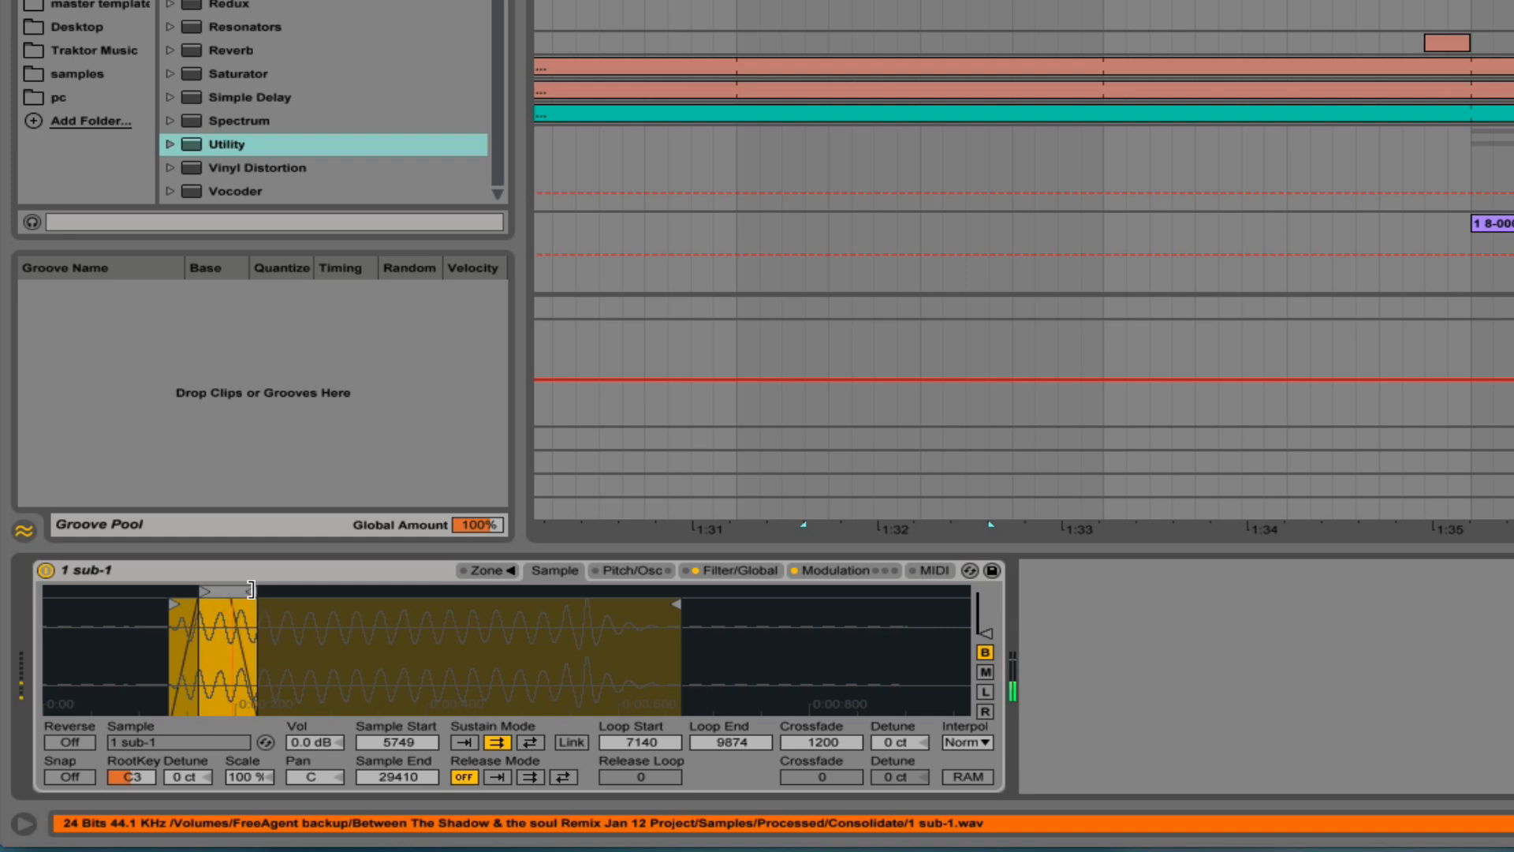
drag(251, 590, 228, 590)
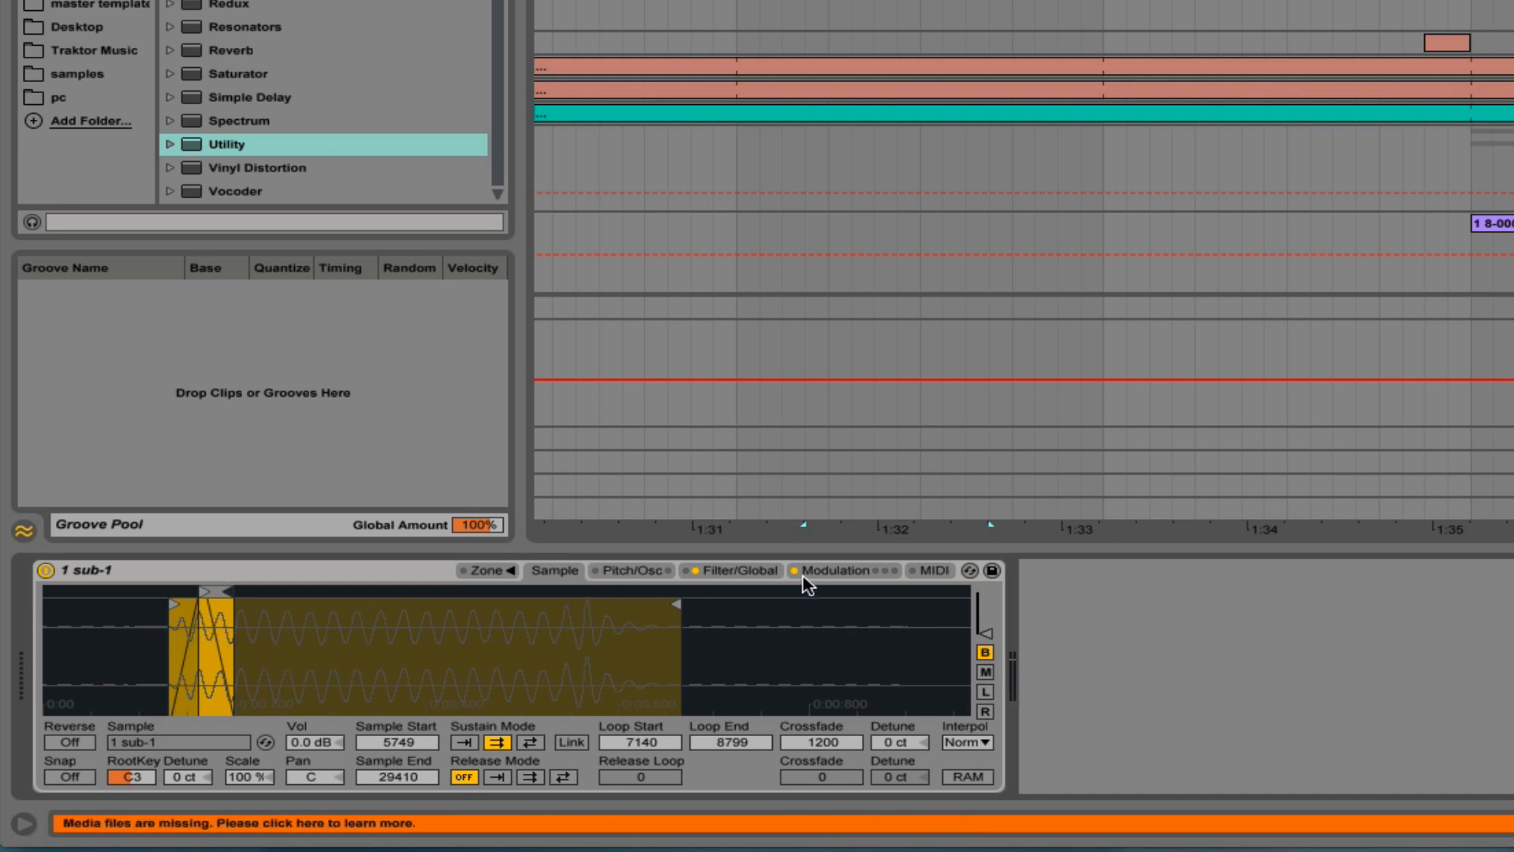
Review the Aux envelope's Loop Start modulation alongside the sample's sustain loop settings
click(835, 570)
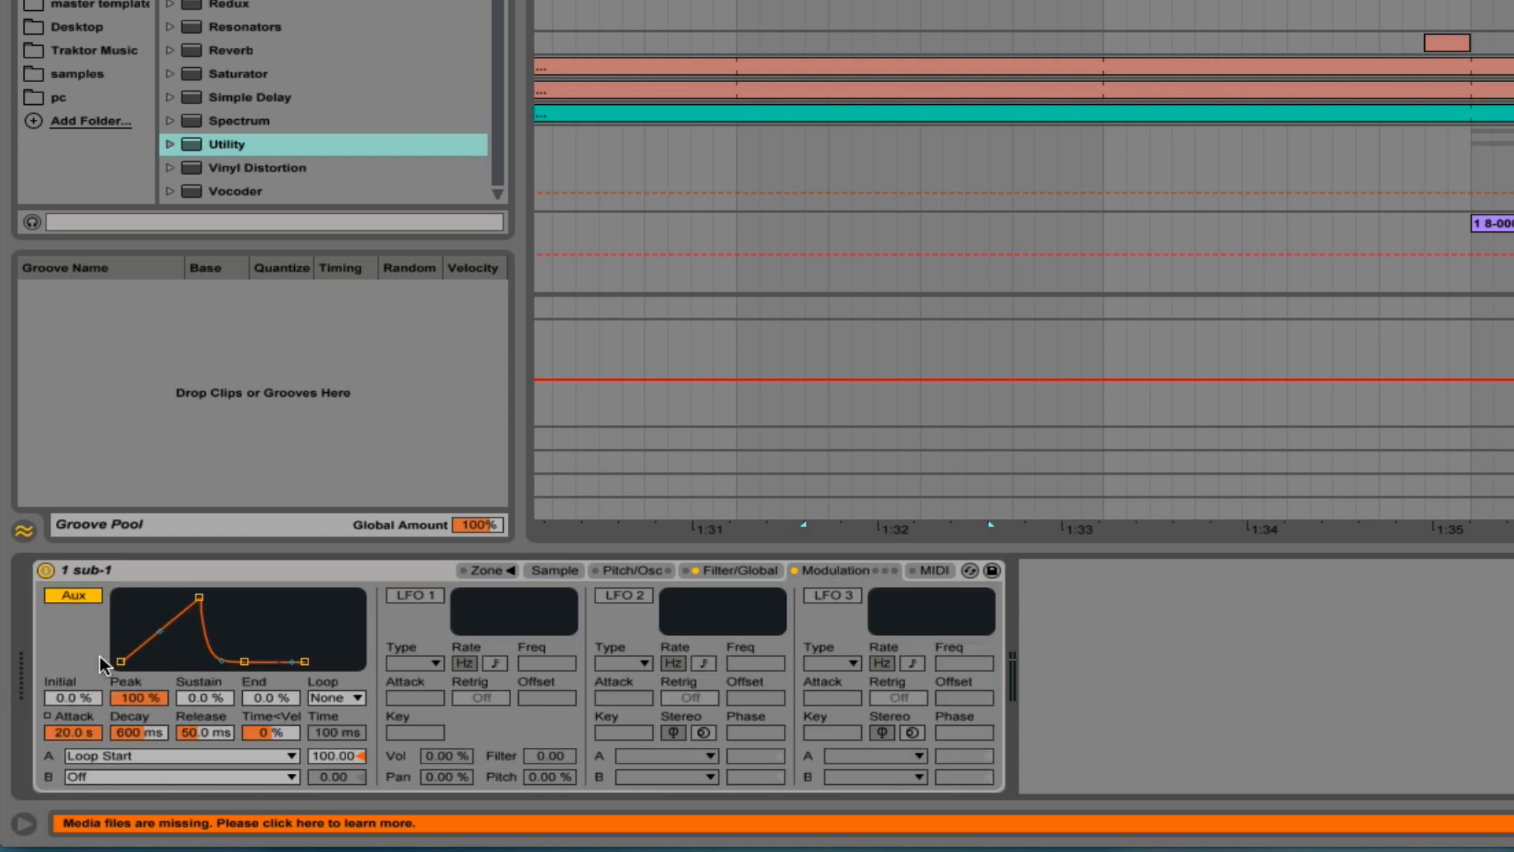
click(555, 570)
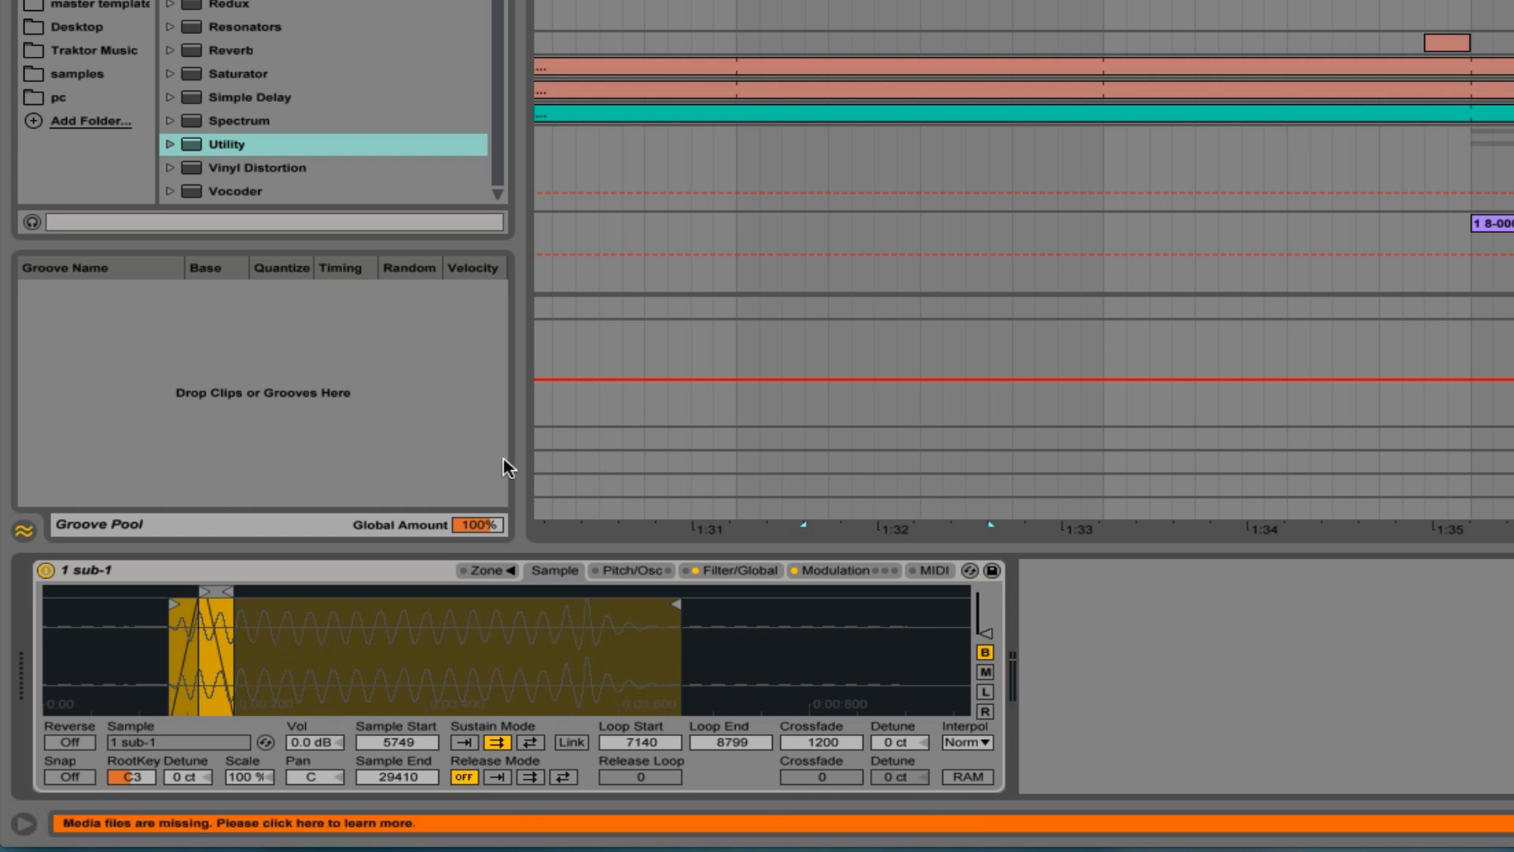
click(832, 572)
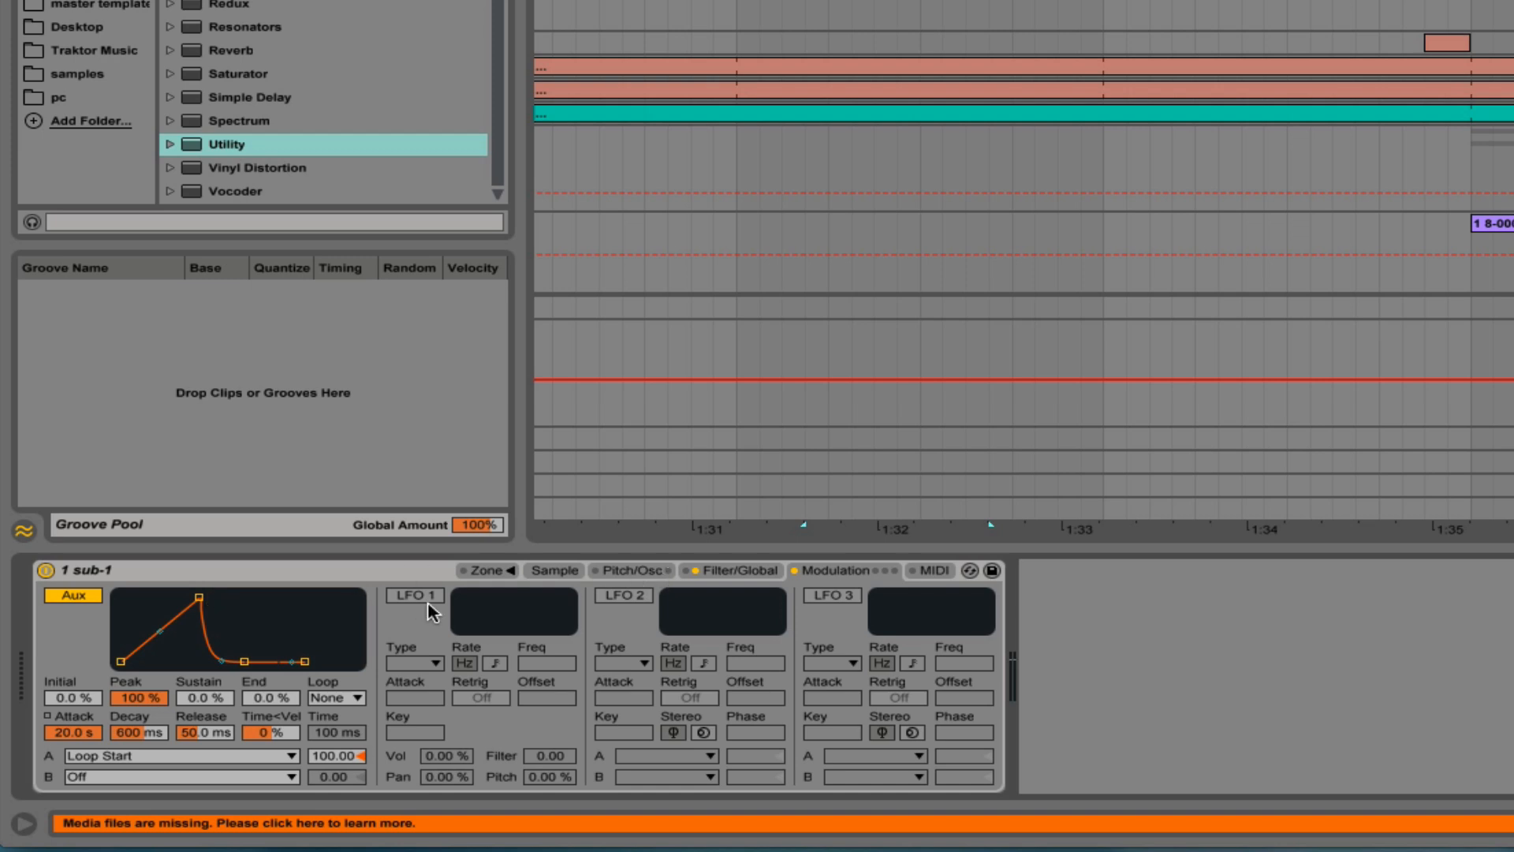
click(553, 572)
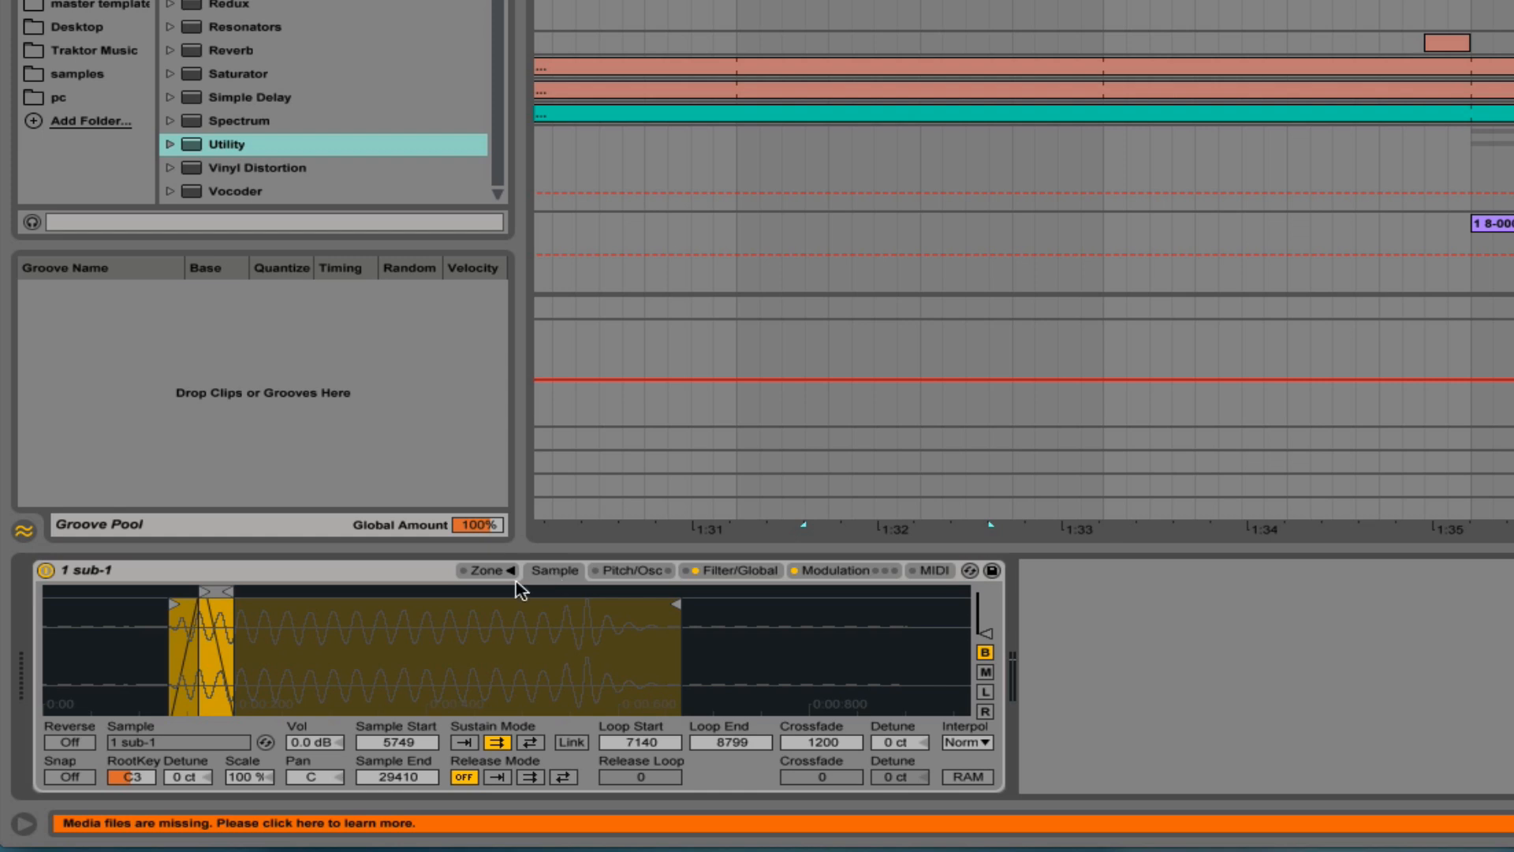
click(550, 574)
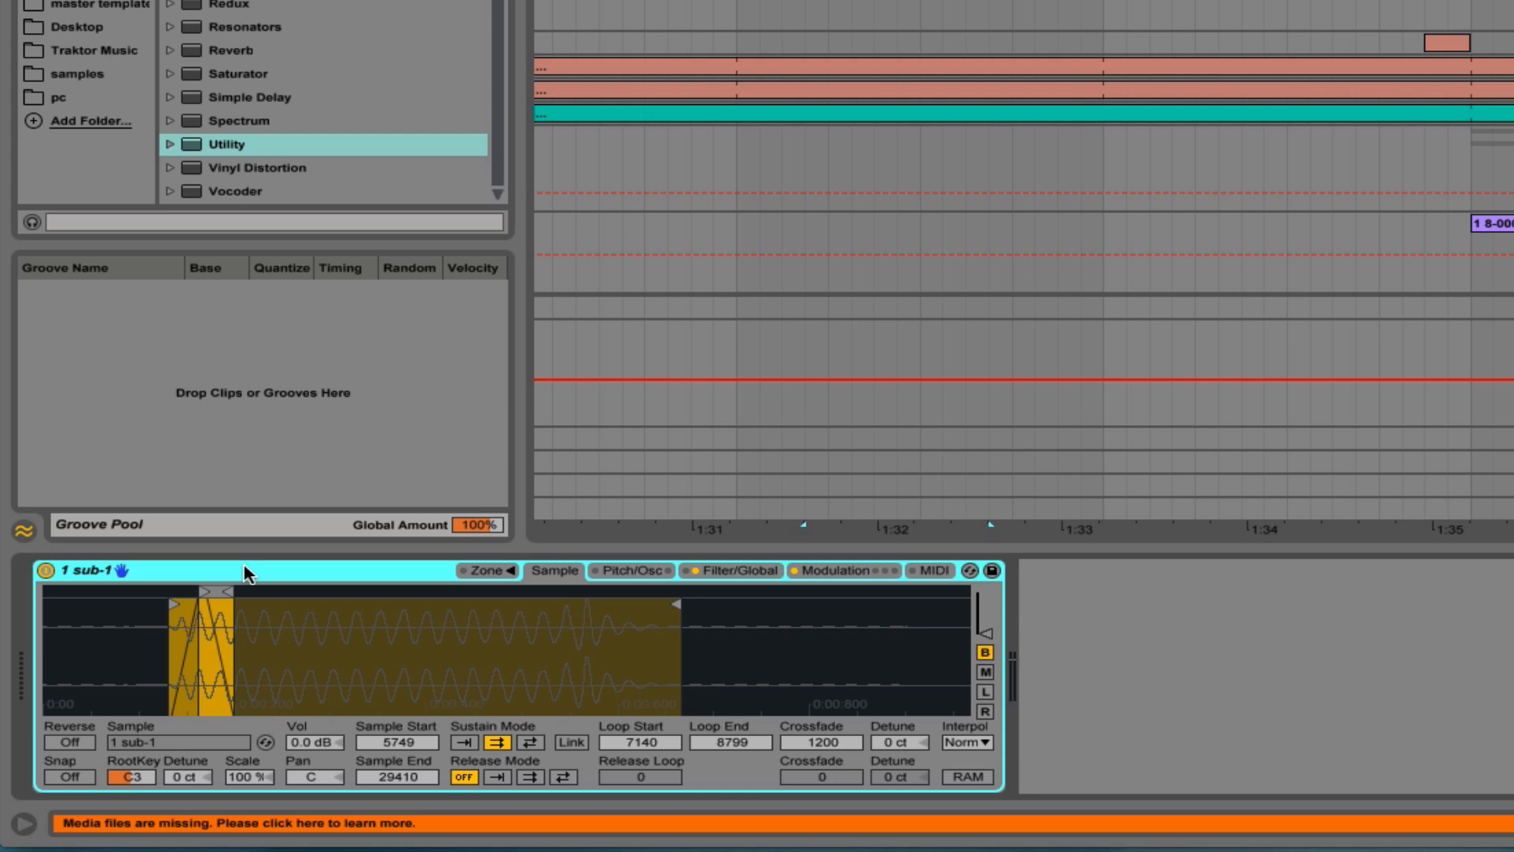
Group the Sampler into an Instrument Rack, show its chain list and add Operator as a second chain
key(ctrl+g)
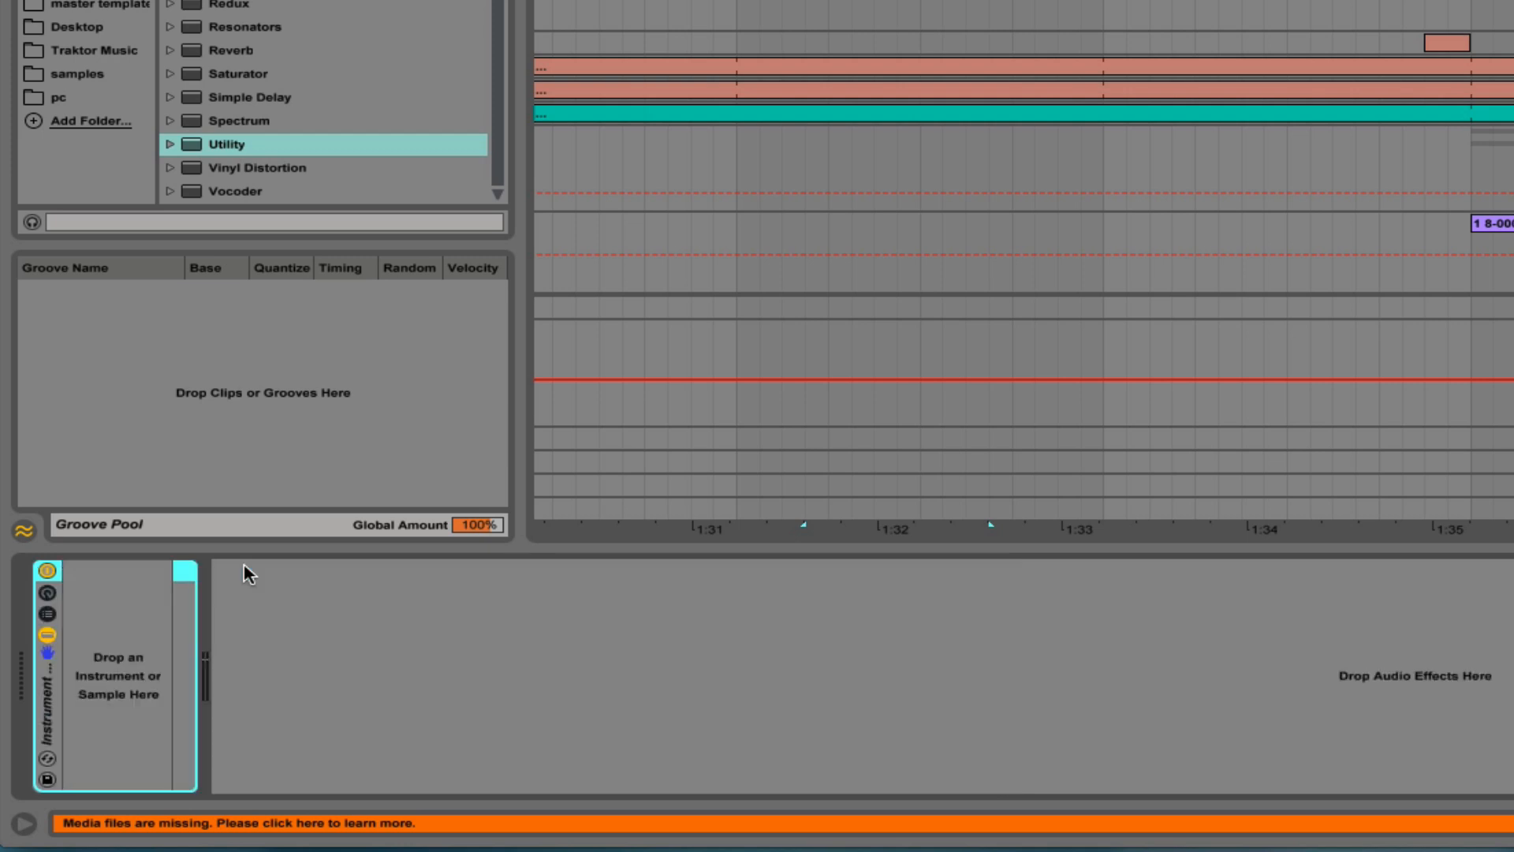
click(46, 615)
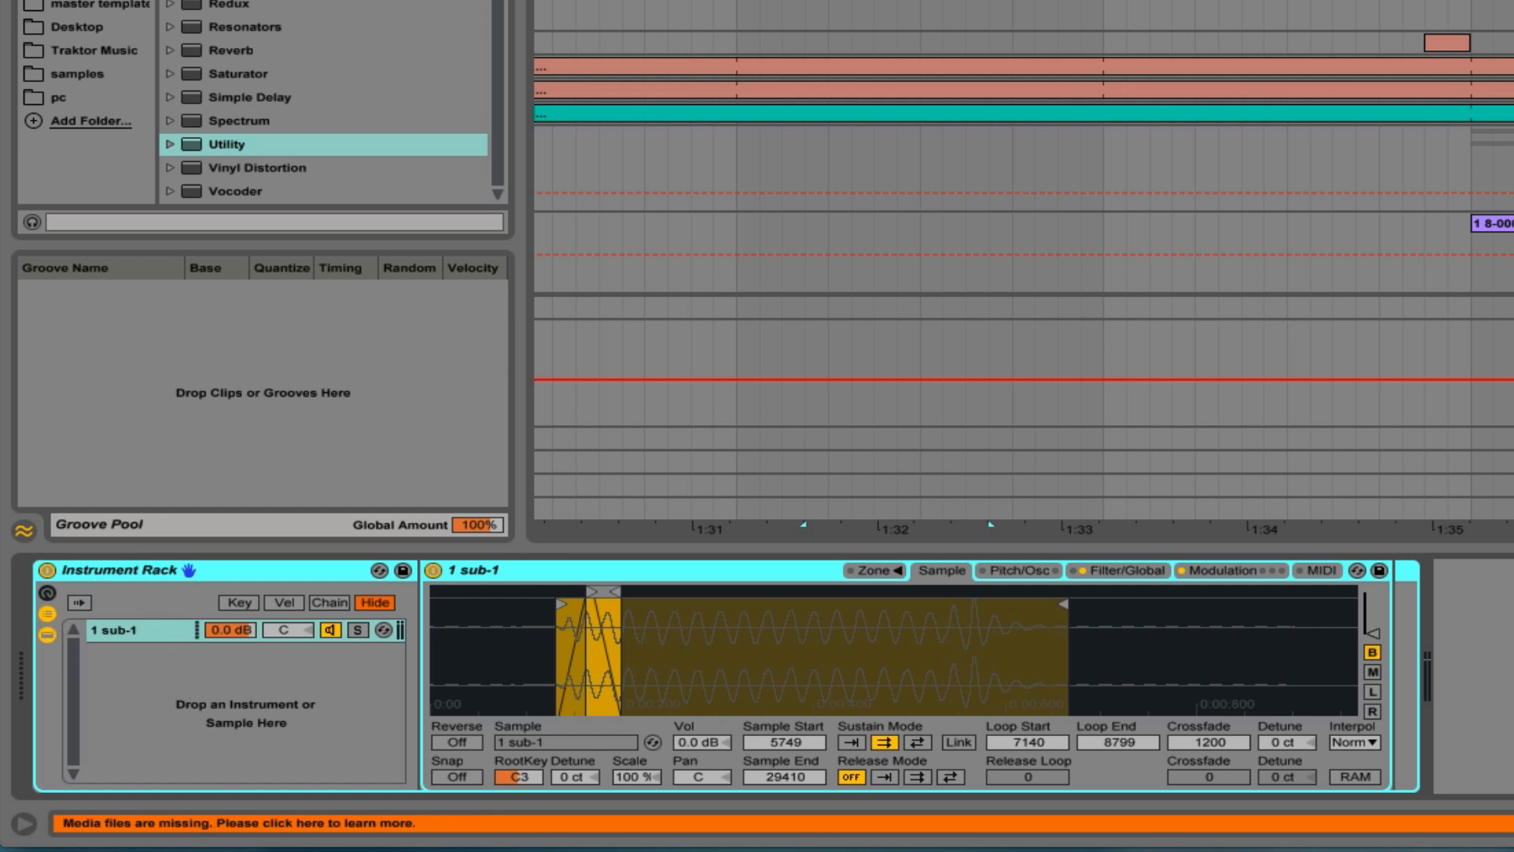
click(79, 2)
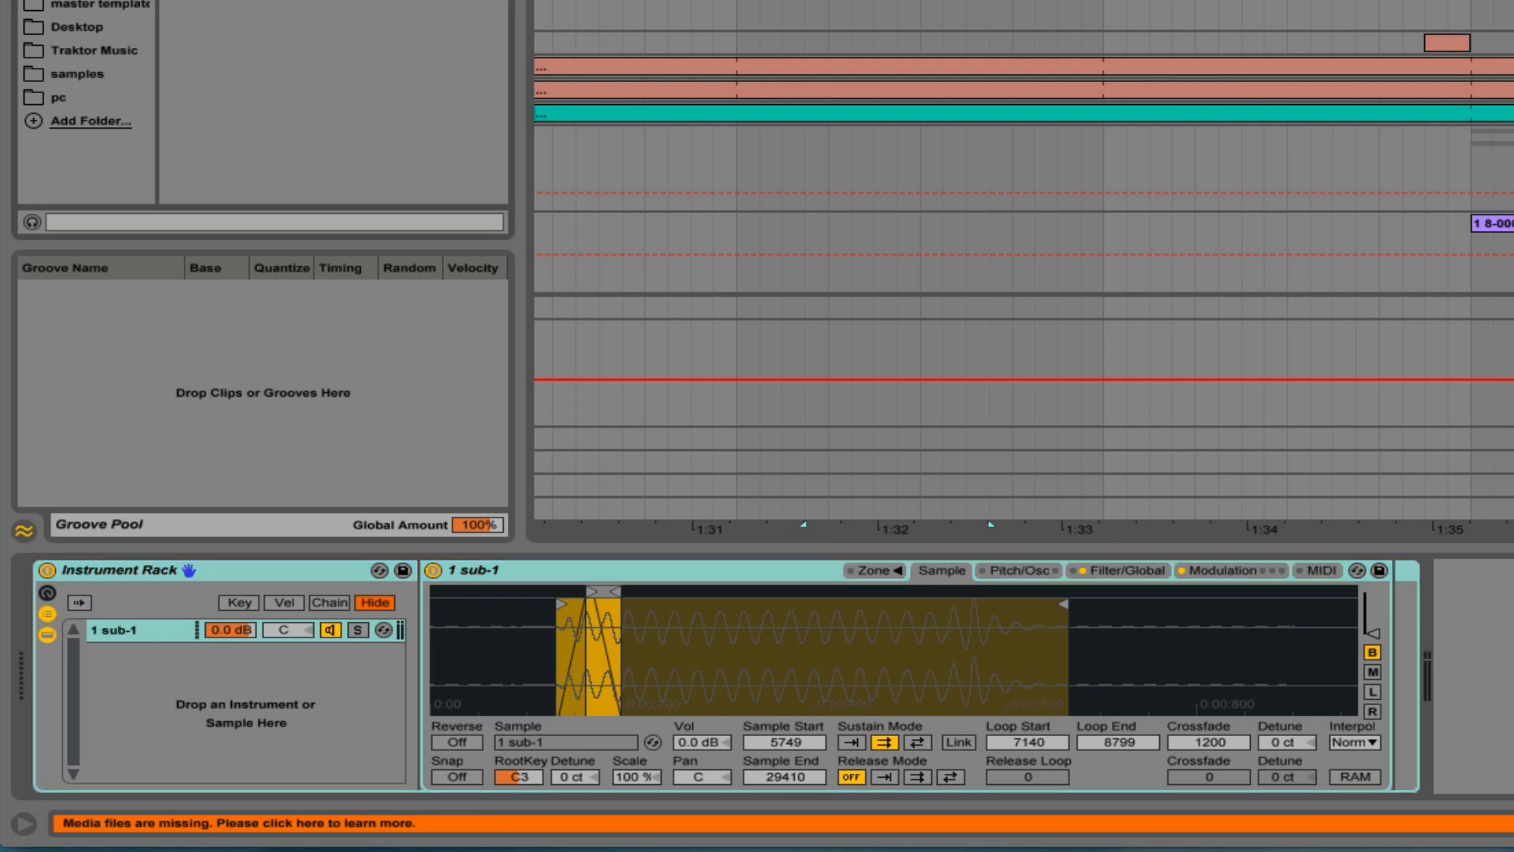
drag(182, 1, 139, 693)
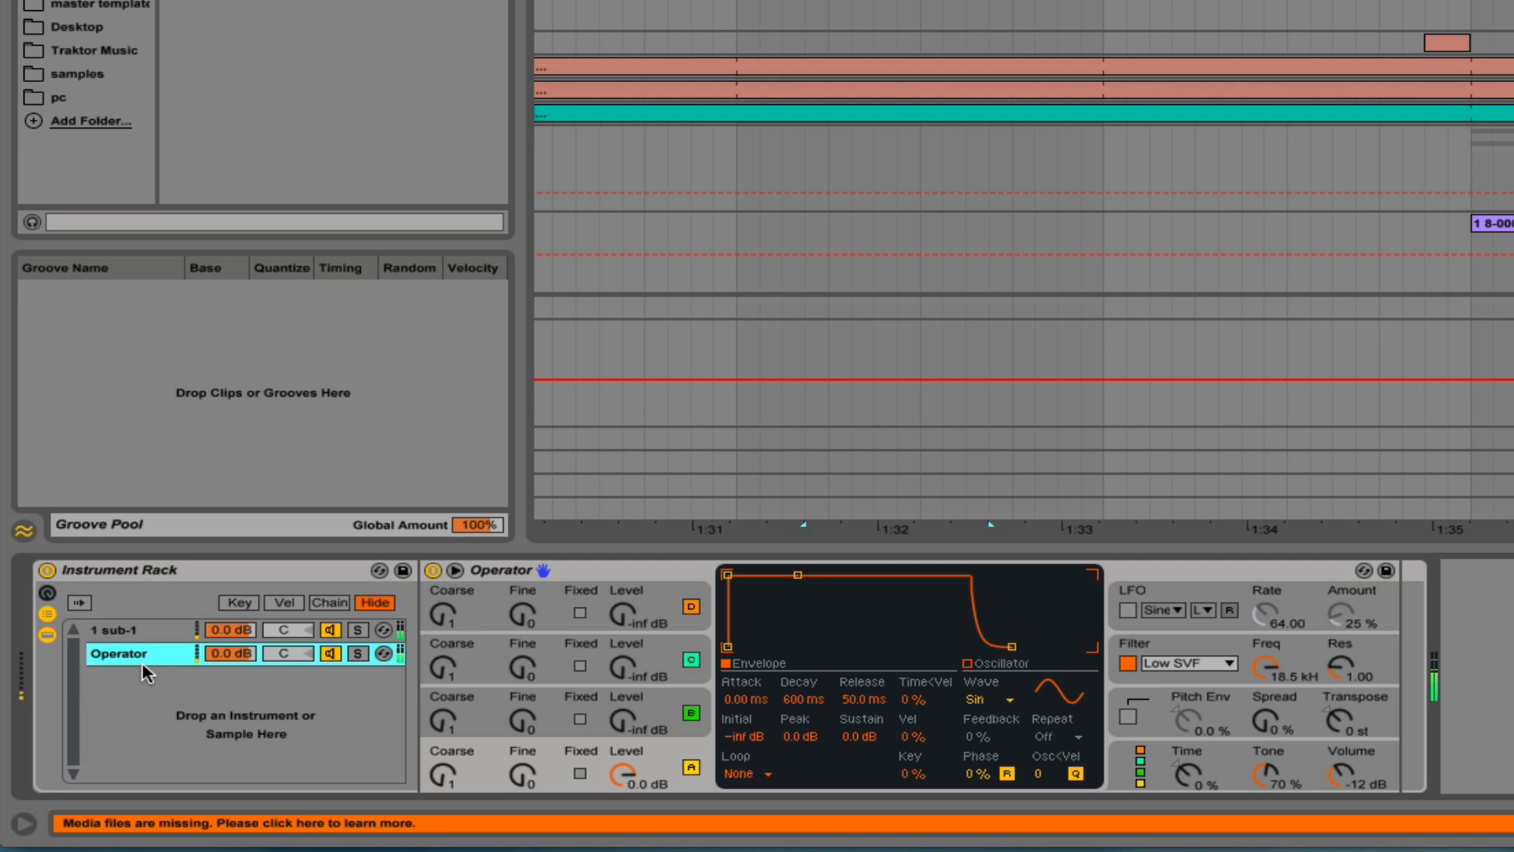
Set the coarse tuning of Operator's oscillator A to 0.5 and lower the Operator chain's volume to -18.4 dB
drag(441, 774, 441, 788)
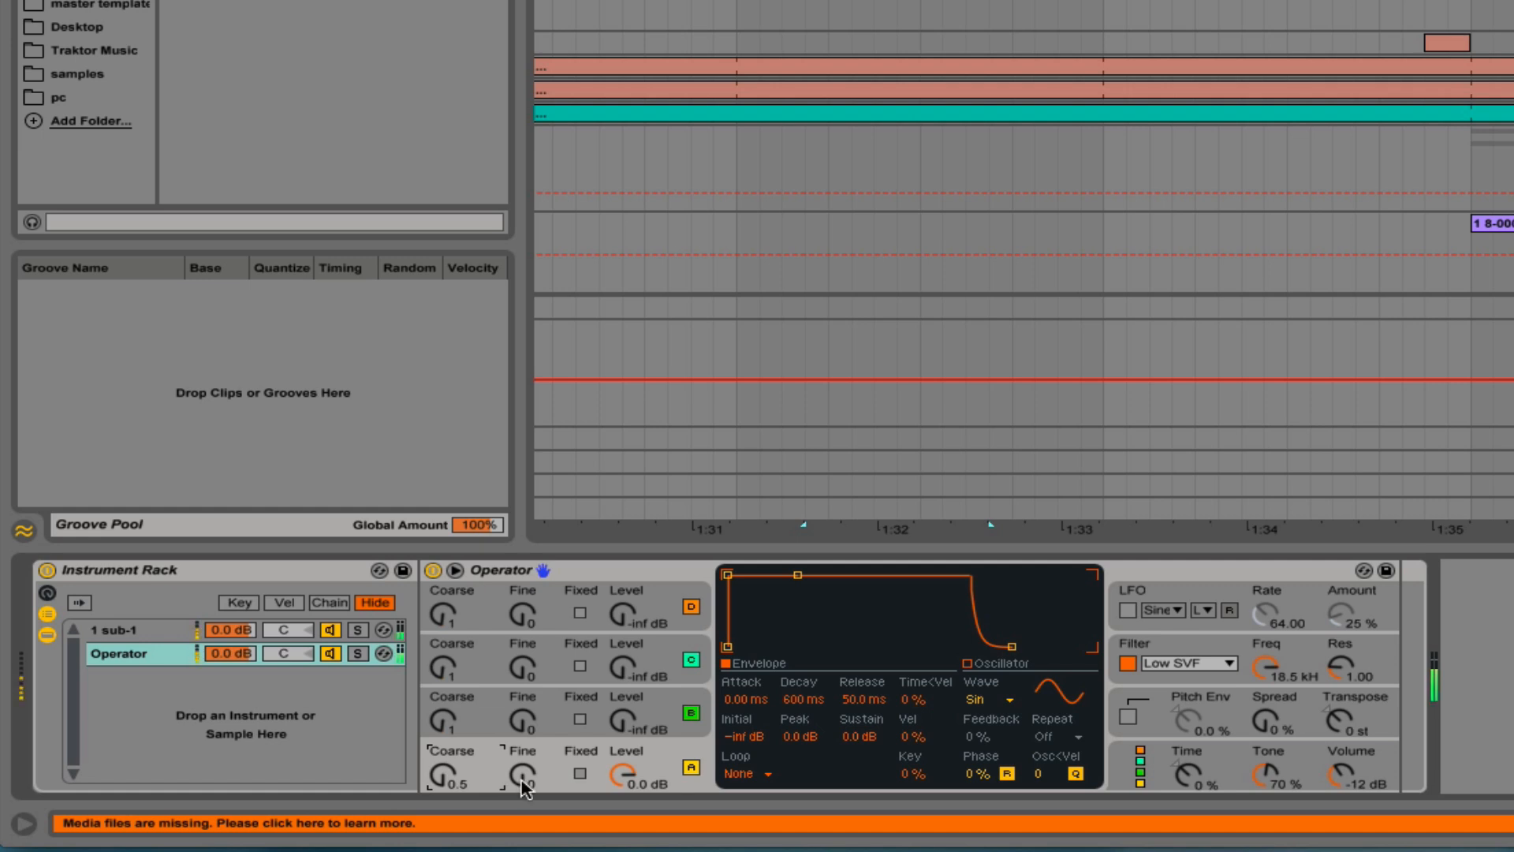
click(330, 653)
click(331, 653)
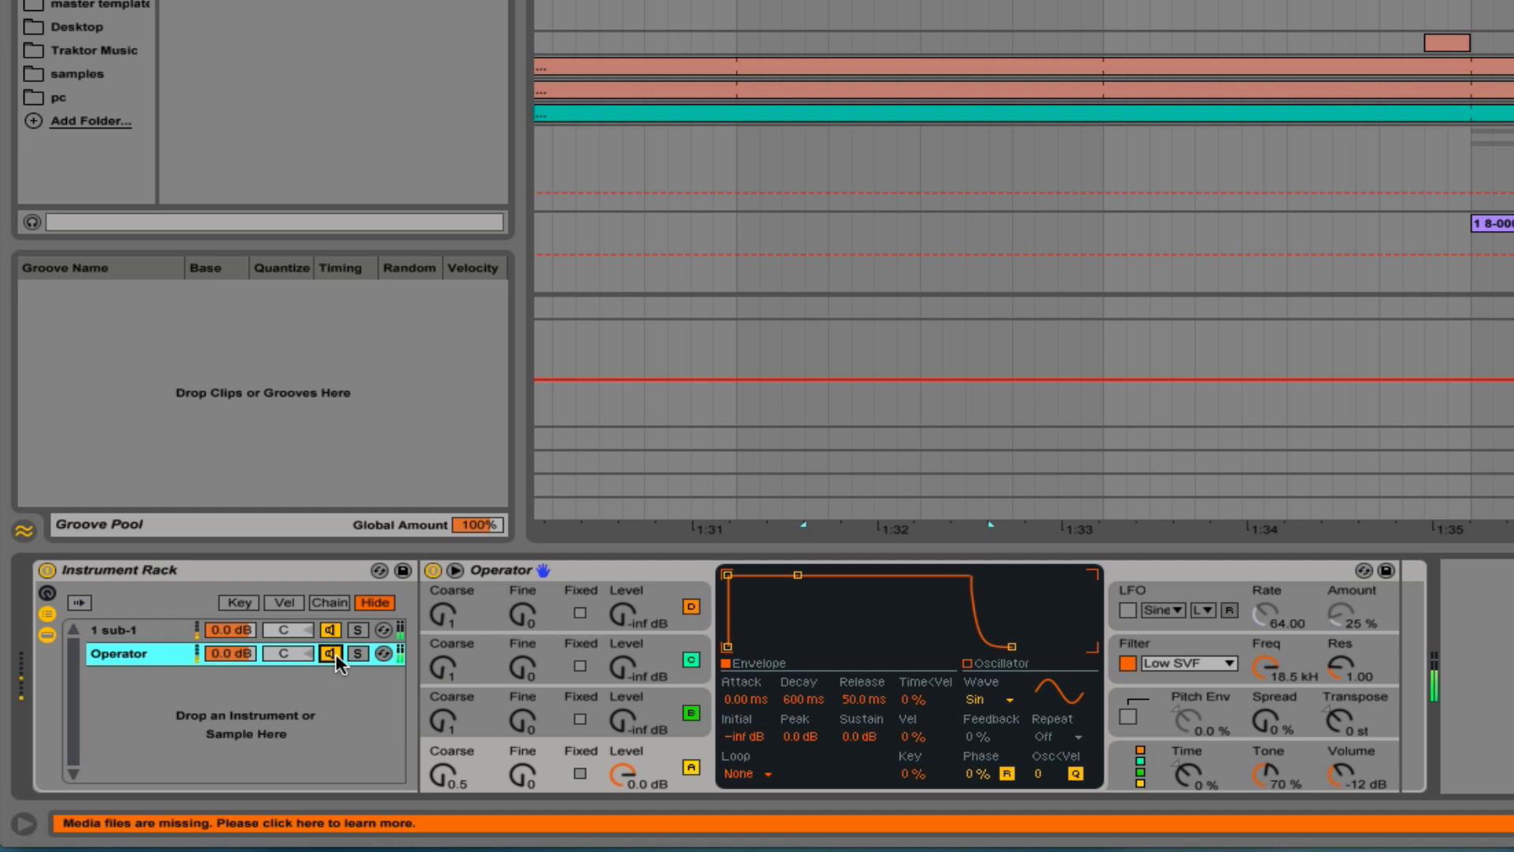
drag(219, 655, 219, 690)
Toggle the Operator chain's activator to compare the layered sound with the sample alone, leaving Operator deactivated
click(331, 654)
click(331, 654)
click(330, 654)
click(330, 654)
click(330, 654)
Set the 1 sub-1 sample's root key to A#1 and compare its pitch with Operator by alternating the active chains
click(129, 631)
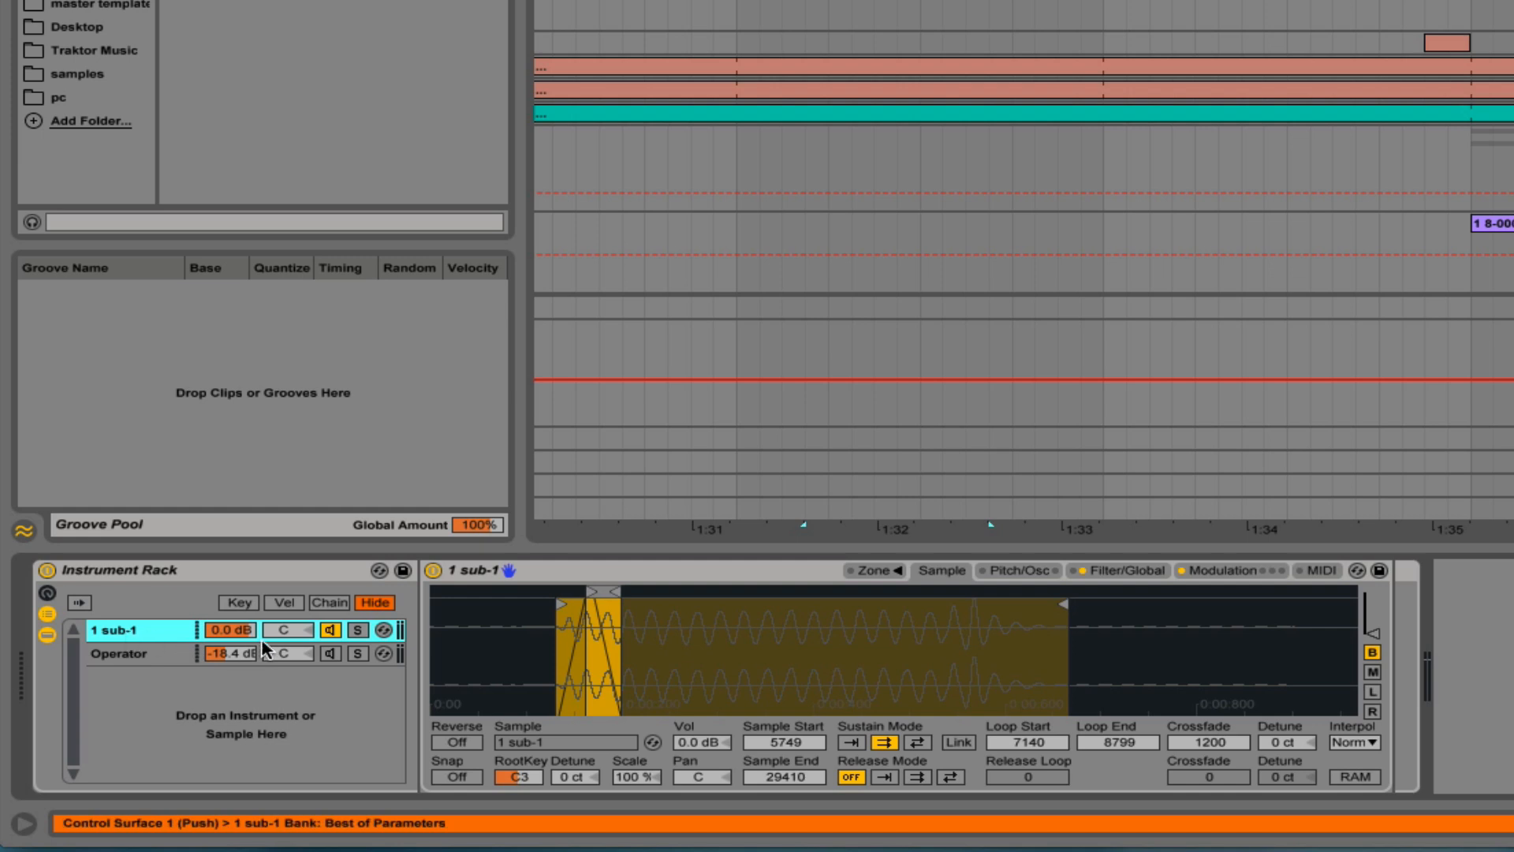
drag(518, 778, 518, 824)
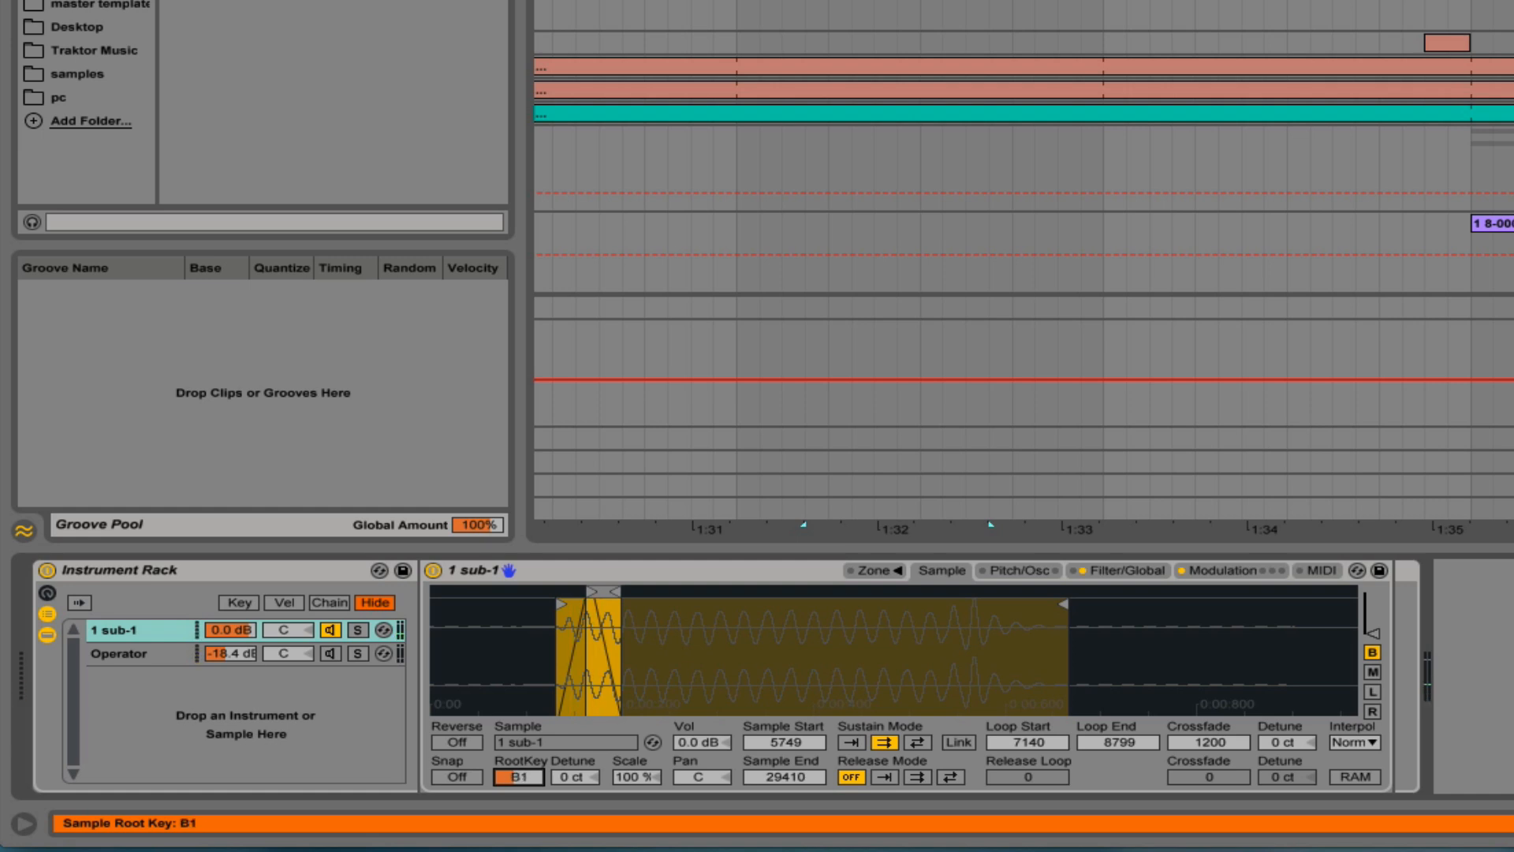
drag(518, 824, 518, 827)
click(332, 665)
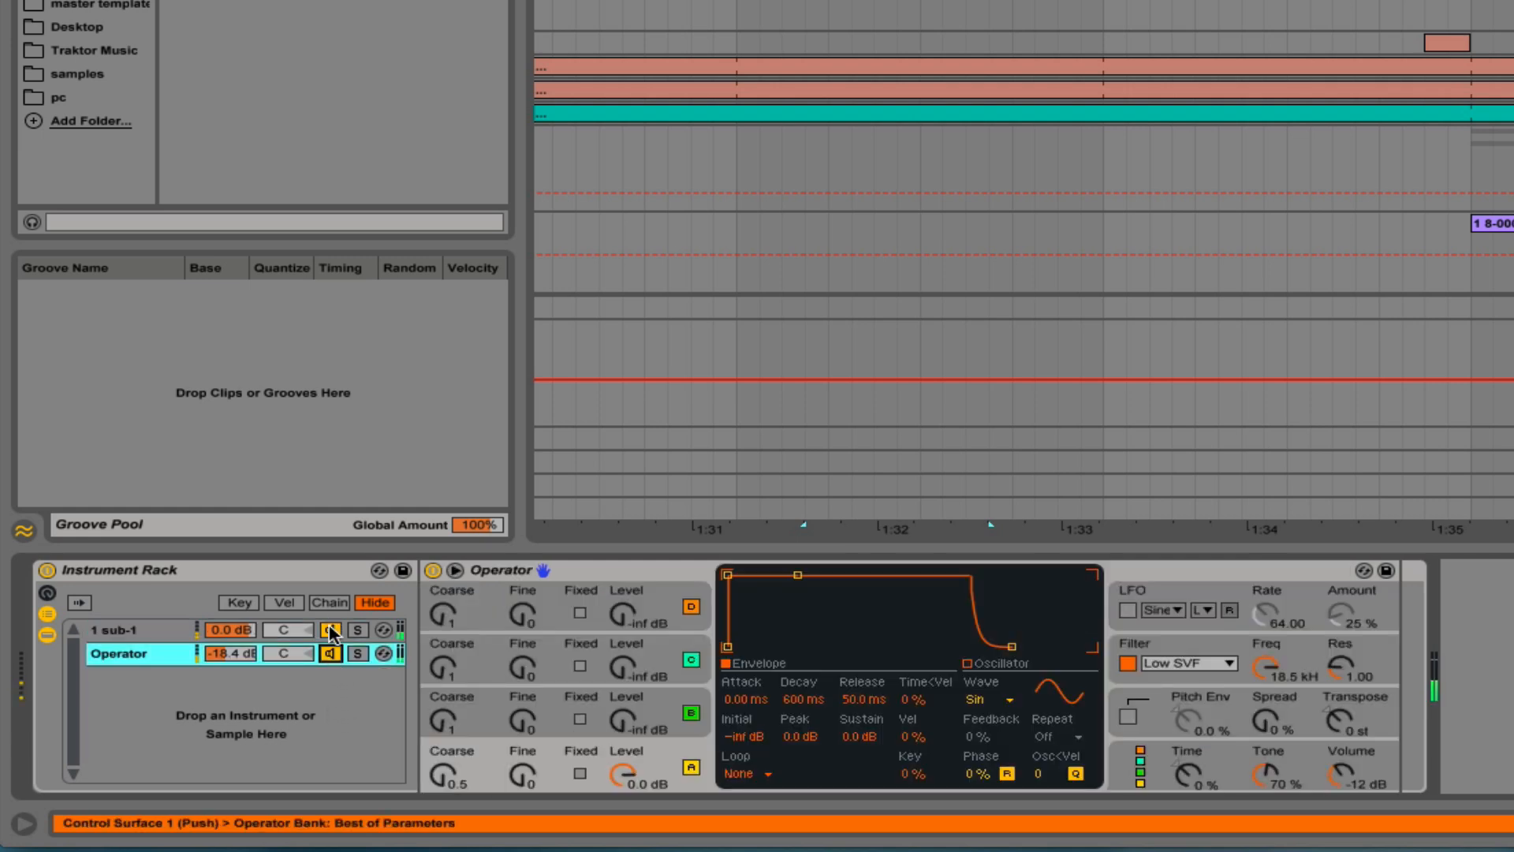
click(332, 631)
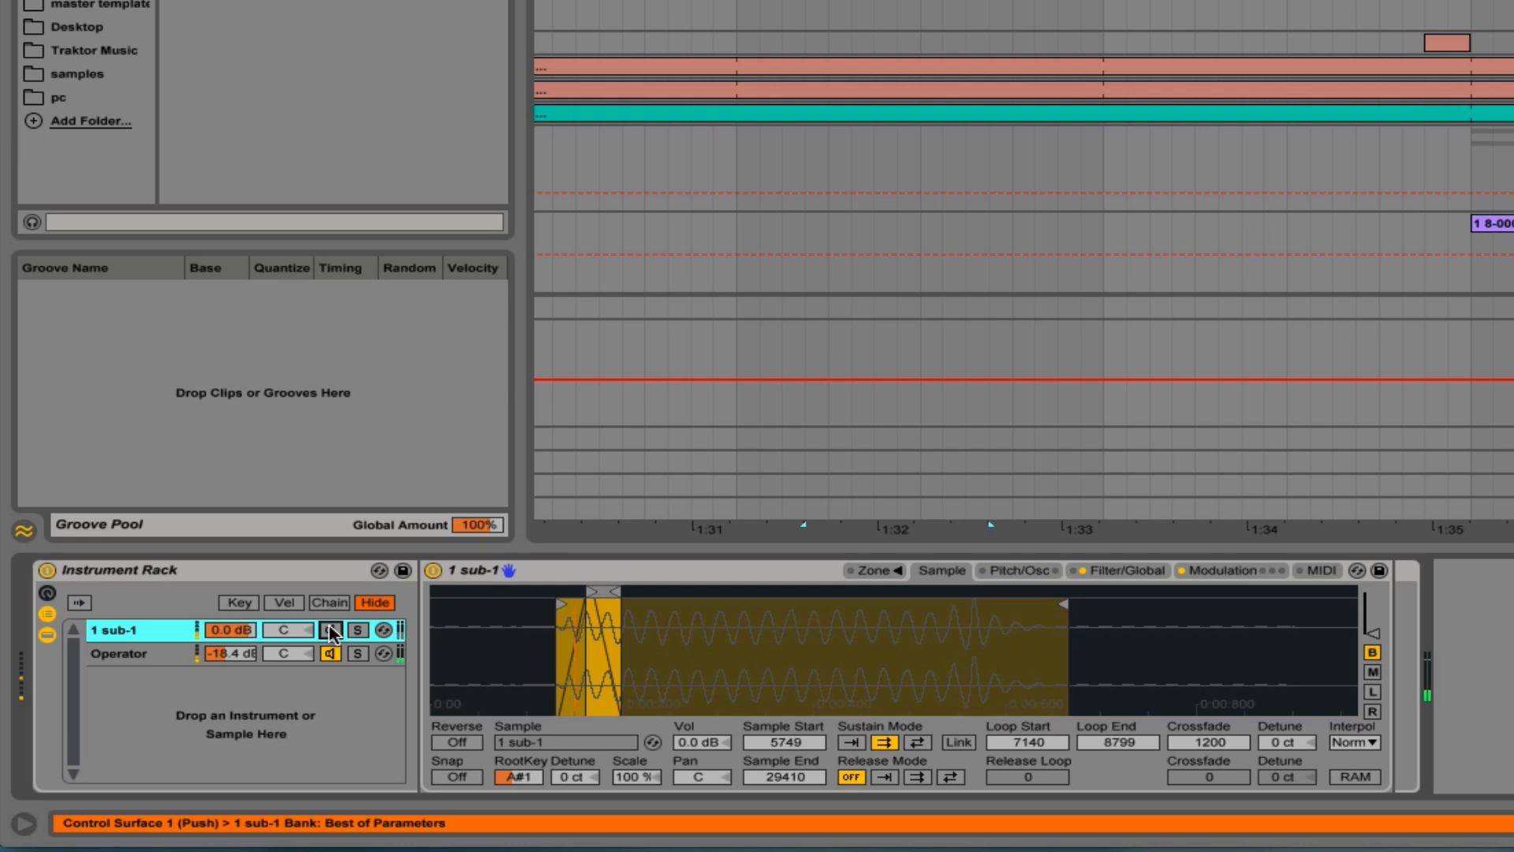
click(330, 631)
click(332, 654)
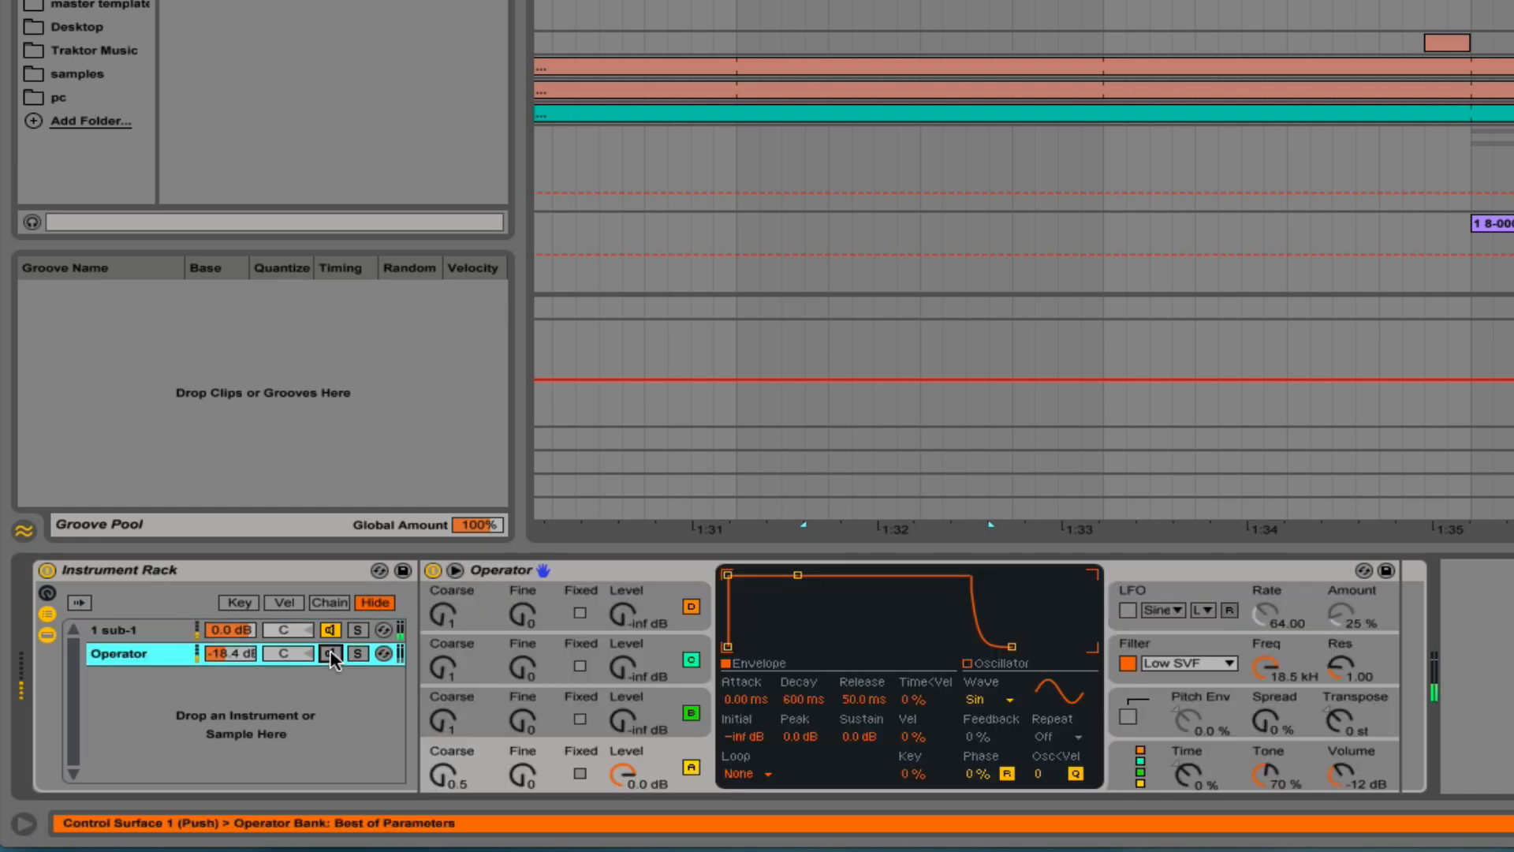
Set the 1 sub-1 sample's root key to A1, reactivate Operator and mute the sample chain to compare pitch
click(173, 631)
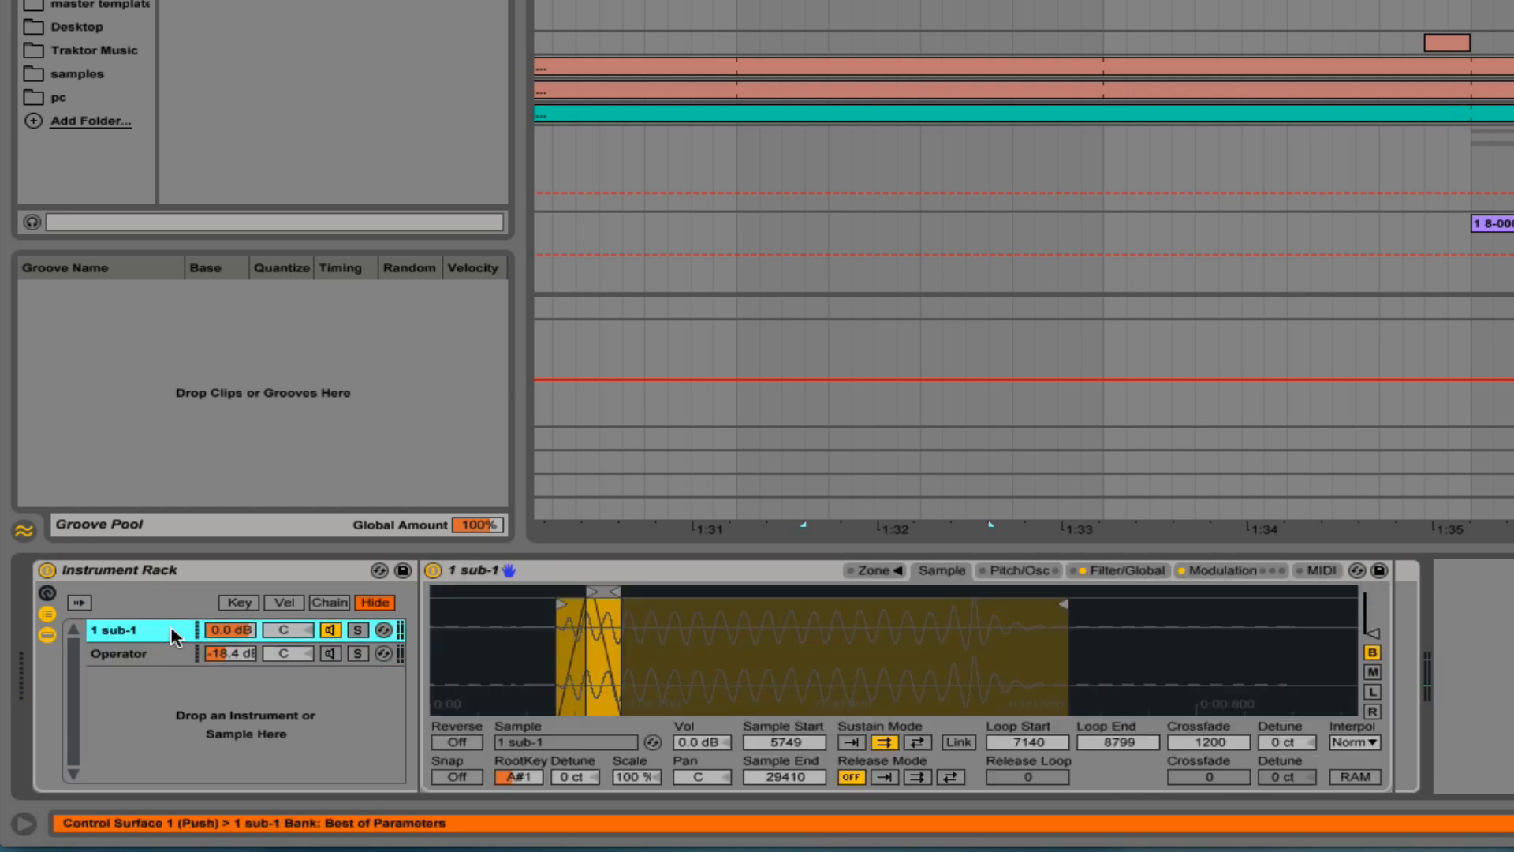
click(522, 777)
key(Up)
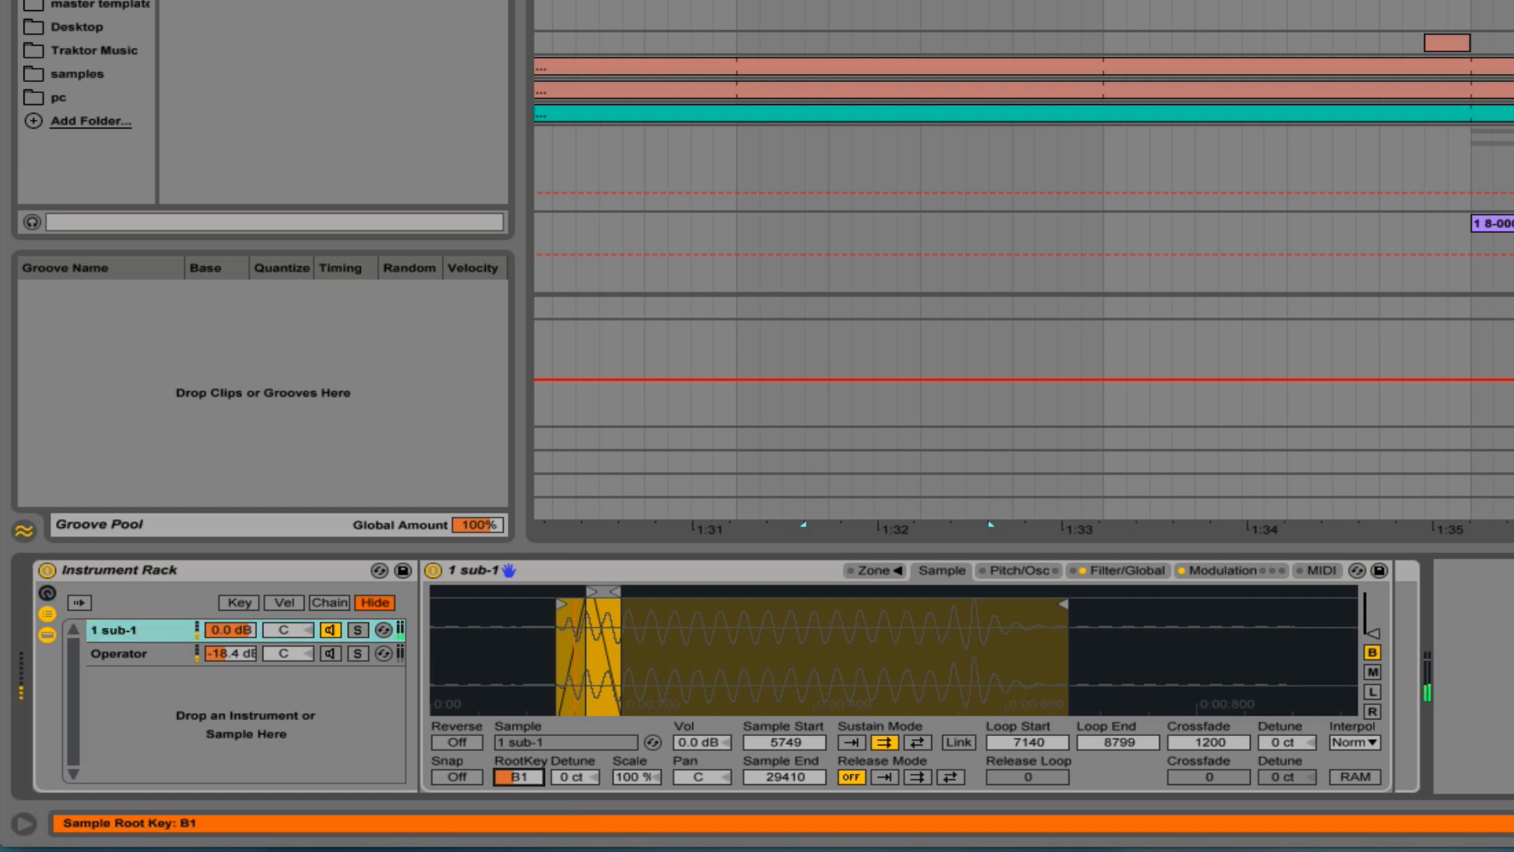
key(Up)
key(Down)
click(329, 657)
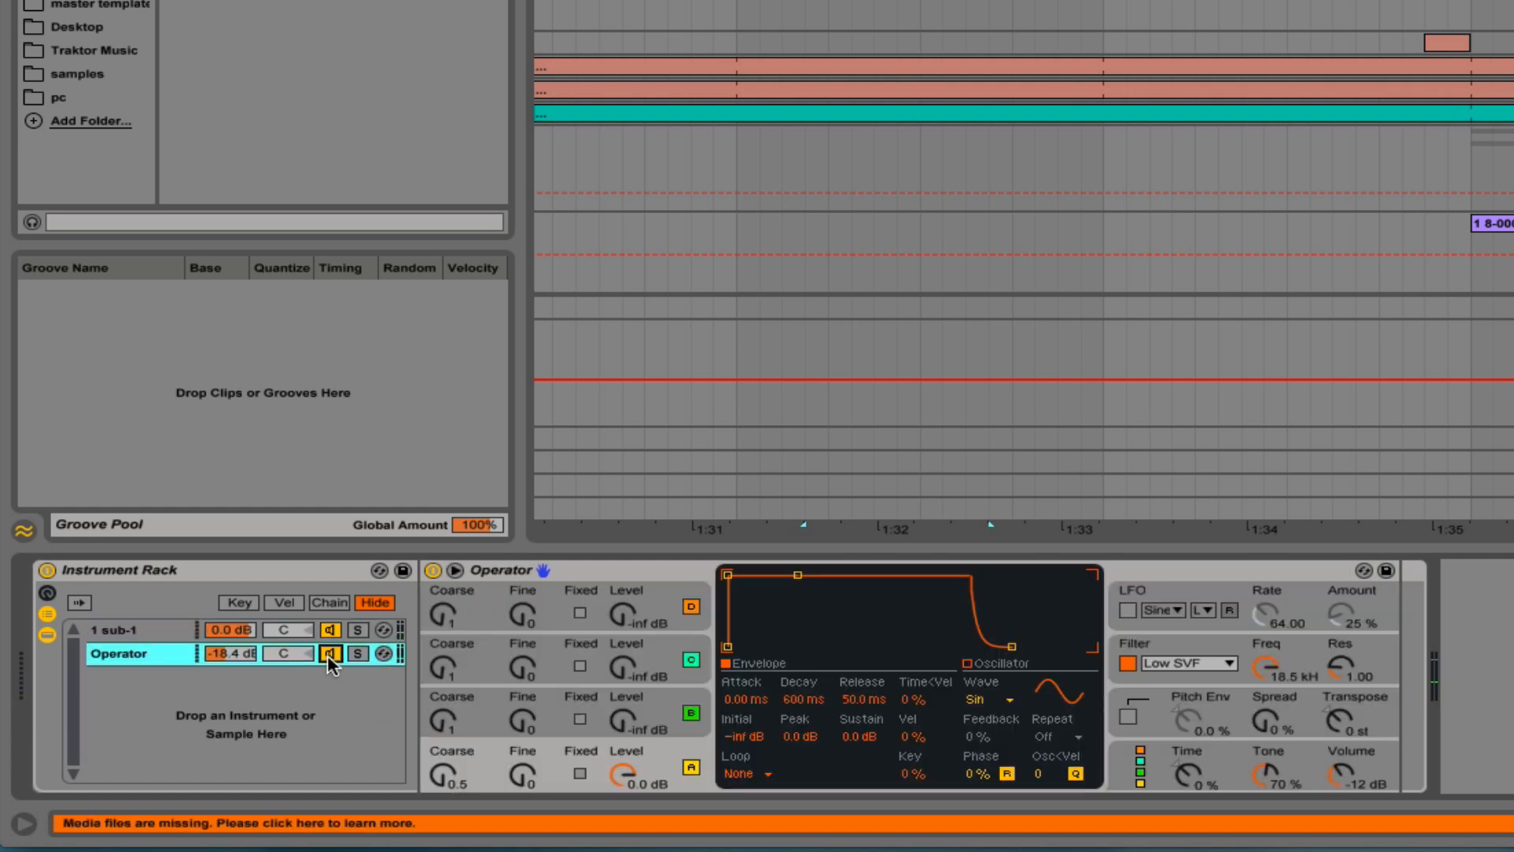
click(330, 631)
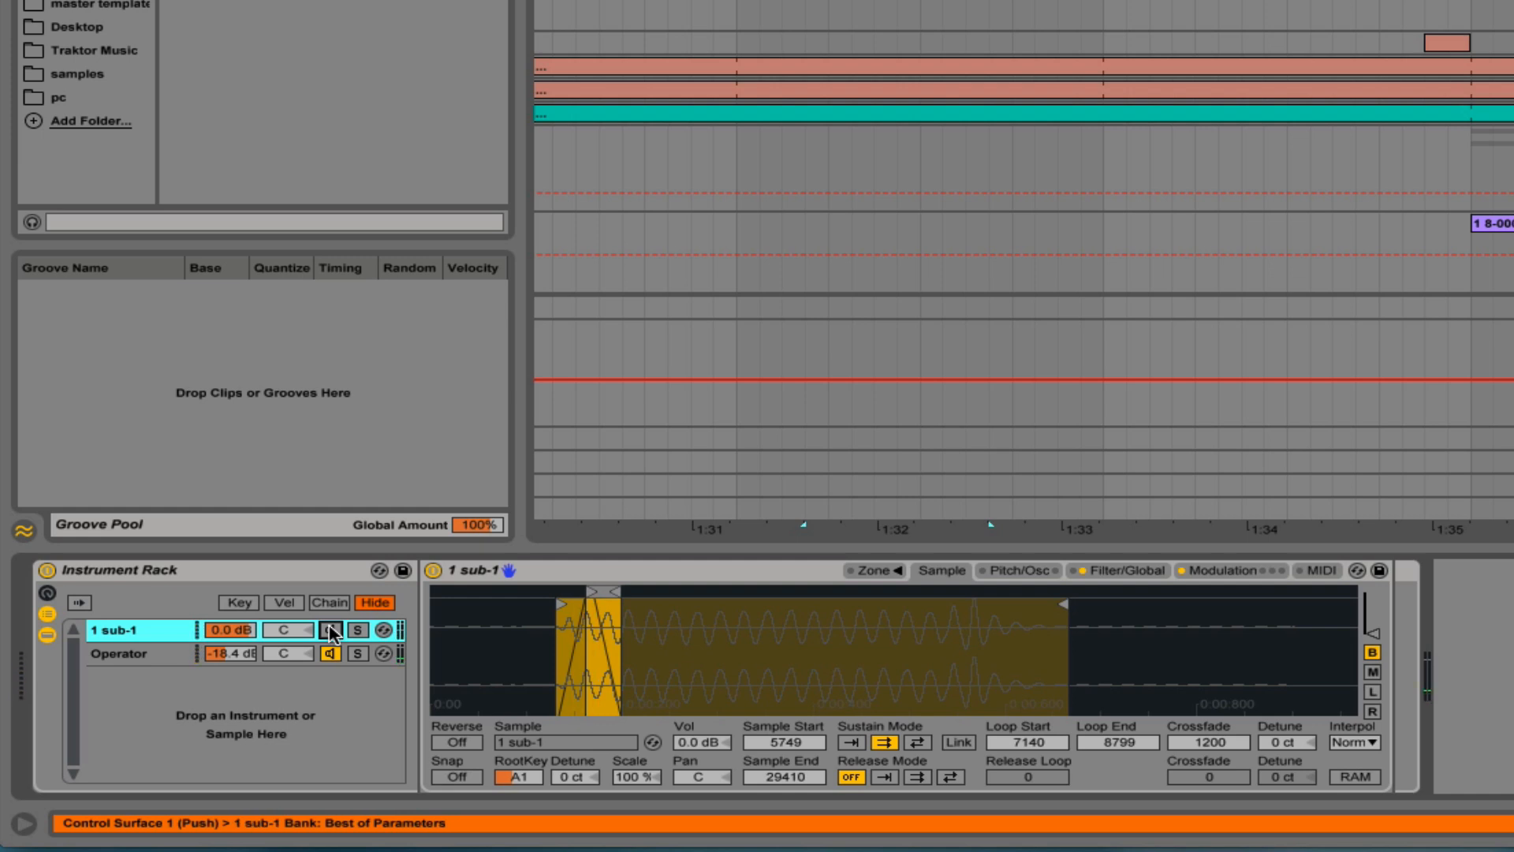
Reactivate the sample chain, detune its sample by +37 ct against Operator, and leave the Operator chain deactivated
click(330, 630)
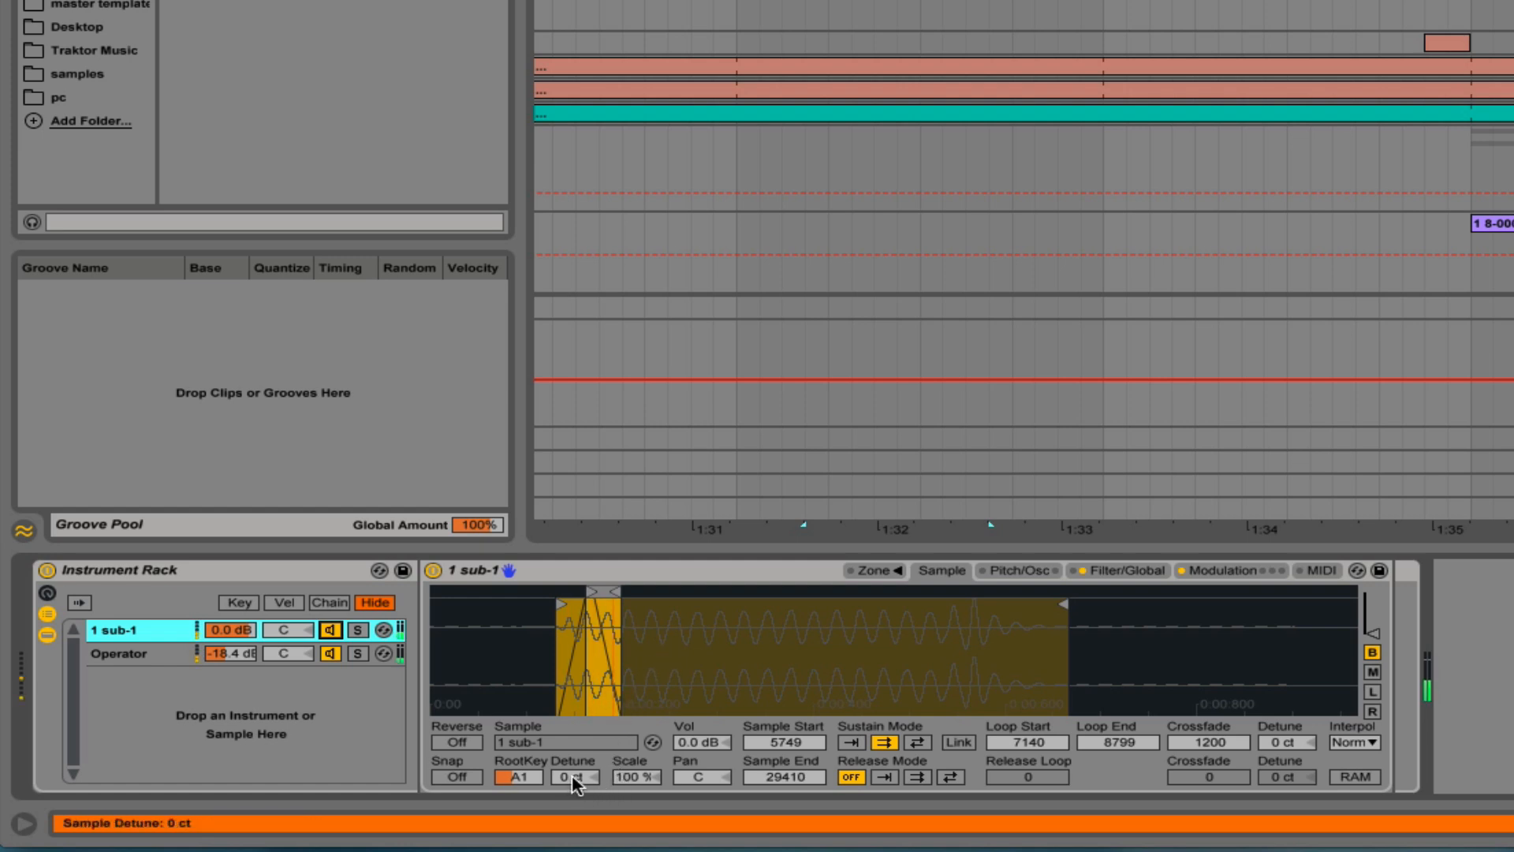
drag(574, 781, 574, 754)
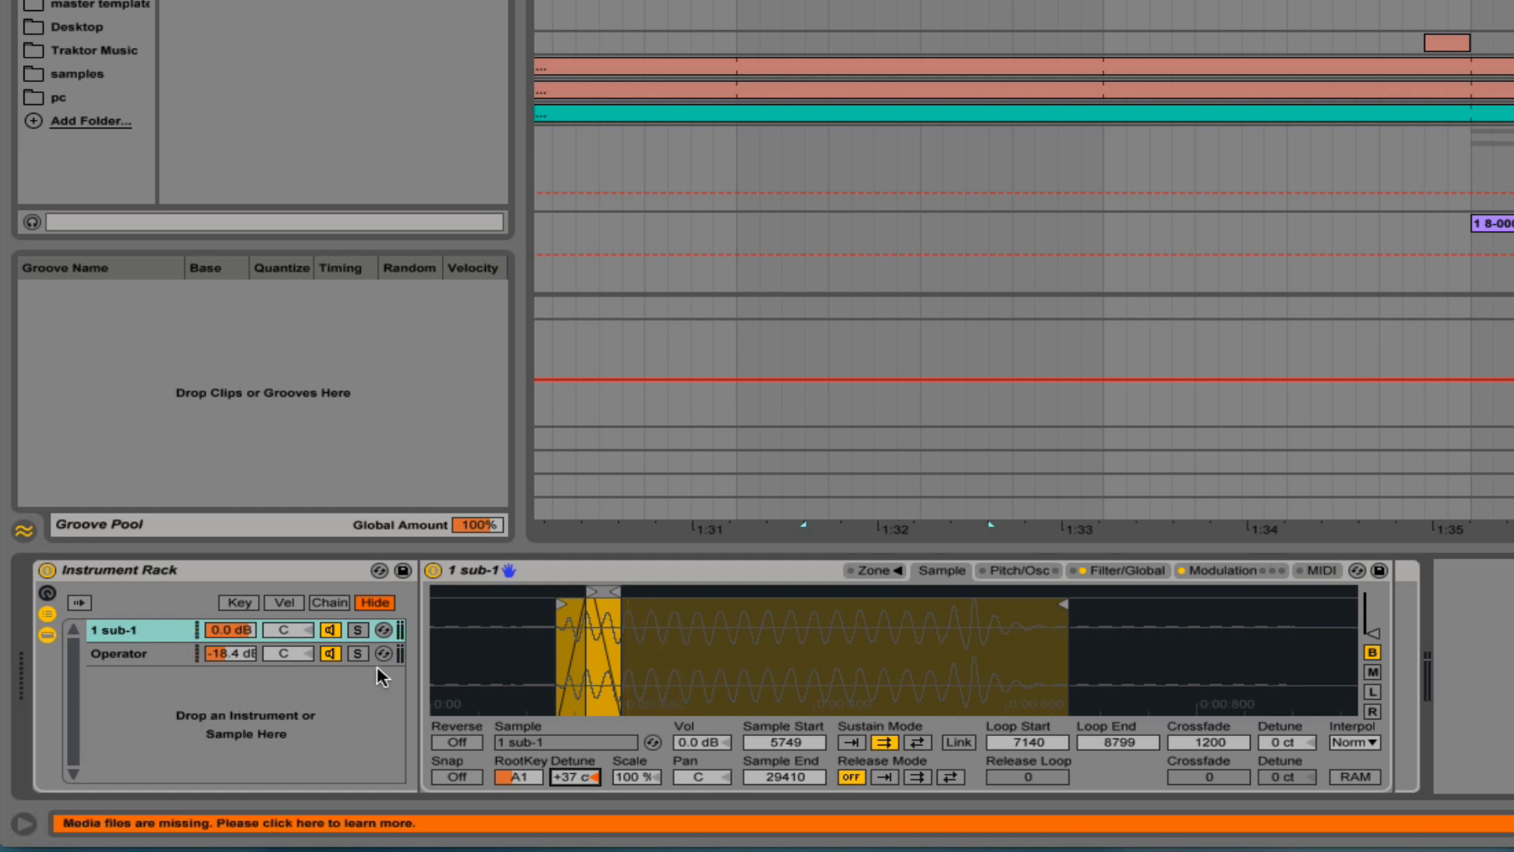
click(120, 656)
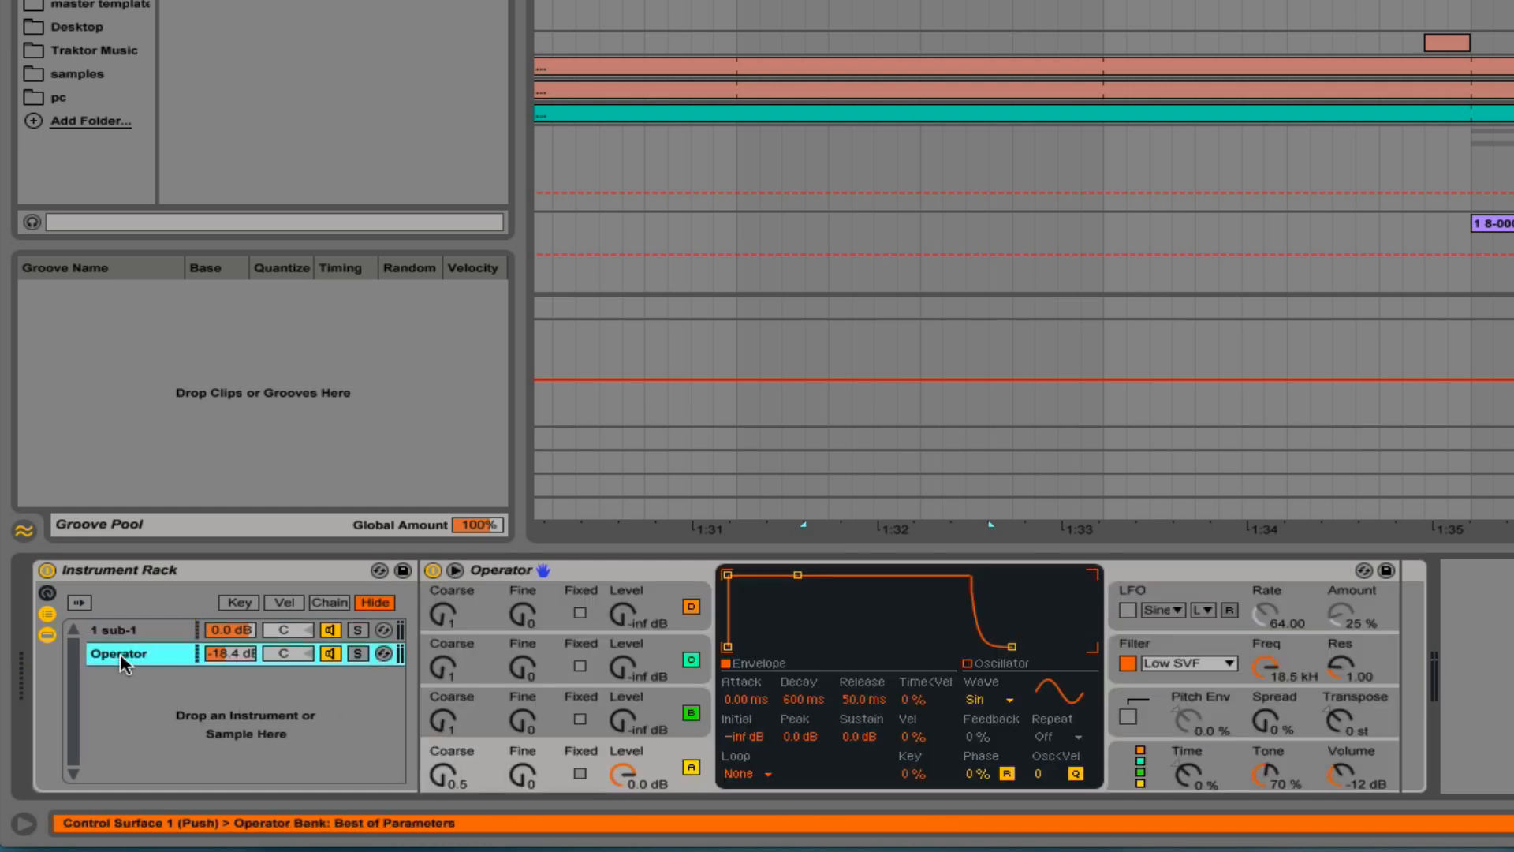
click(134, 630)
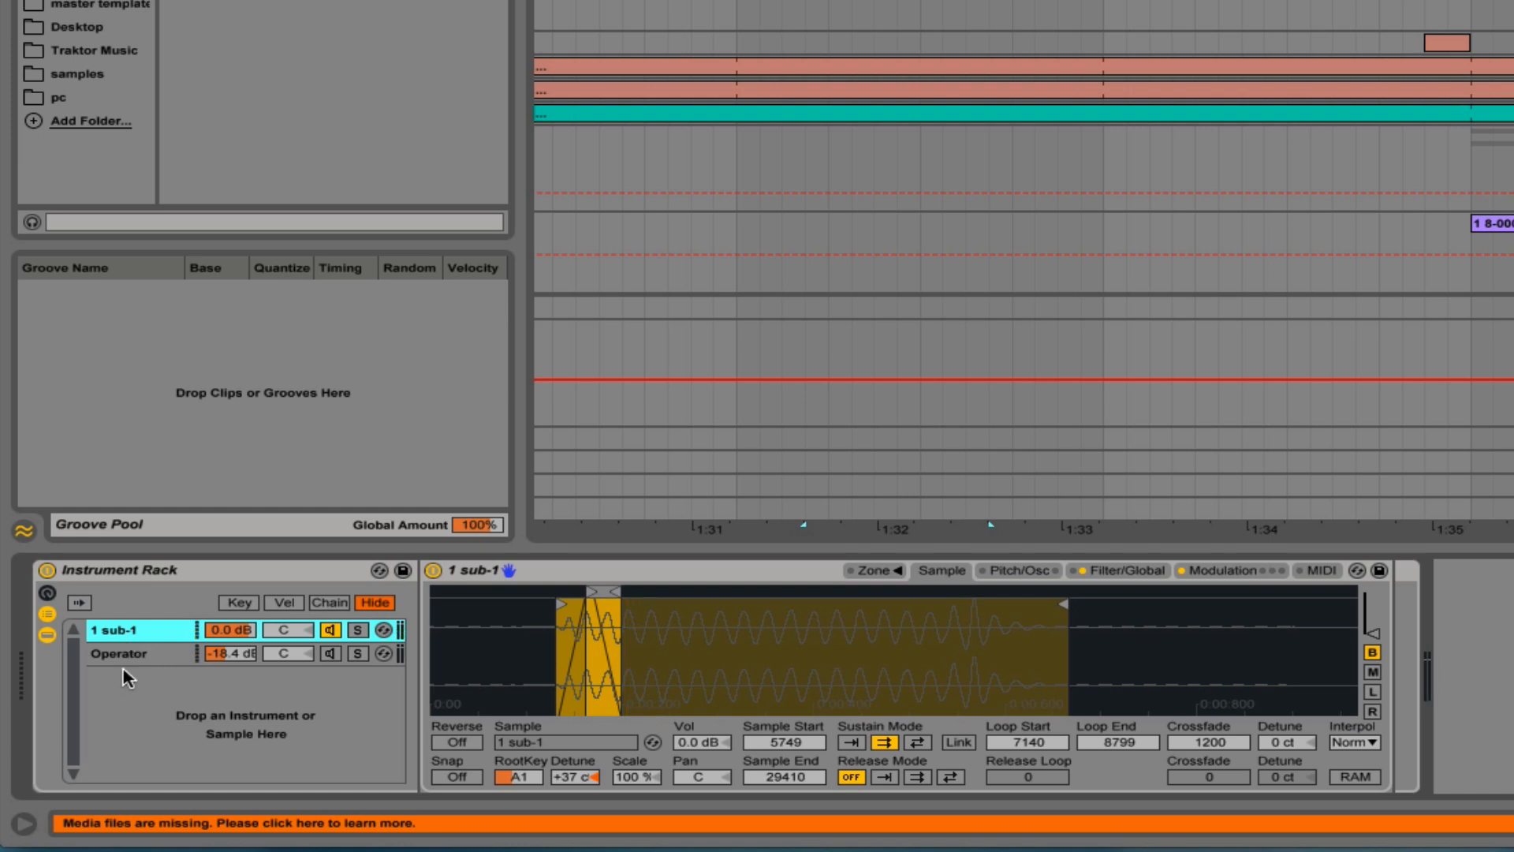
click(125, 654)
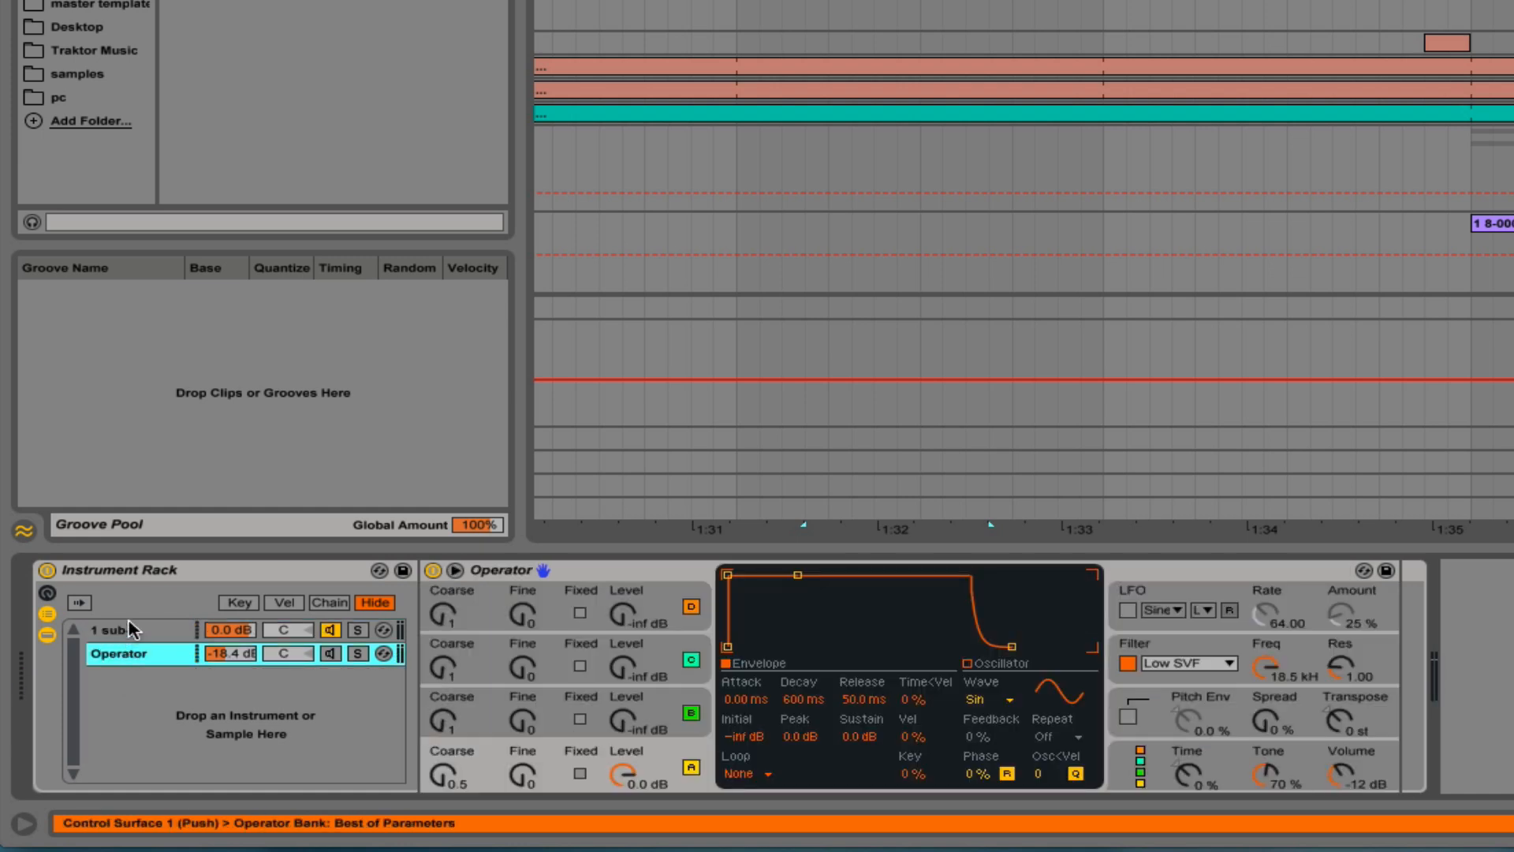
click(131, 630)
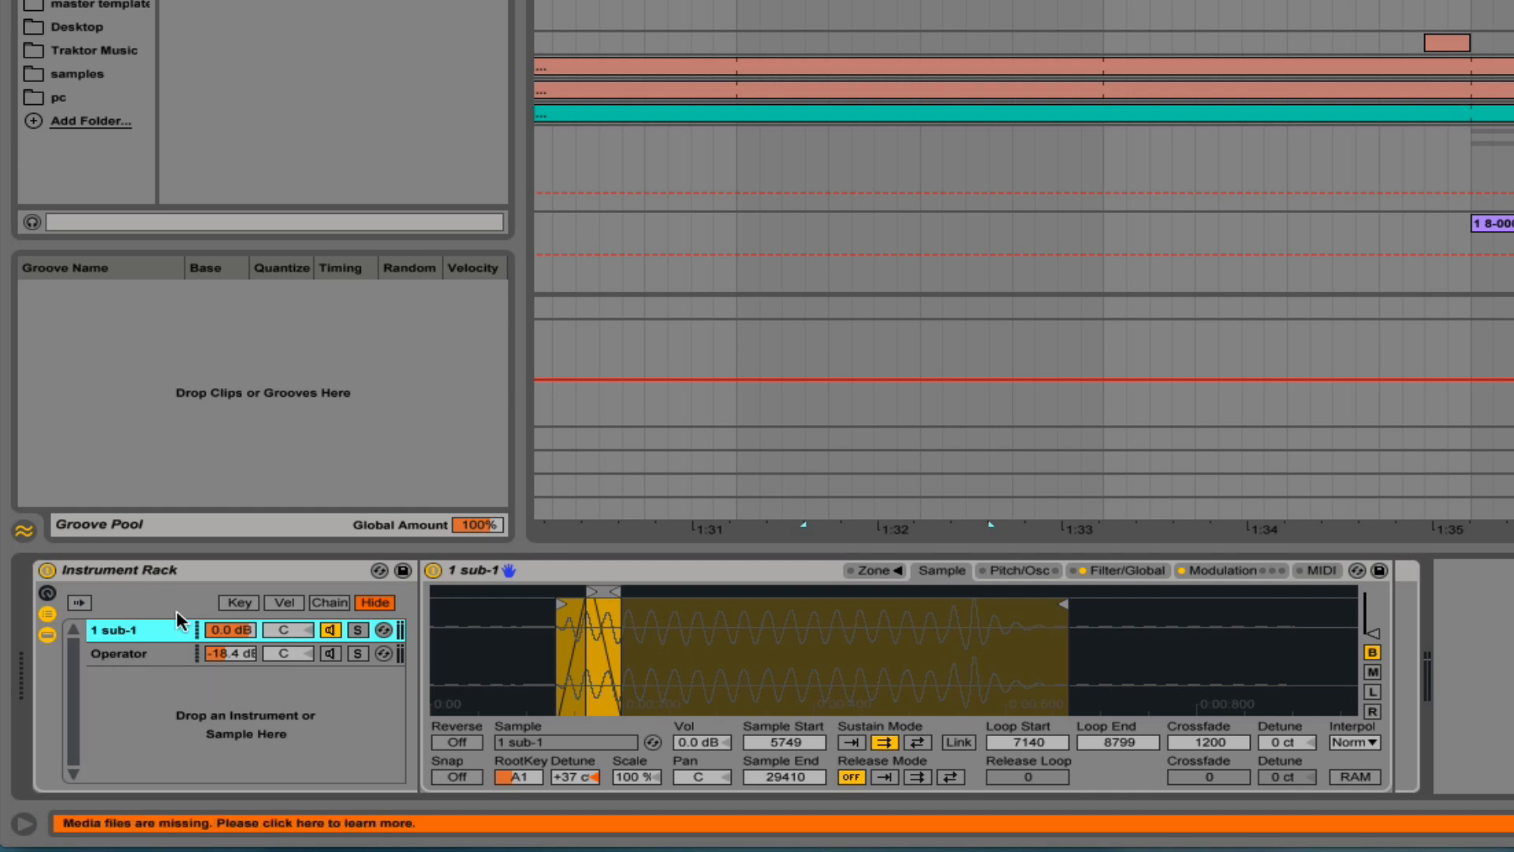
Add EQ Eight after the Sampler inside the 1 sub-1 chain and set its frequency to 90.1 Hz
double_click(151, 631)
double_click(151, 631)
click(79, 1)
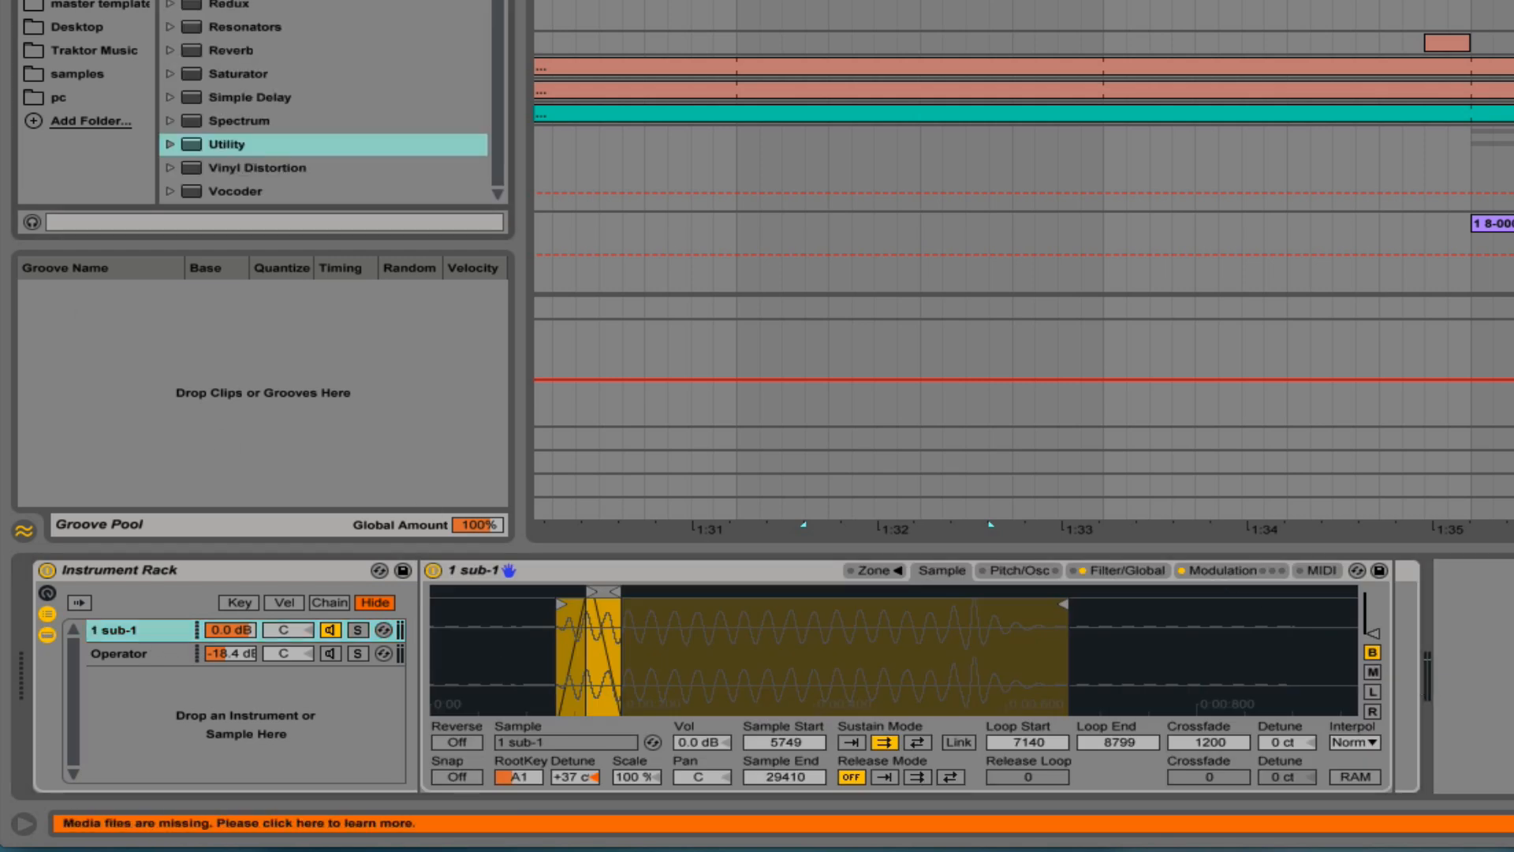
click(237, 2)
drag(237, 1, 1424, 654)
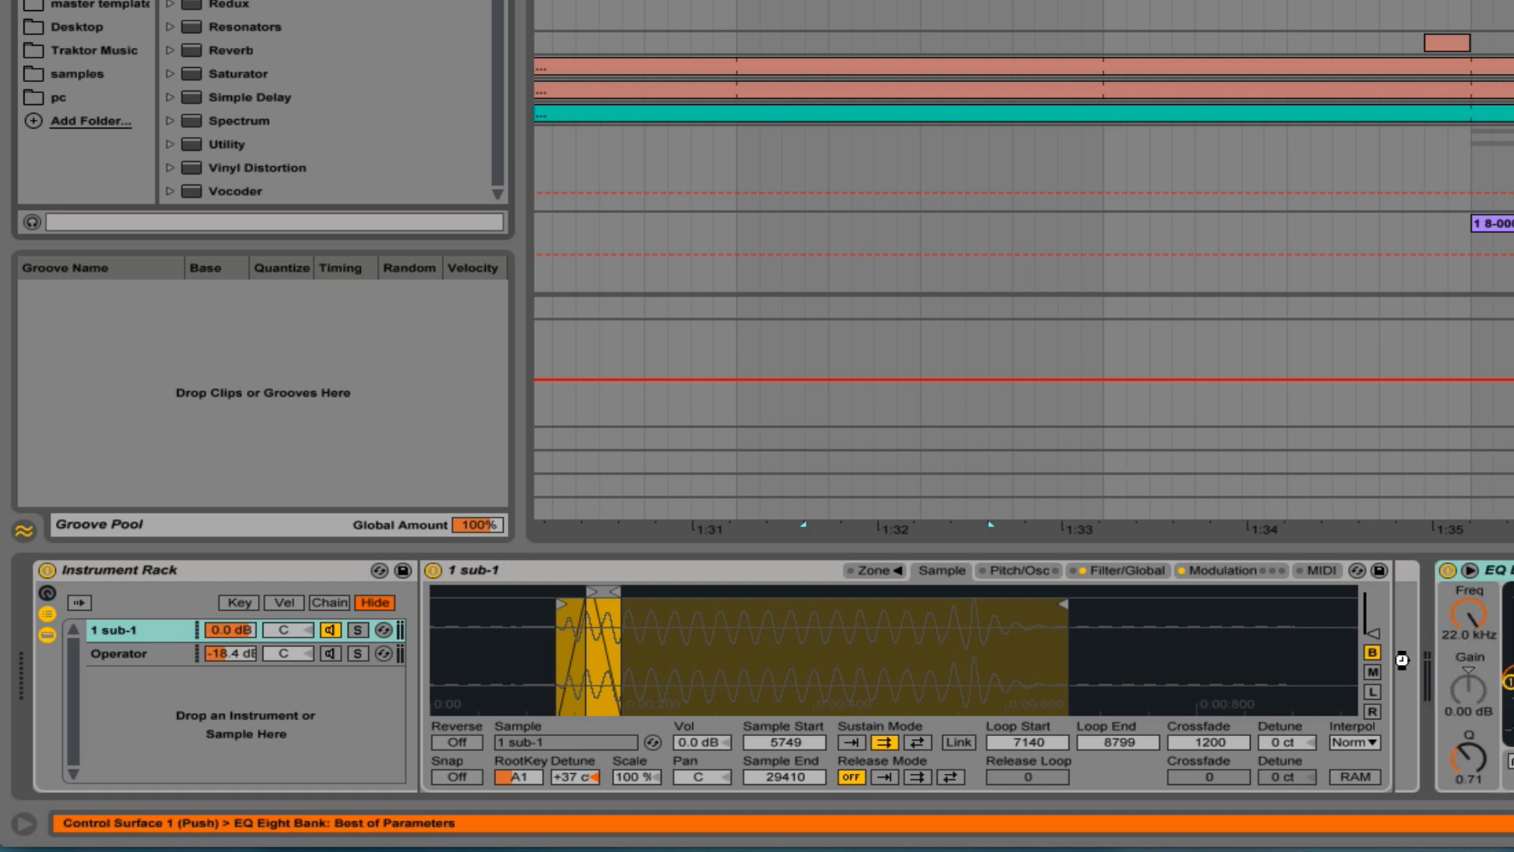
drag(1508, 570, 1384, 605)
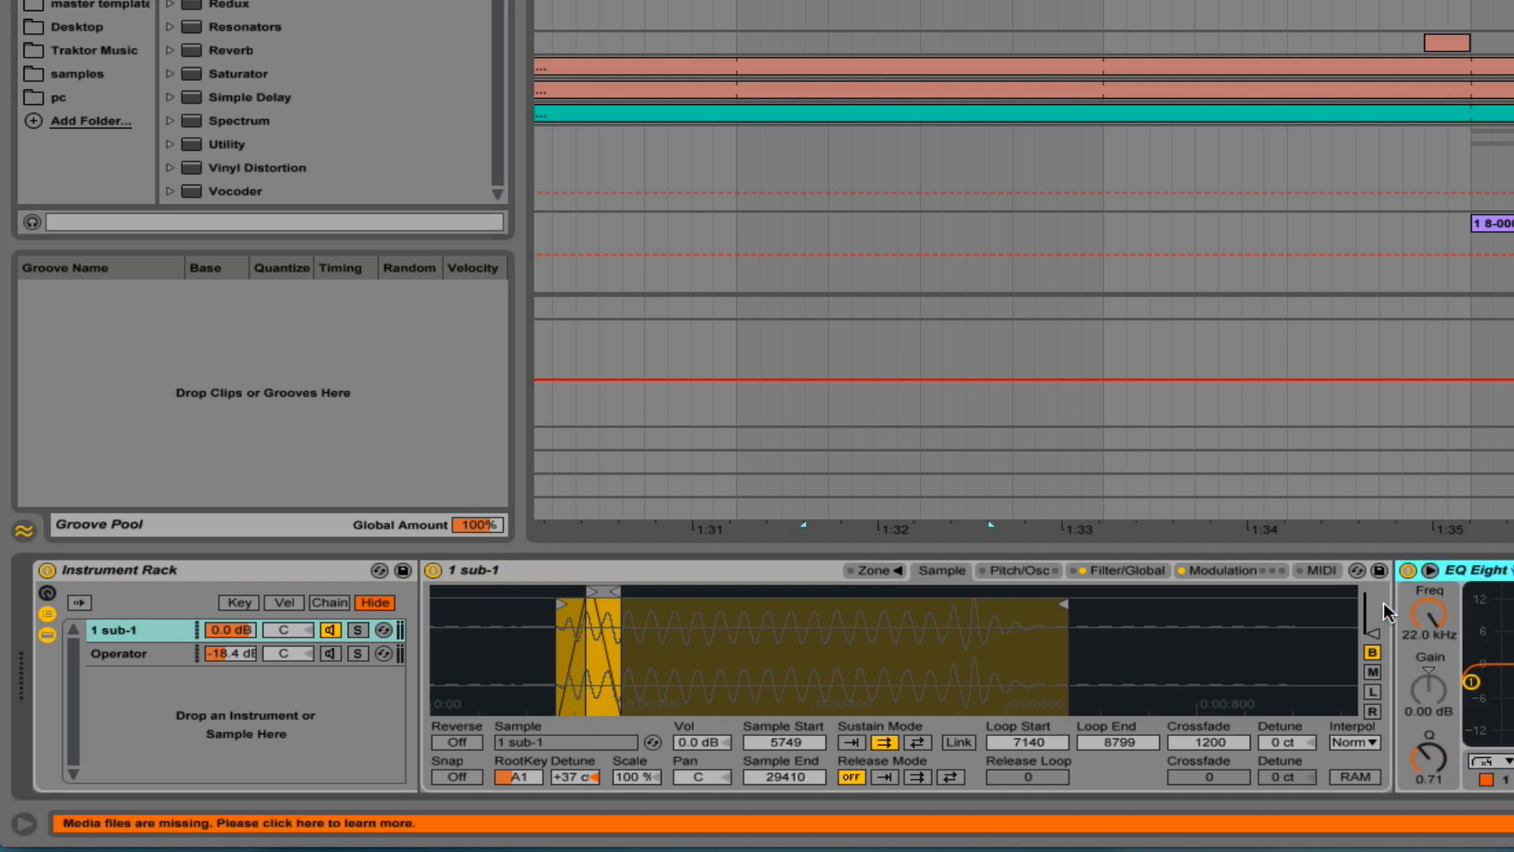
drag(1424, 612, 1424, 590)
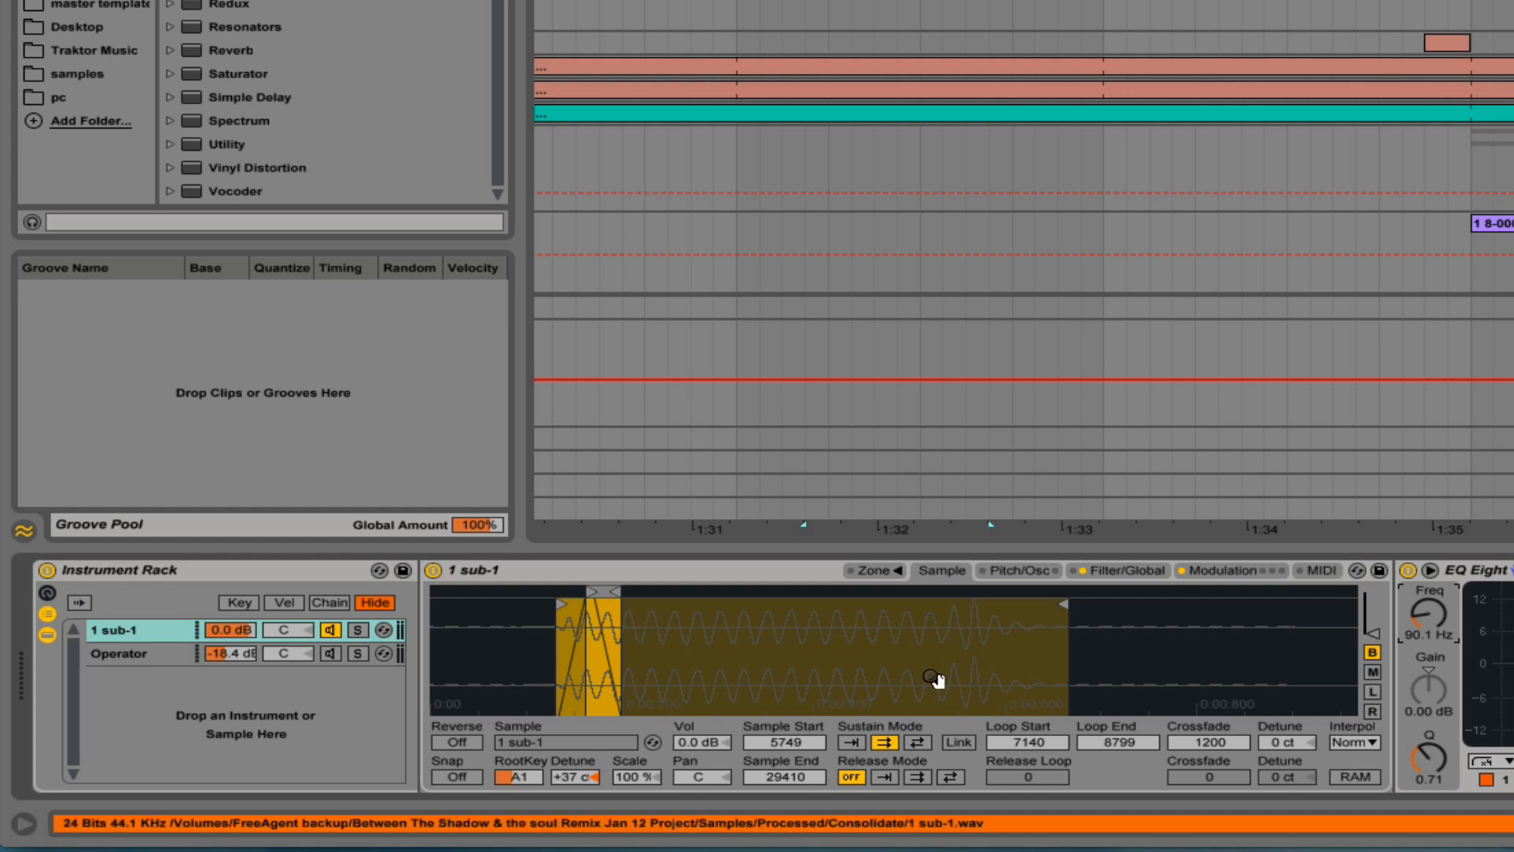
Activate the Operator chain, deactivate the sample chain and set Operator's transpose to -12 st
click(330, 654)
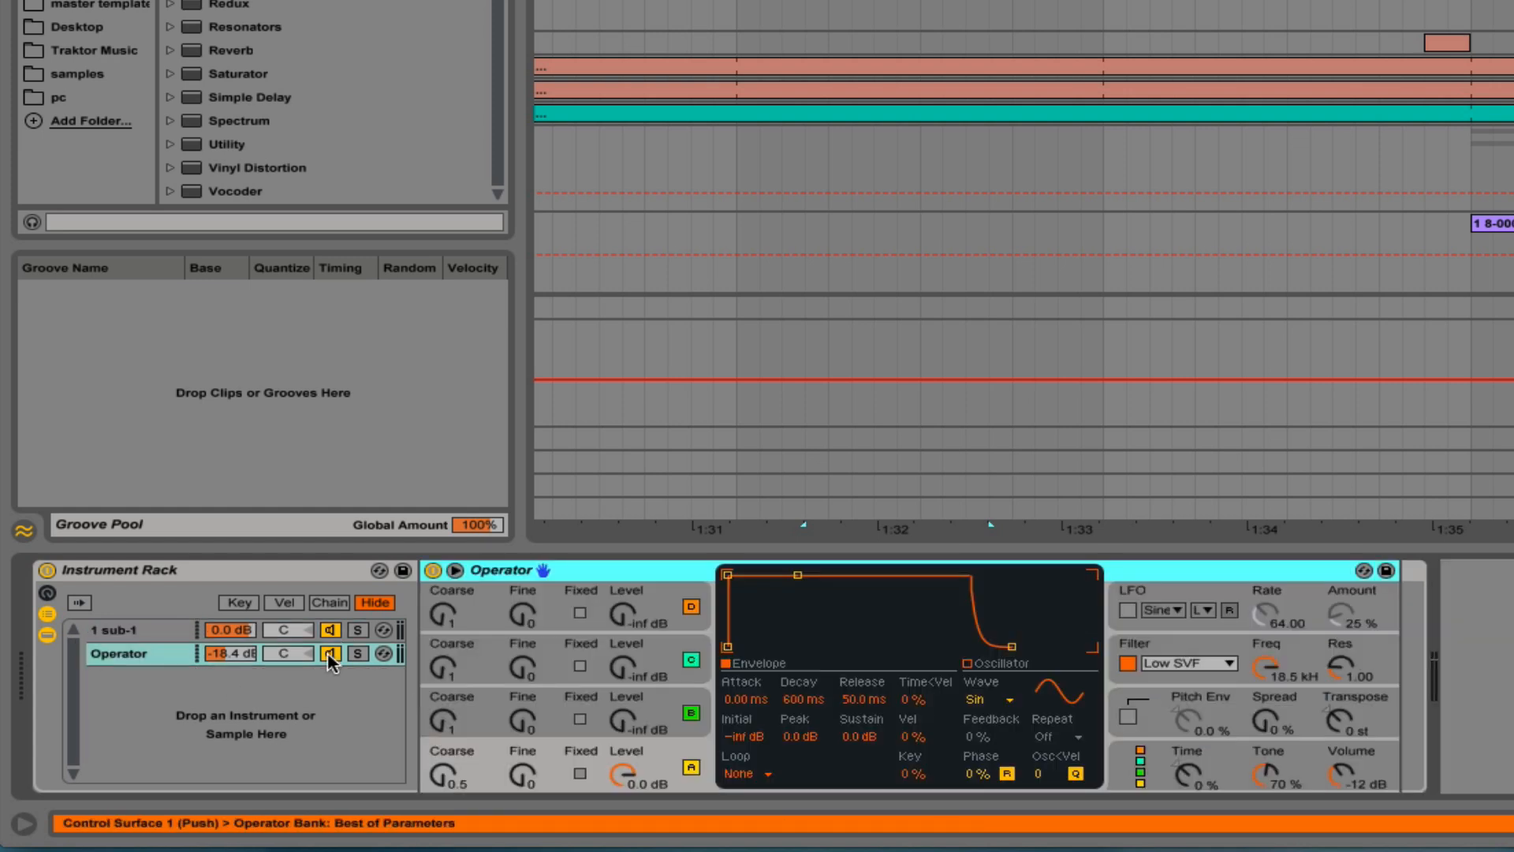
click(330, 629)
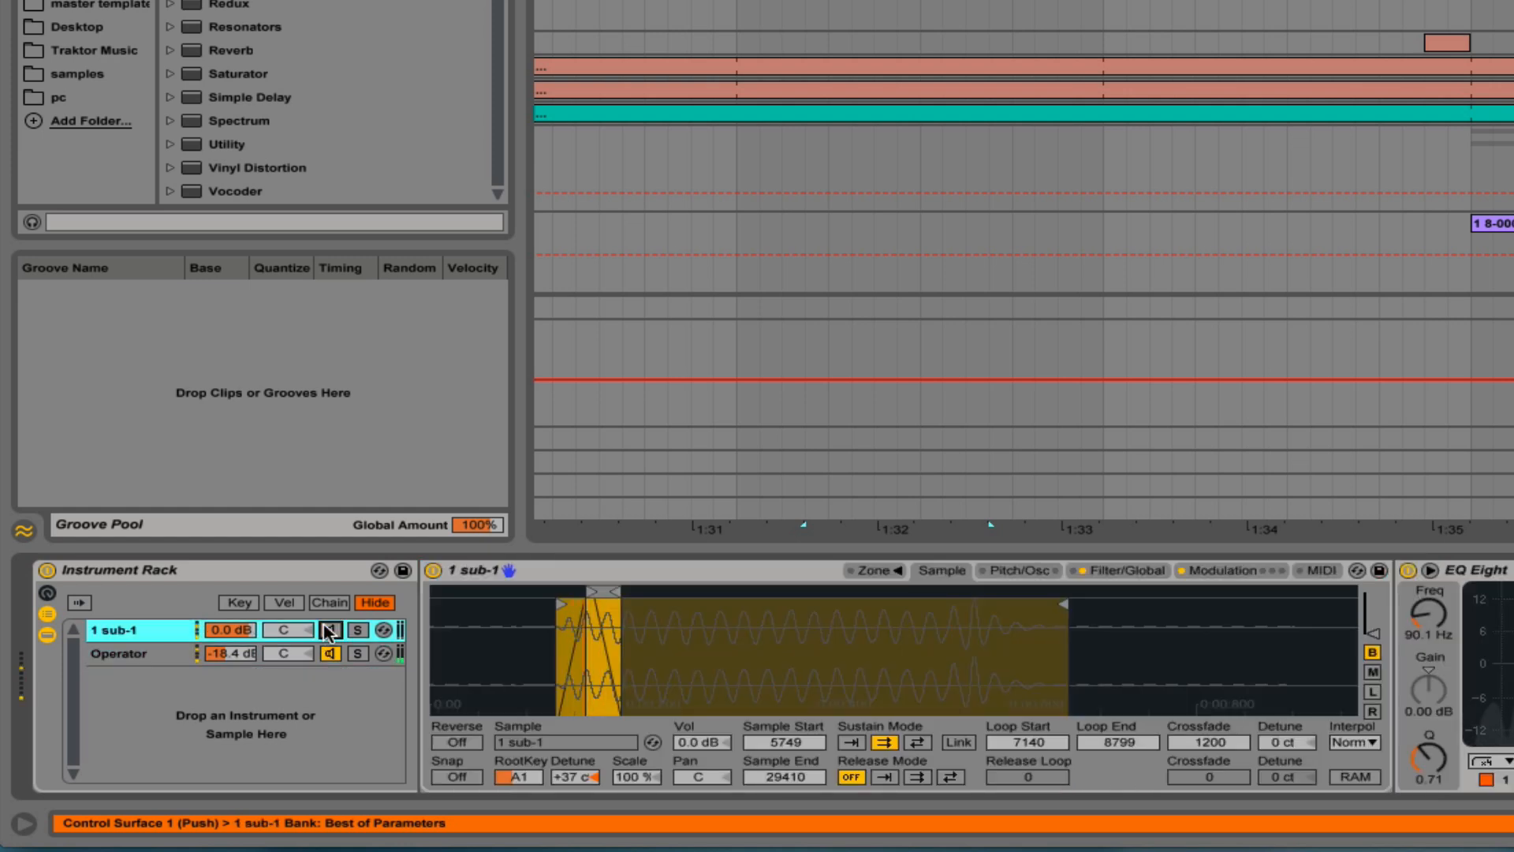
click(331, 653)
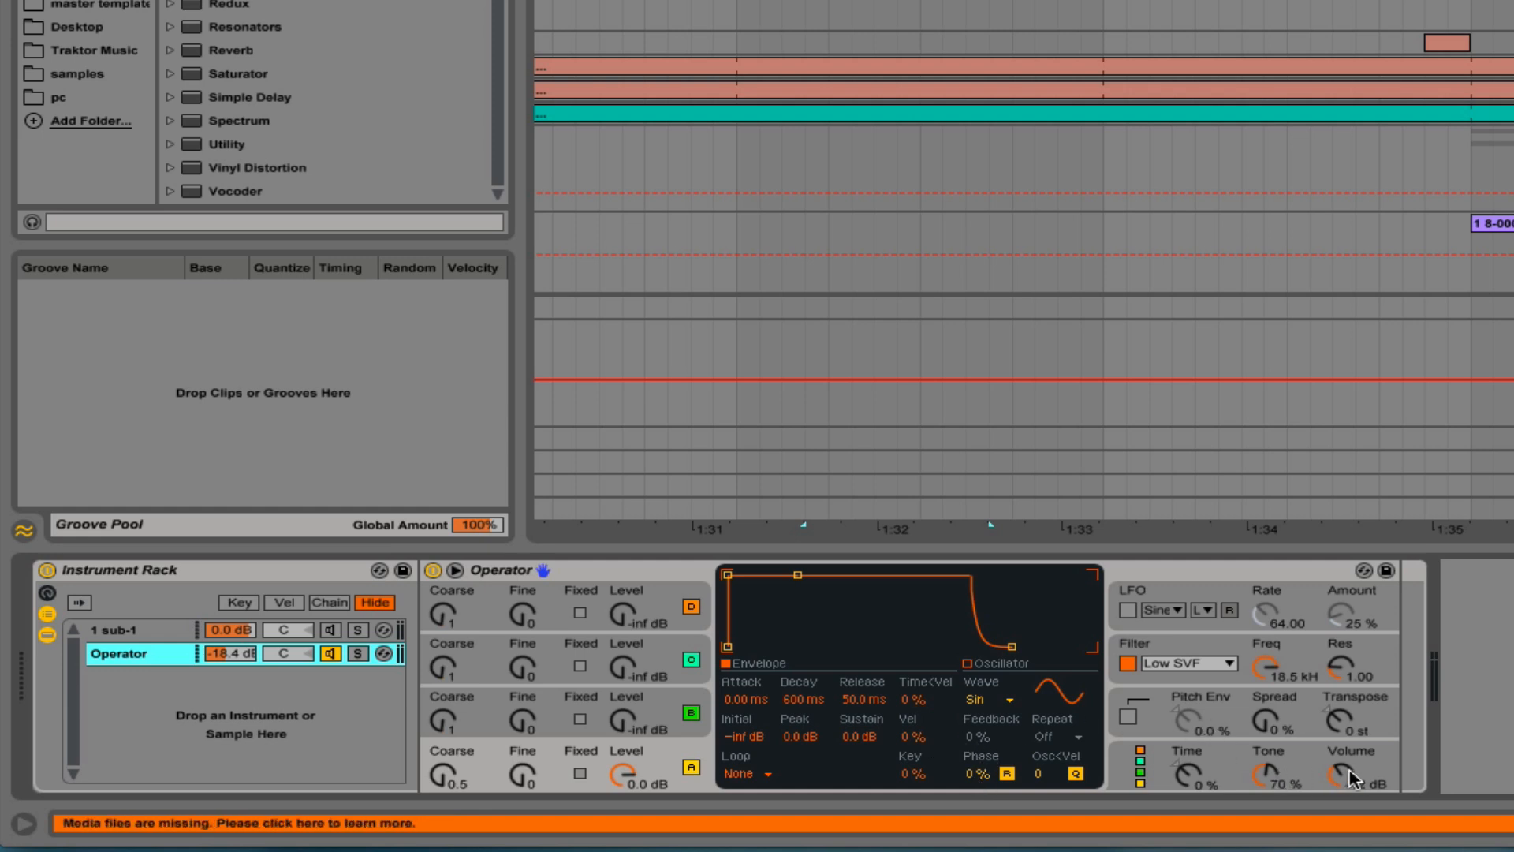
drag(1348, 722, 1348, 736)
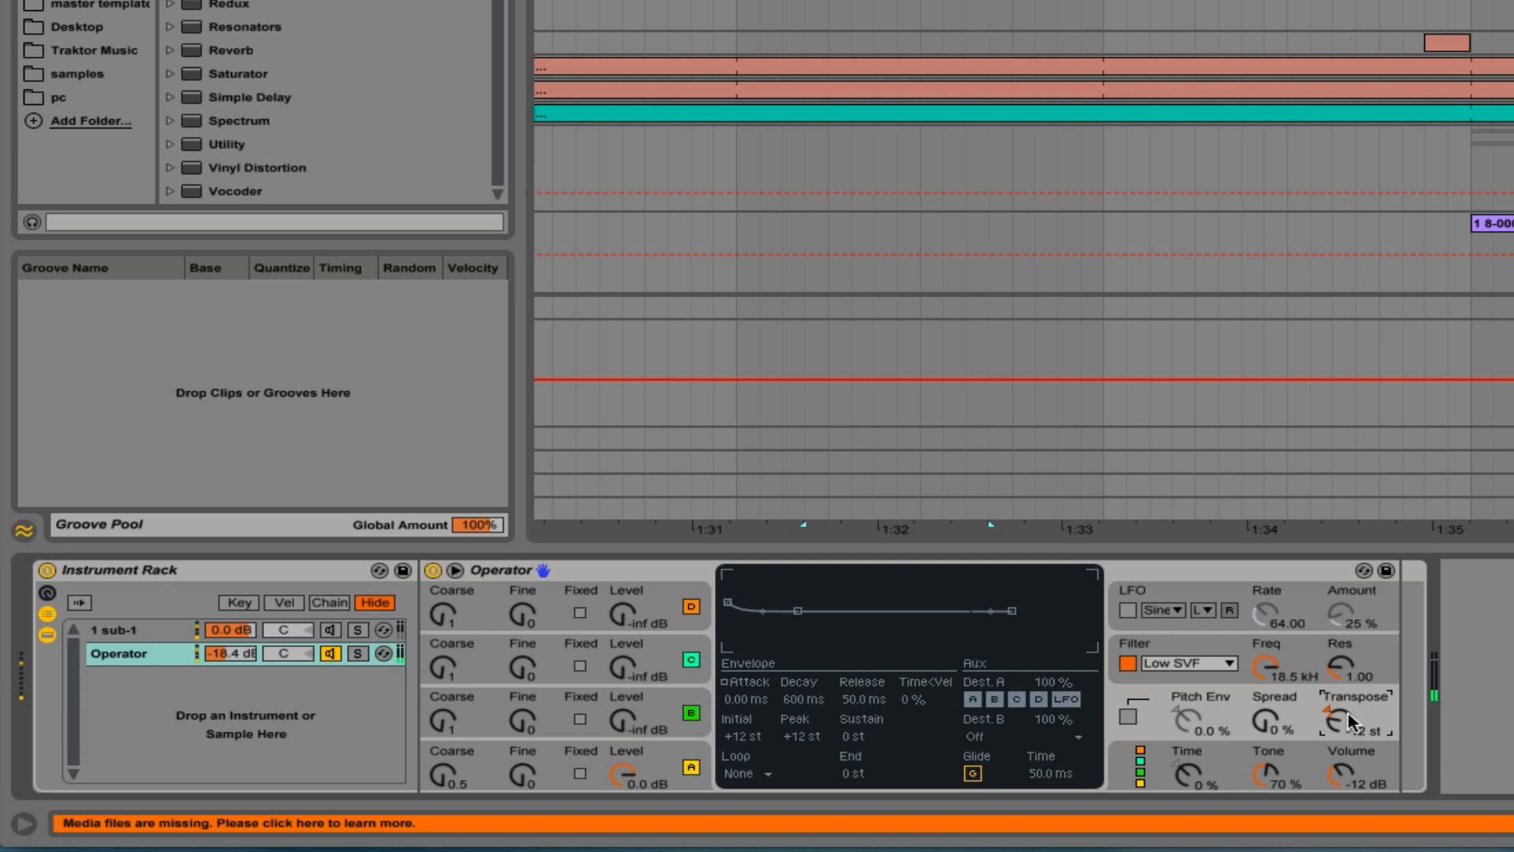
Reactivate the 1 sub-1 chain alongside Operator and raise the Operator chain's volume to -0.2 dB
click(328, 622)
click(331, 652)
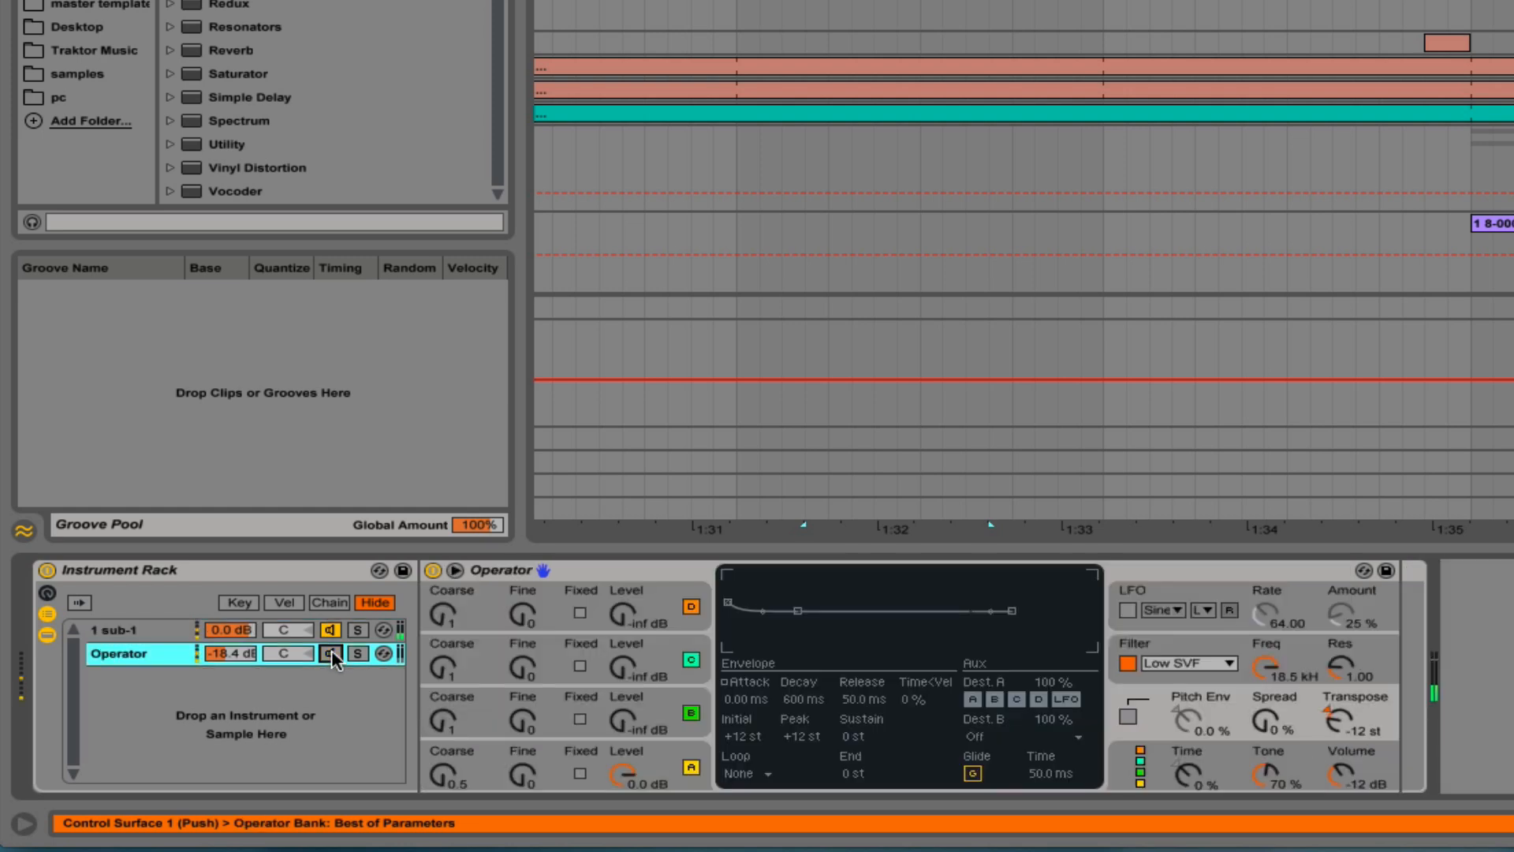
click(331, 653)
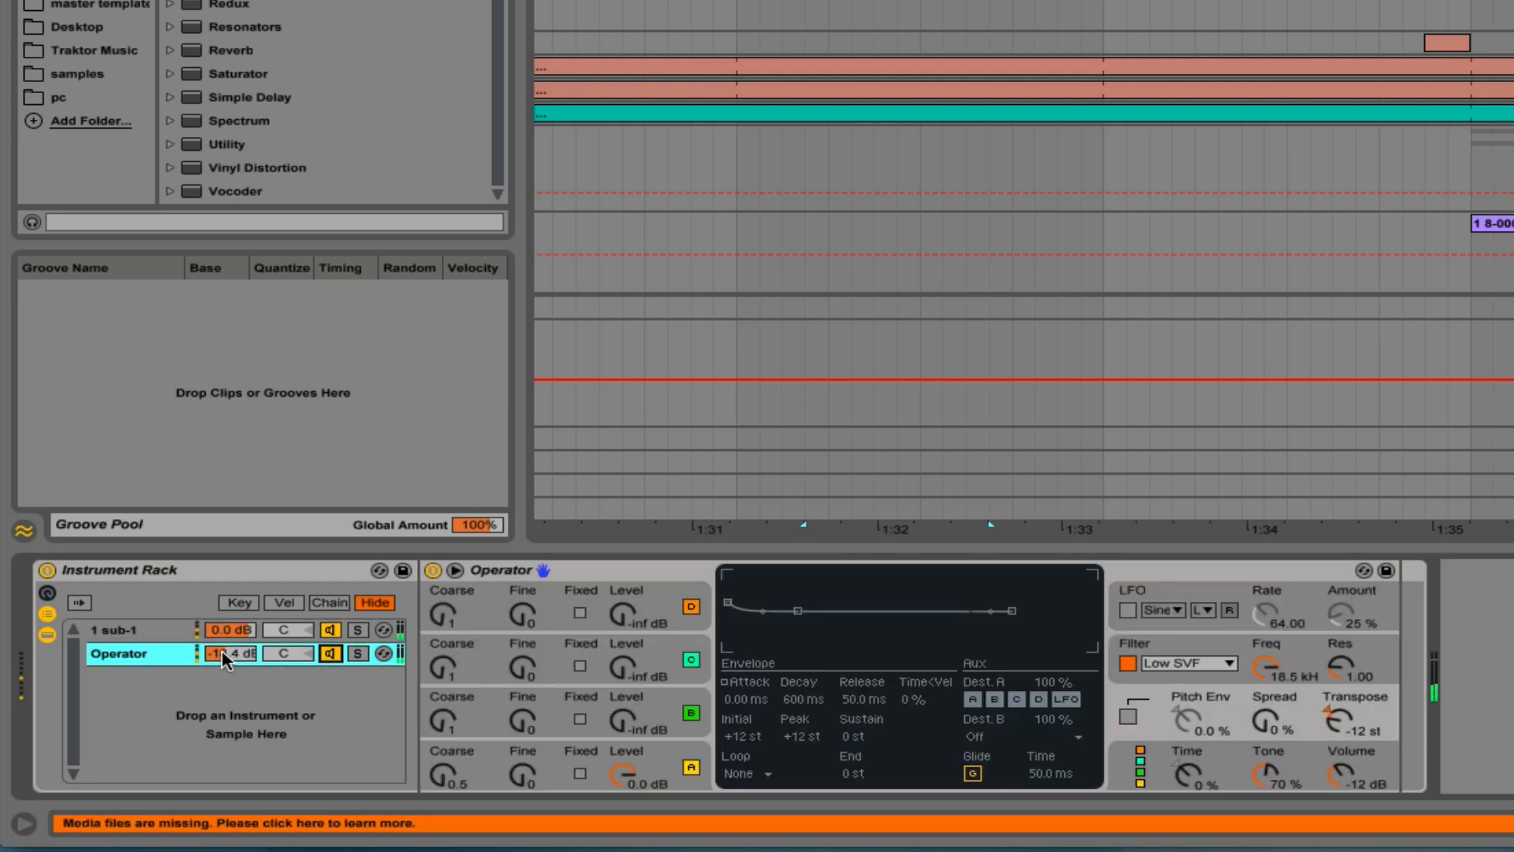
mouse_move(227, 657)
mouse_down()
mouse_move(230, 645)
mouse_move(227, 659)
mouse_up()
click(134, 631)
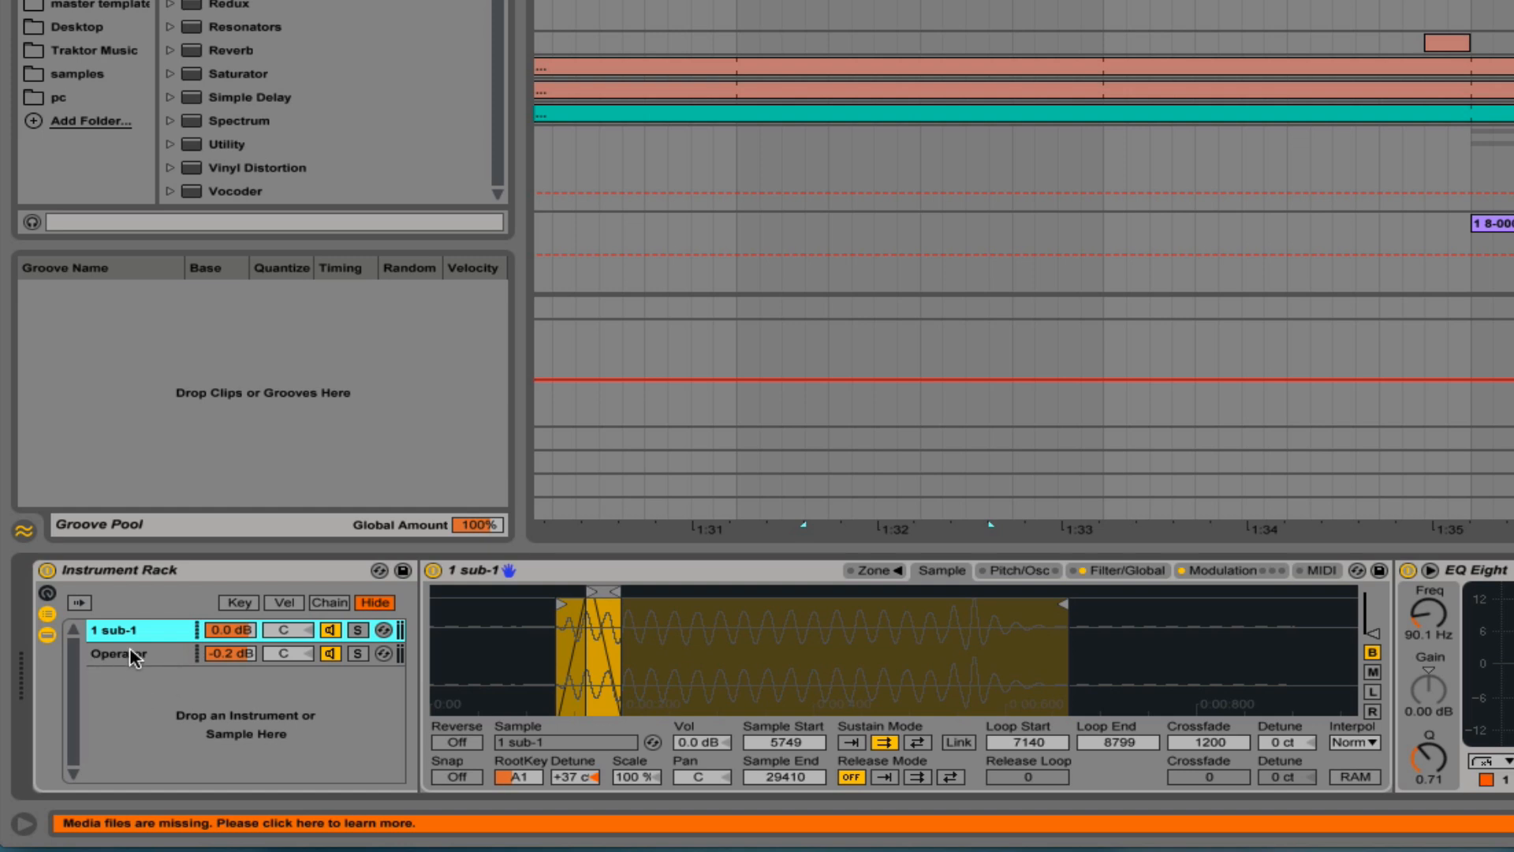
double_click(151, 630)
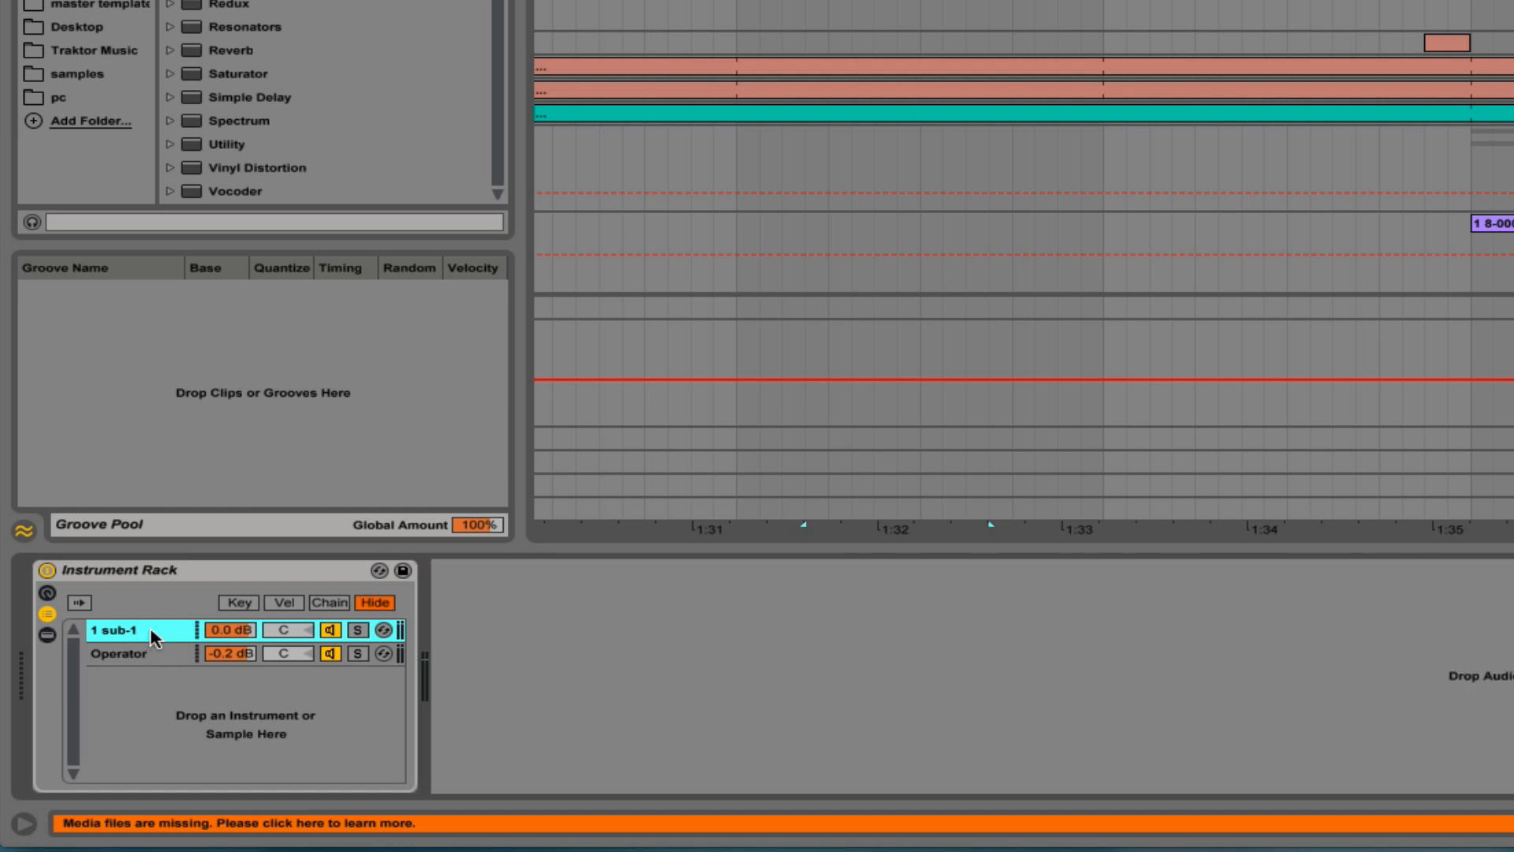
double_click(151, 630)
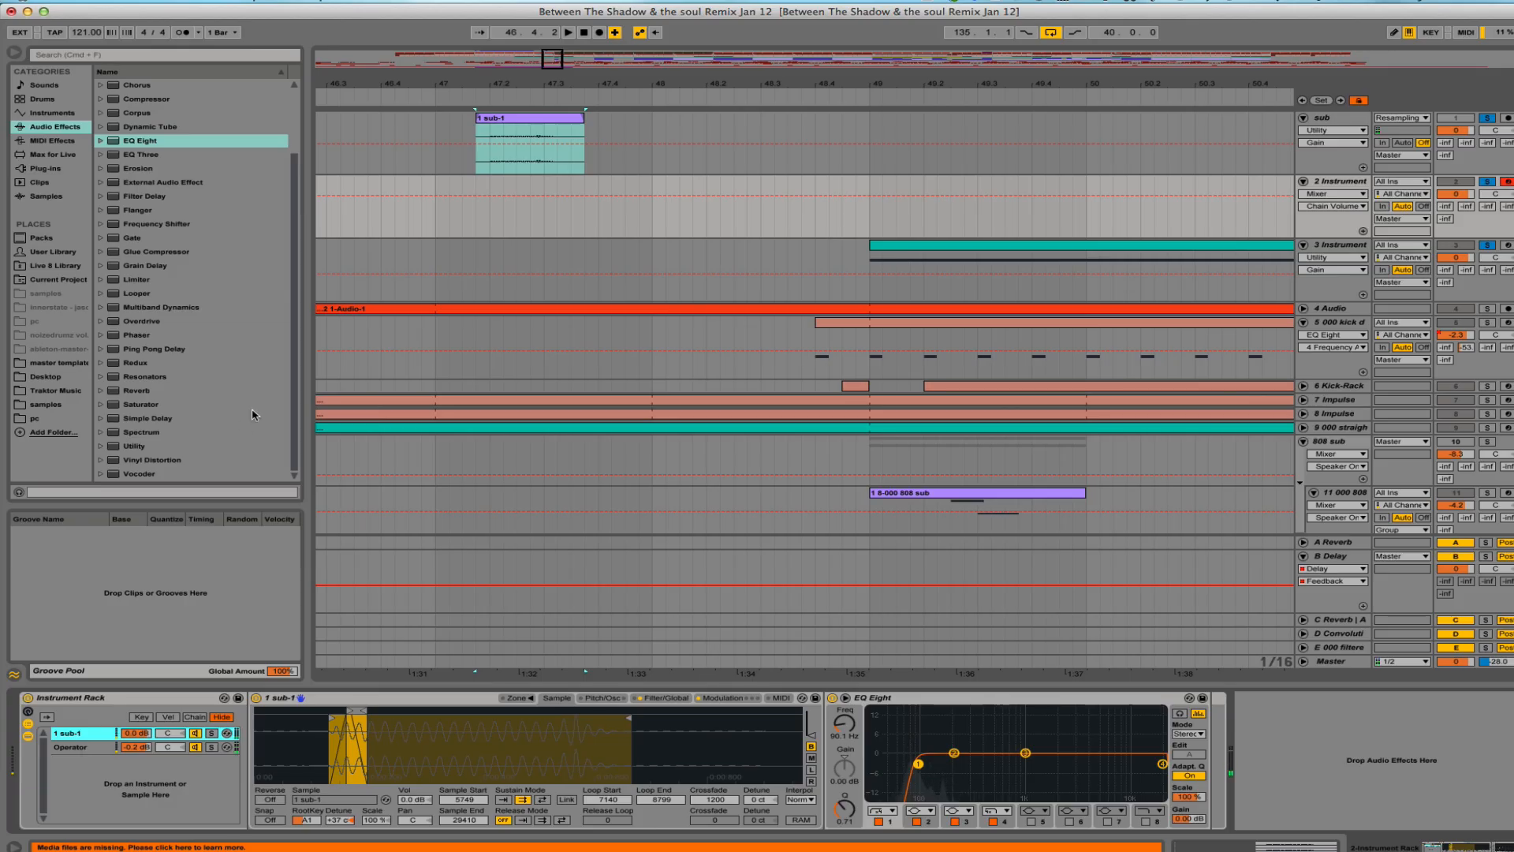
Play the original 1 sub-1 clip on the sub track for comparison and return to the Instrument Rack
click(550, 122)
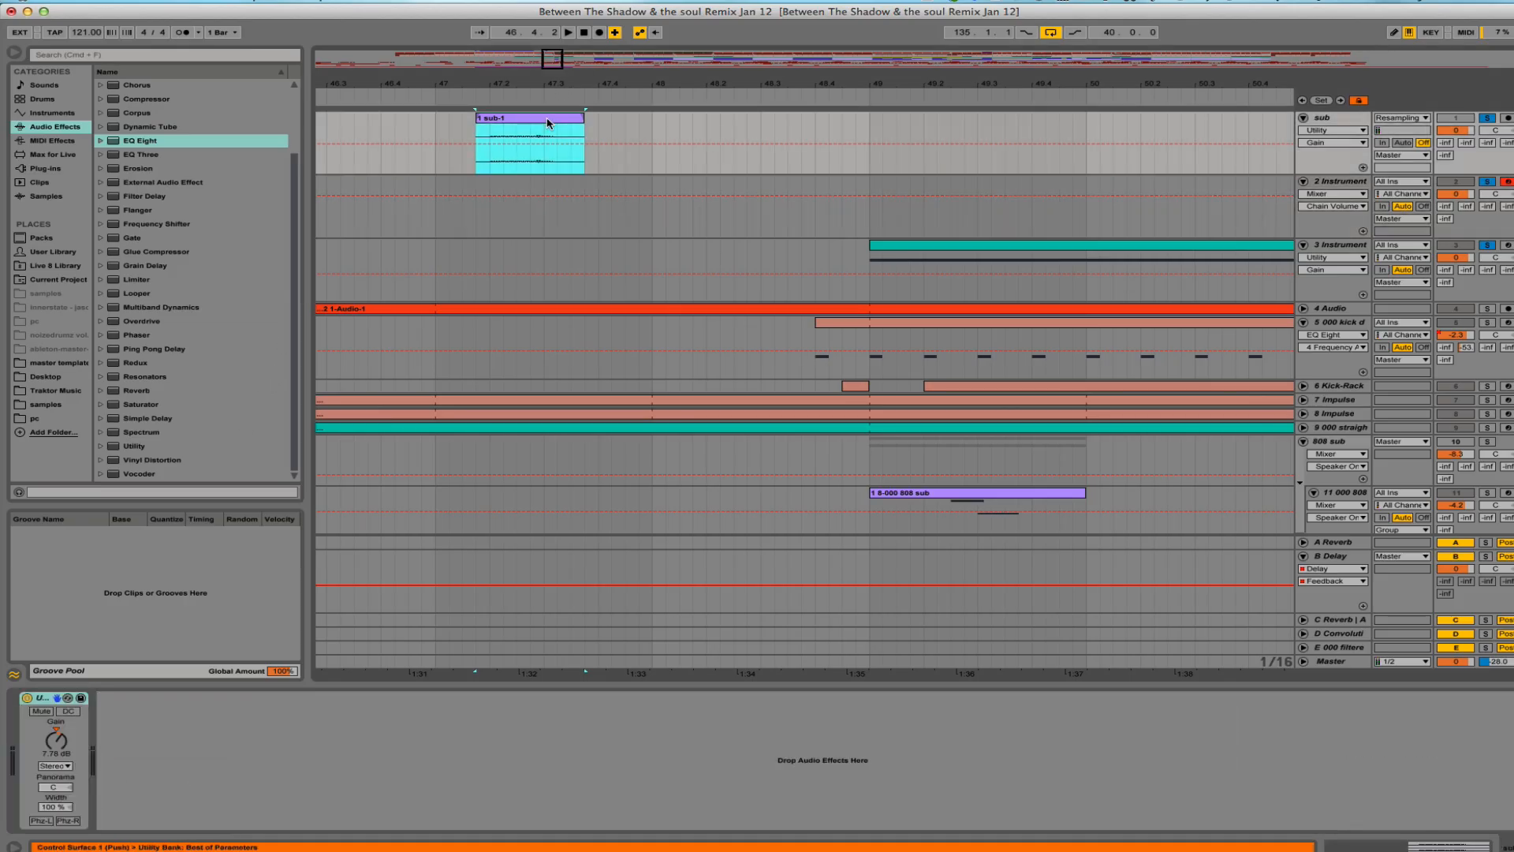
key(space)
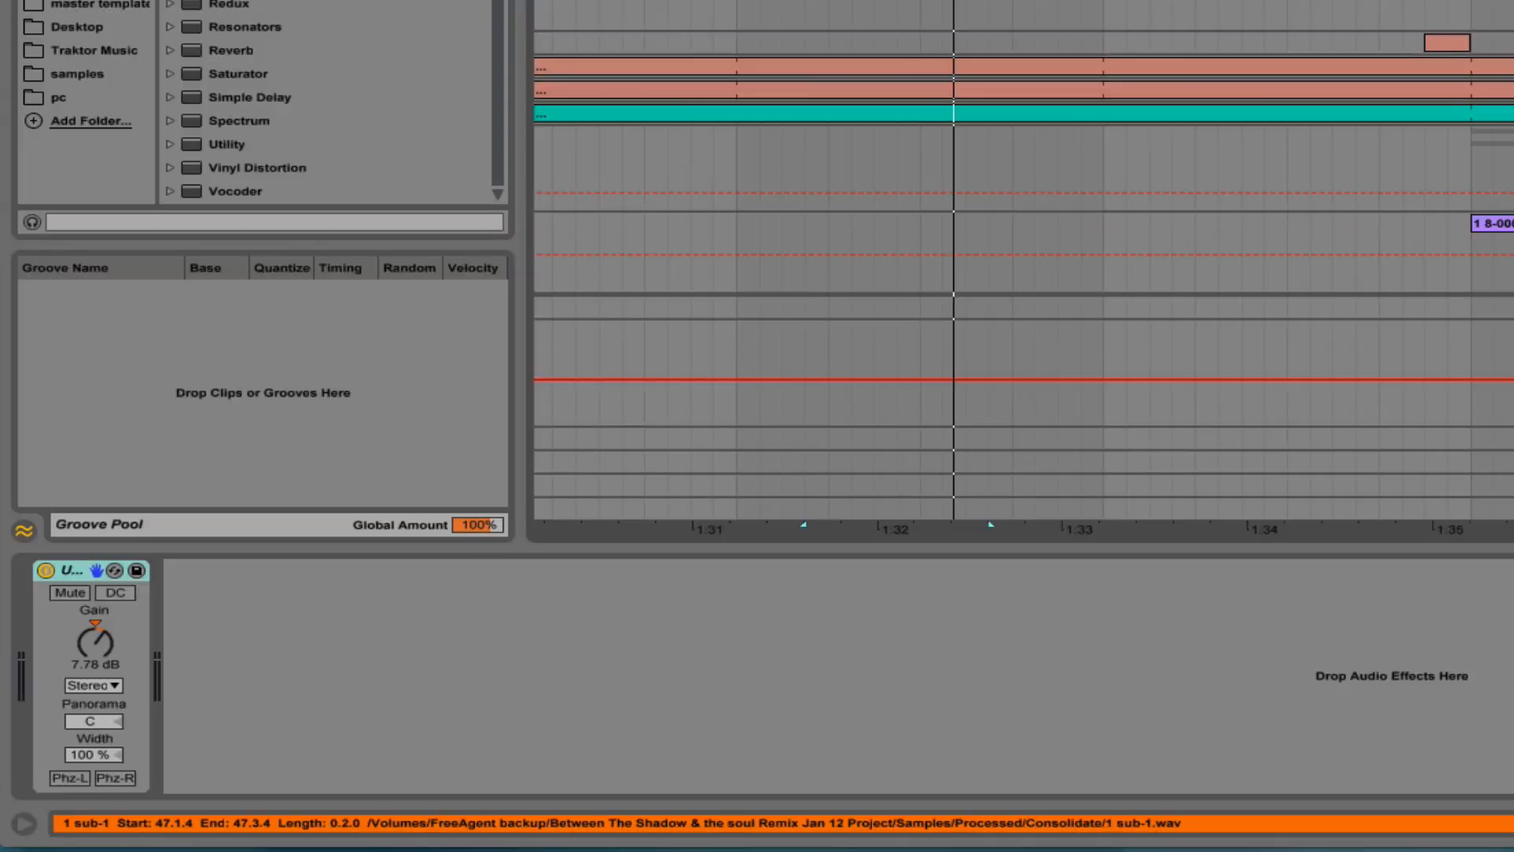
key(Down)
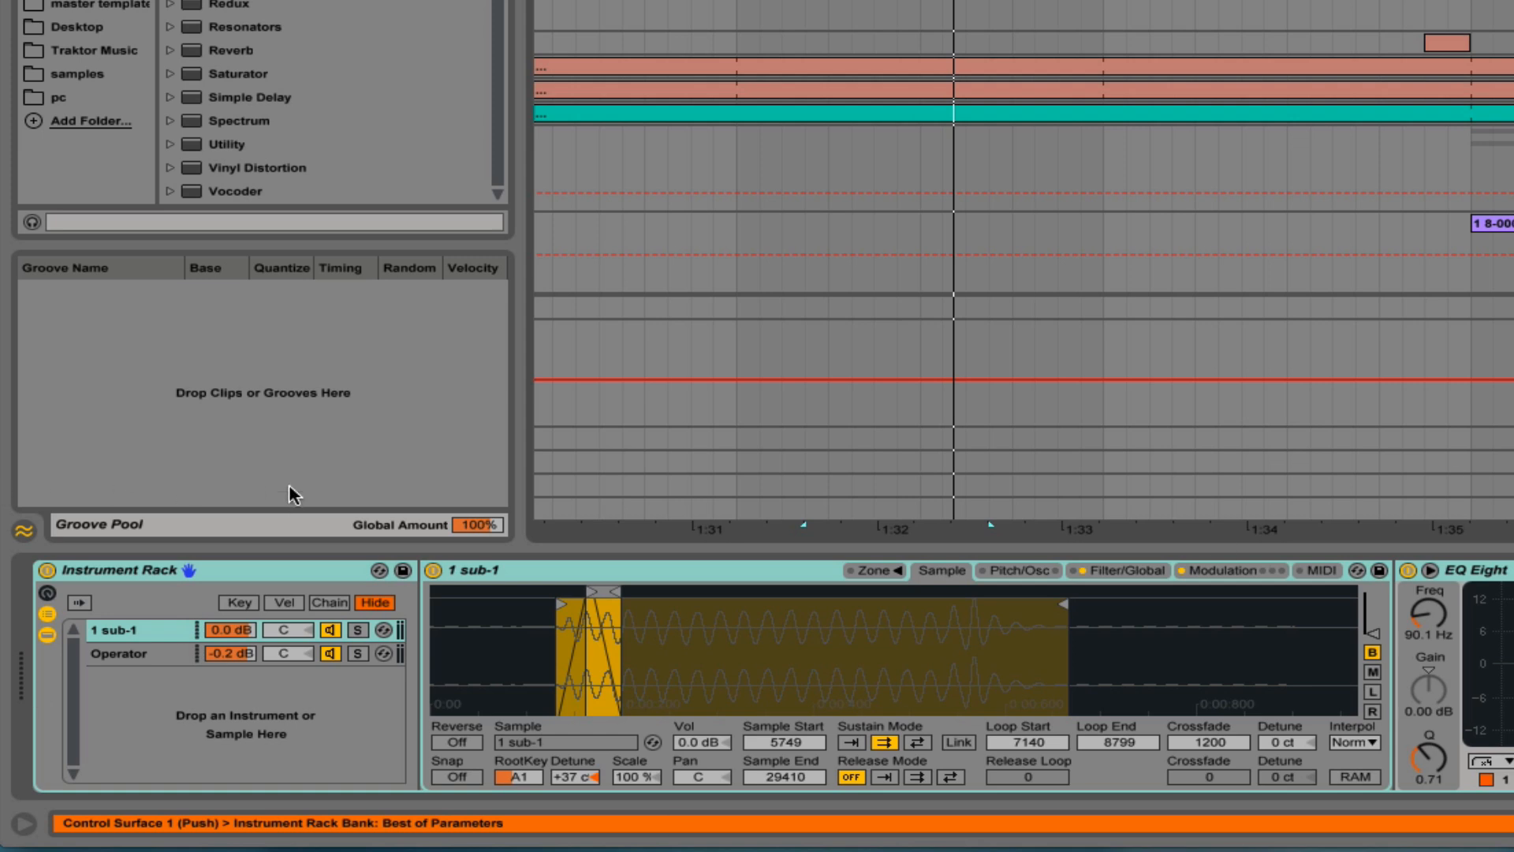
click(264, 580)
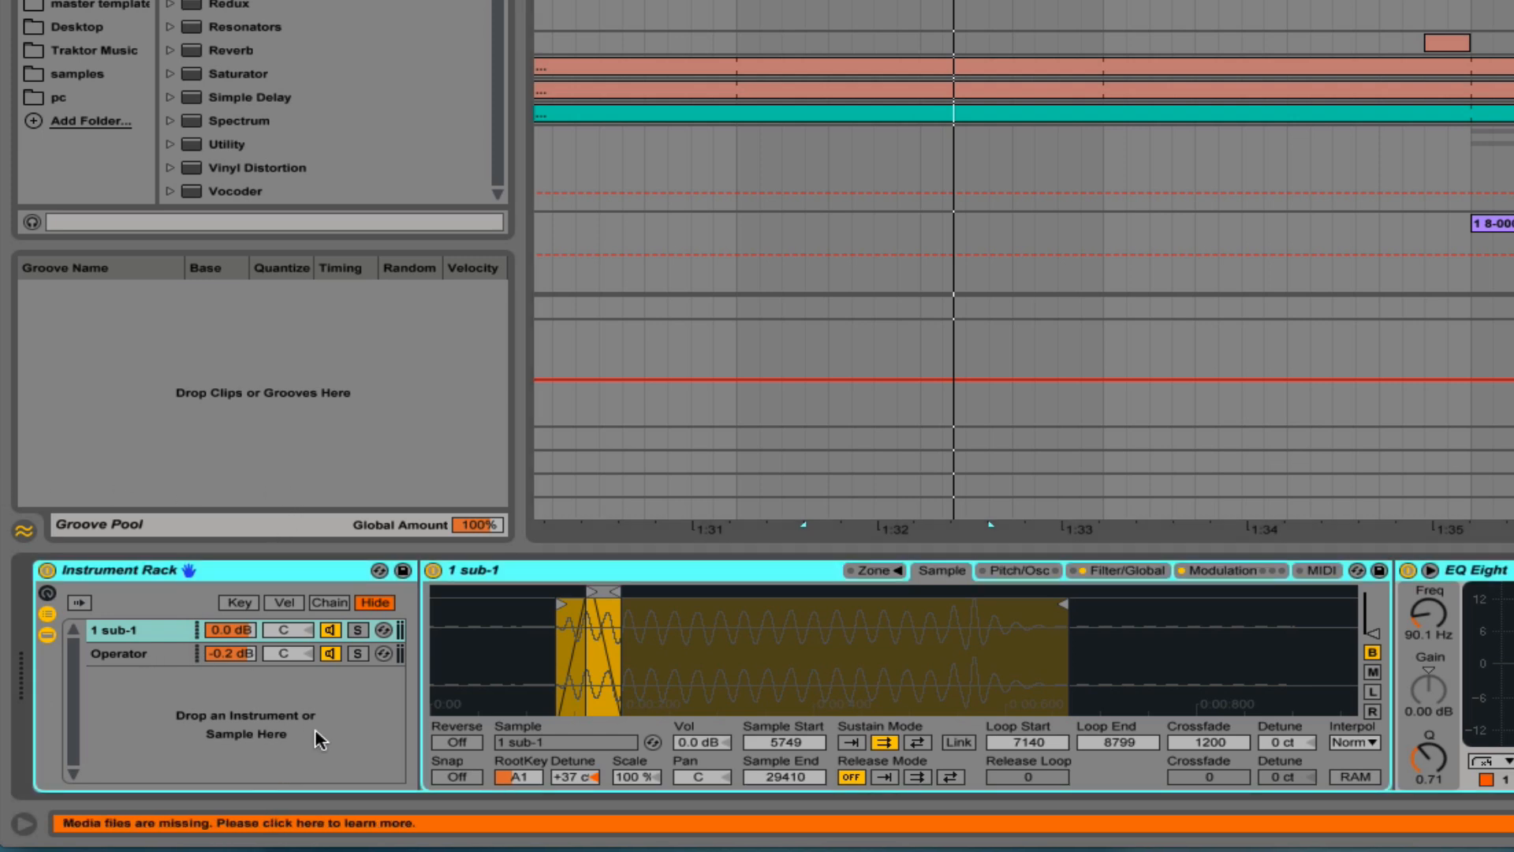